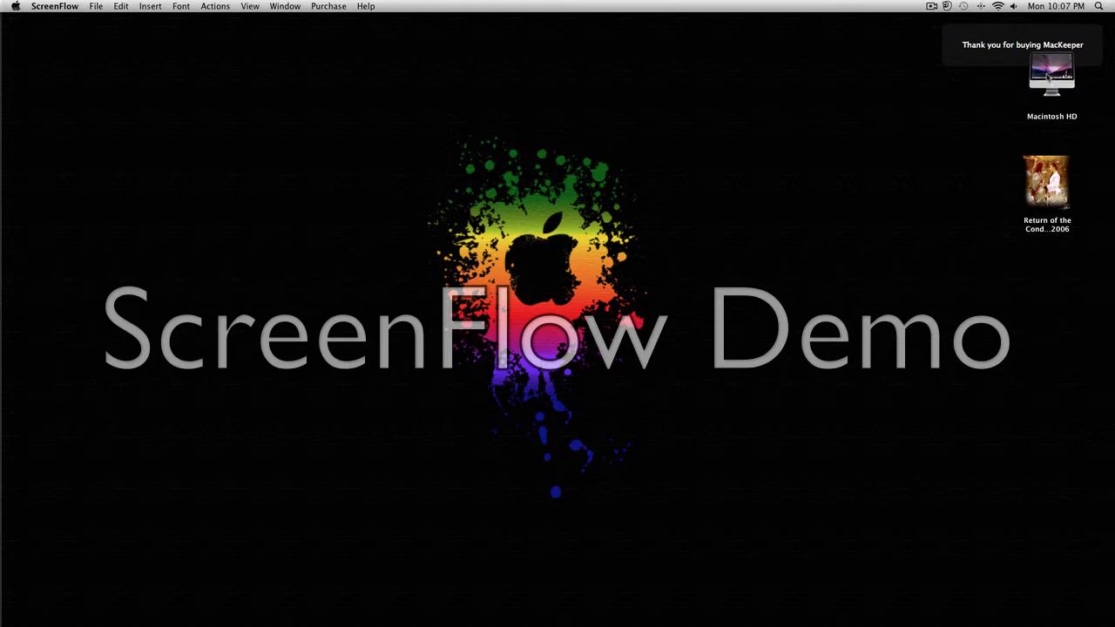
Step: Browse Macintosh HD › System › Library › CoreServices and select the Dock application
{"action": "double_click", "coordinate": [1049, 77]}
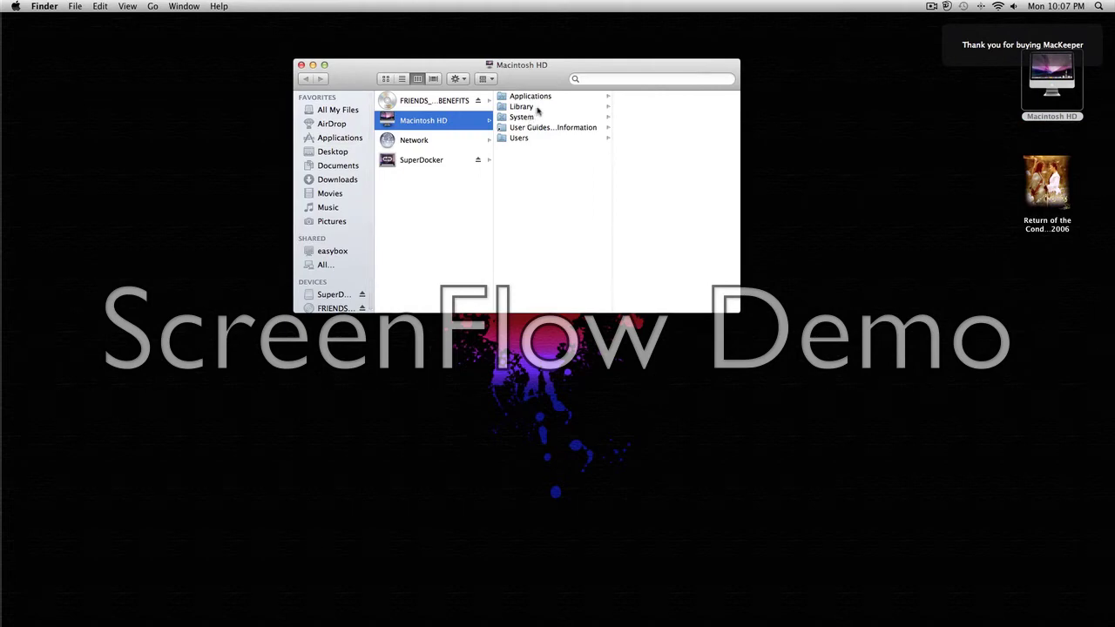
{"action": "left_click", "coordinate": [517, 119]}
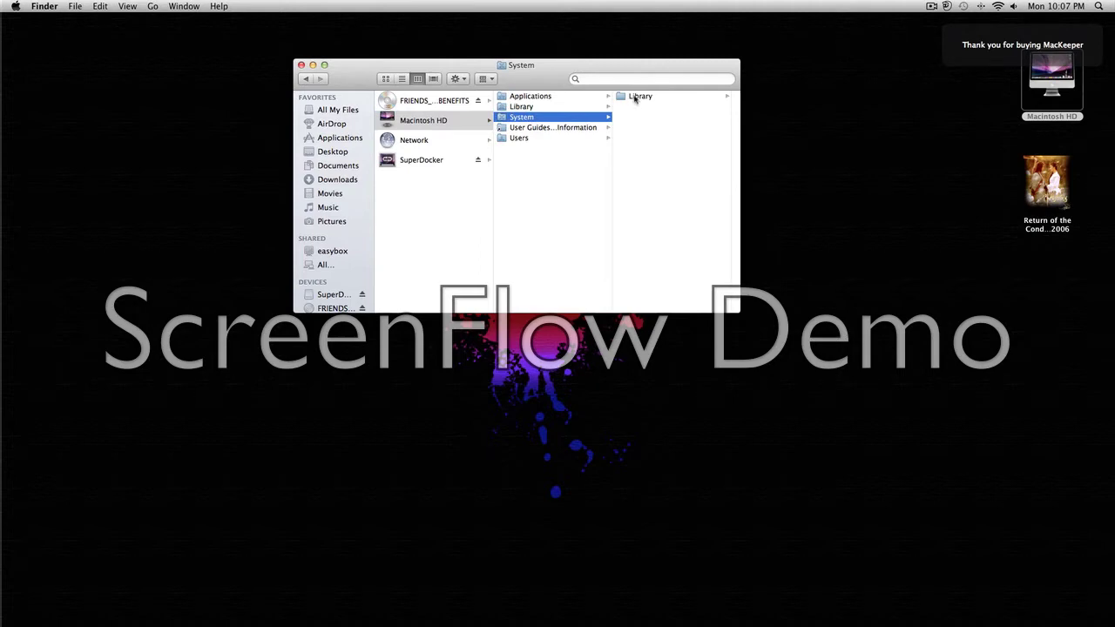
{"action": "left_click", "coordinate": [636, 96]}
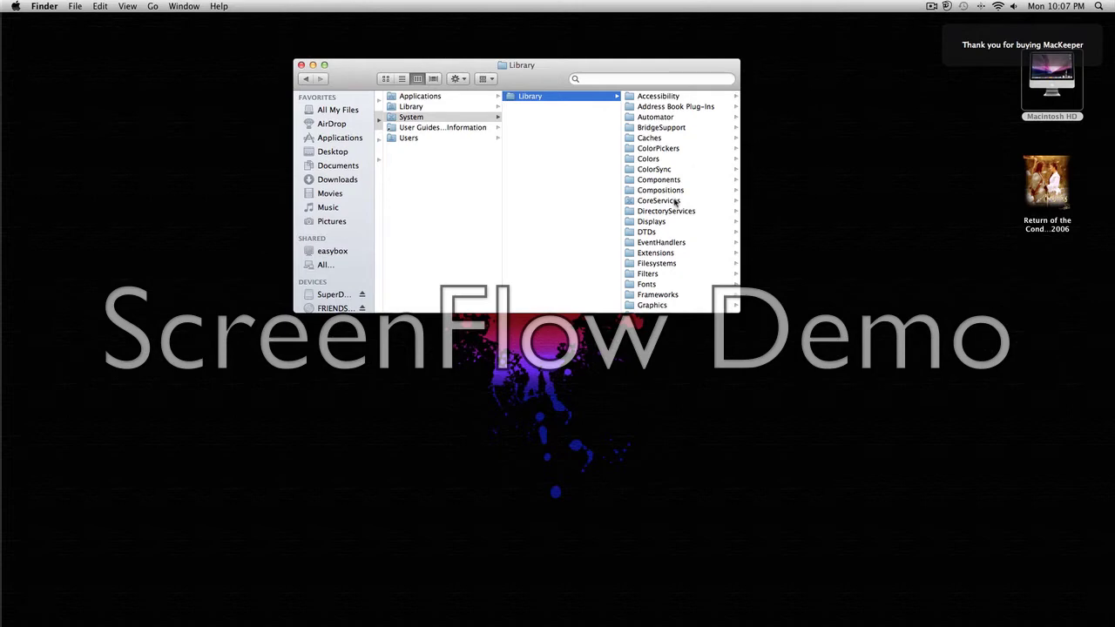
{"action": "left_click", "coordinate": [675, 201]}
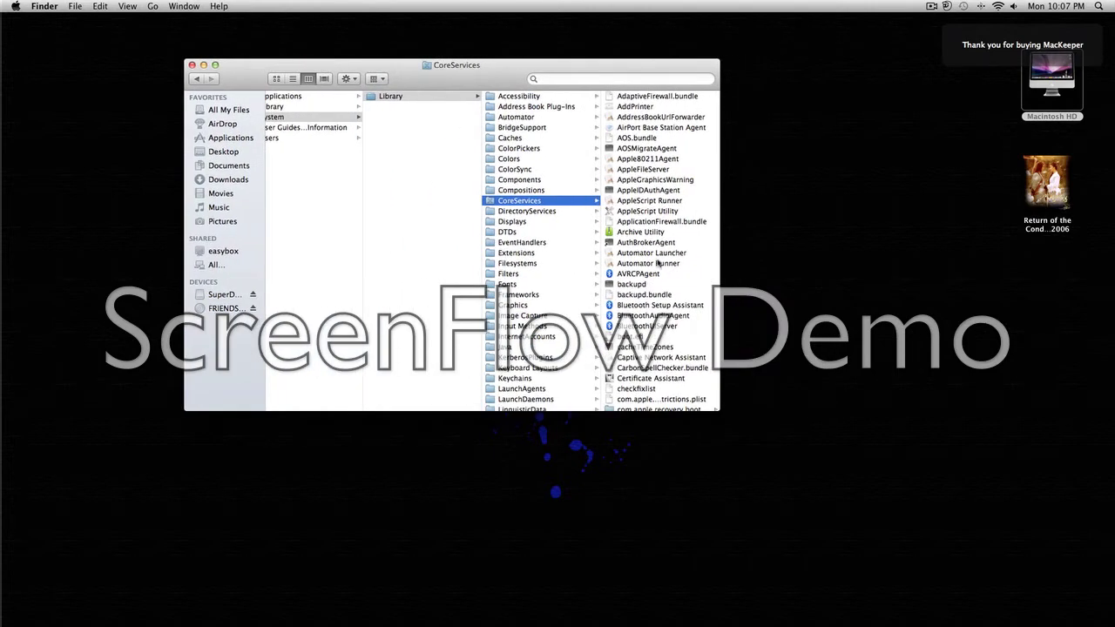
{"action": "scroll", "coordinate": [659, 262], "scroll_direction": "down", "scroll_amount": 3}
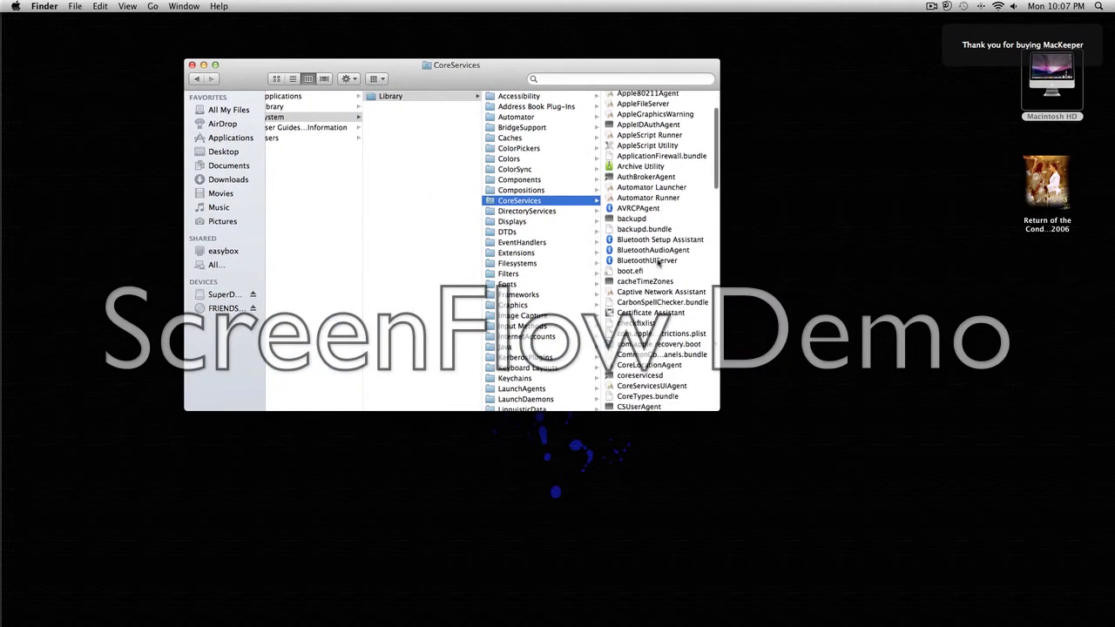
{"action": "scroll", "coordinate": [651, 282], "scroll_direction": "down", "scroll_amount": 2}
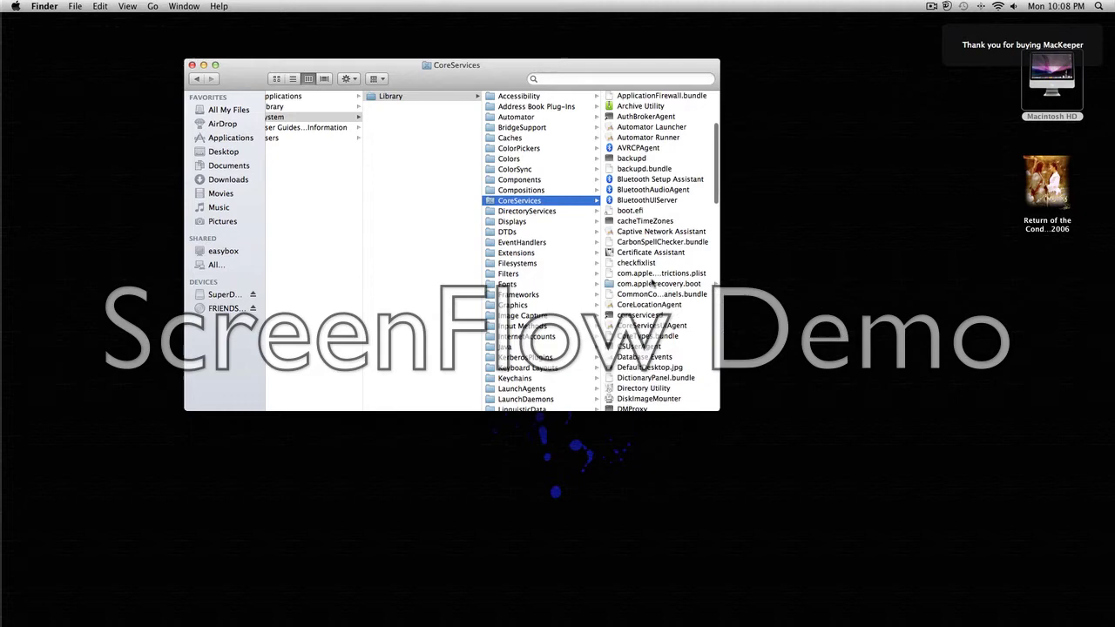
{"action": "scroll", "coordinate": [649, 291], "scroll_direction": "down", "scroll_amount": 2}
{"action": "scroll", "coordinate": [645, 305], "scroll_direction": "down", "scroll_amount": 1}
{"action": "scroll", "coordinate": [641, 318], "scroll_direction": "down", "scroll_amount": 2}
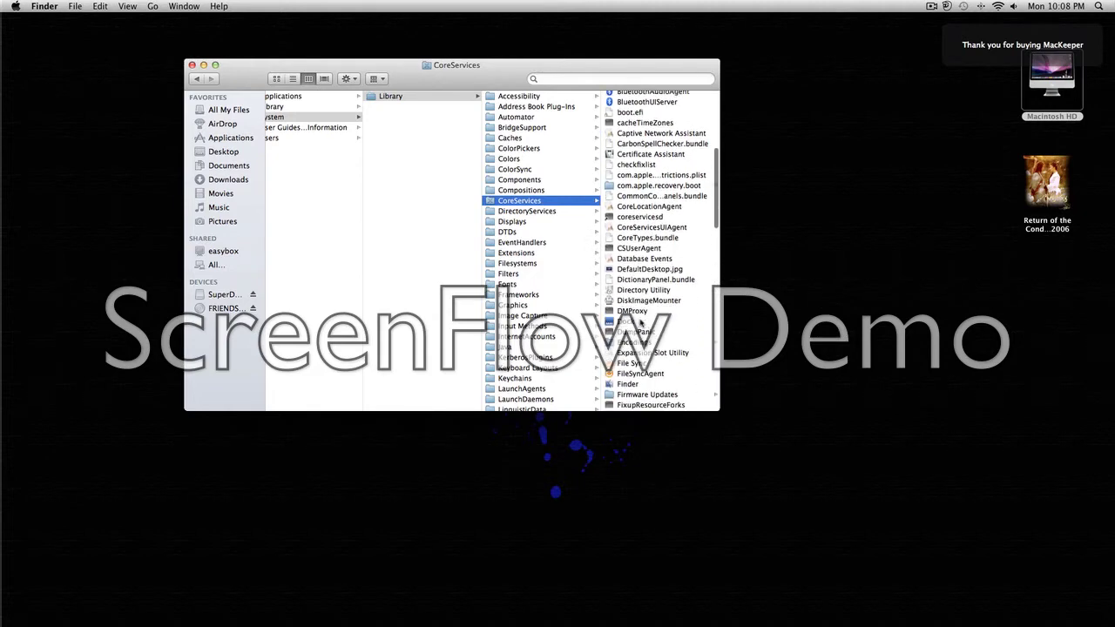
{"action": "left_click", "coordinate": [641, 322]}
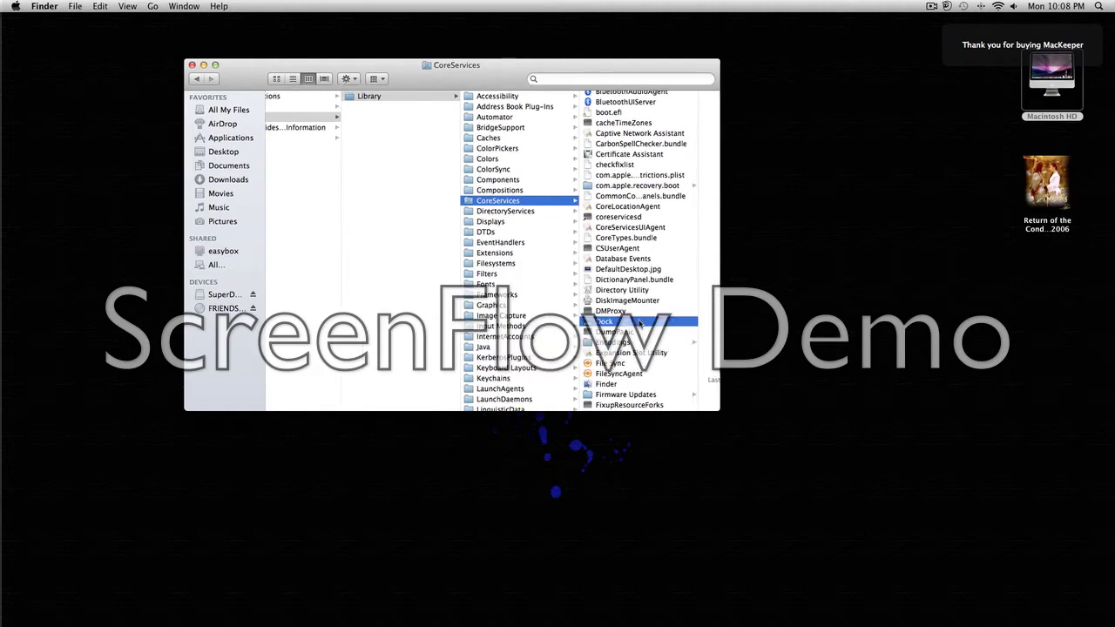
Step: Show the Dock package contents and open its Contents › Resources folder
{"action": "right_click", "coordinate": [514, 324]}
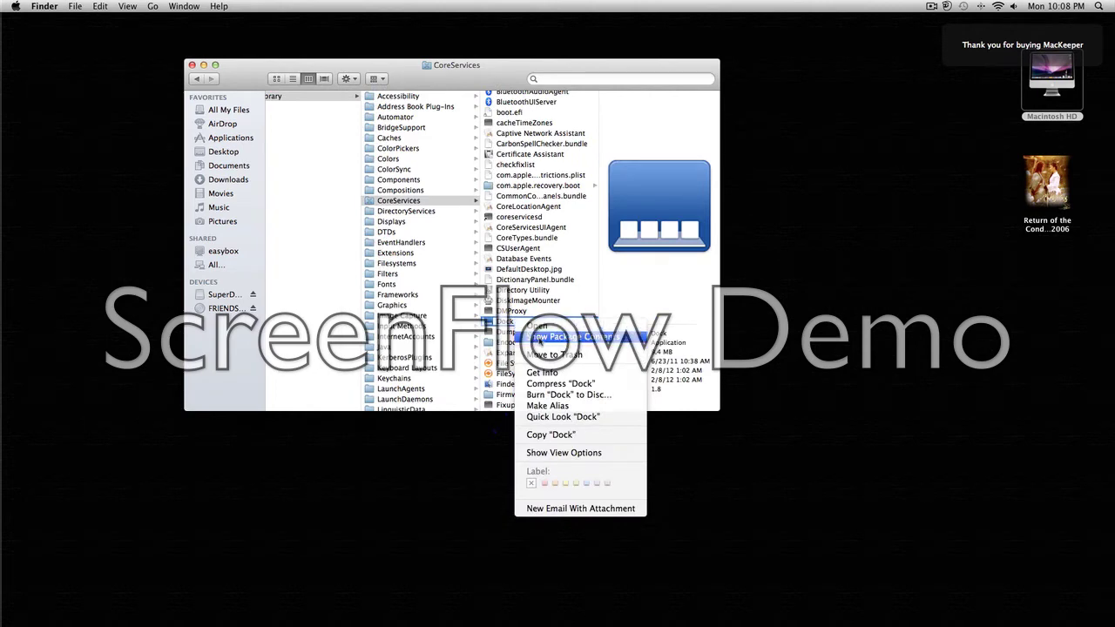
{"action": "left_click", "coordinate": [542, 338]}
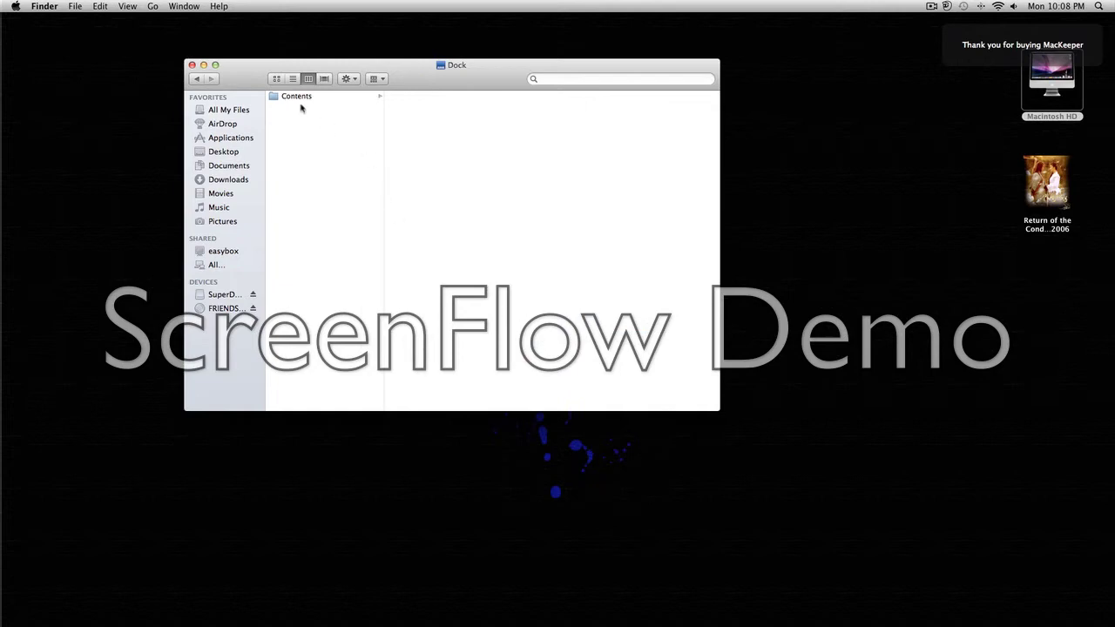
{"action": "left_click", "coordinate": [297, 97]}
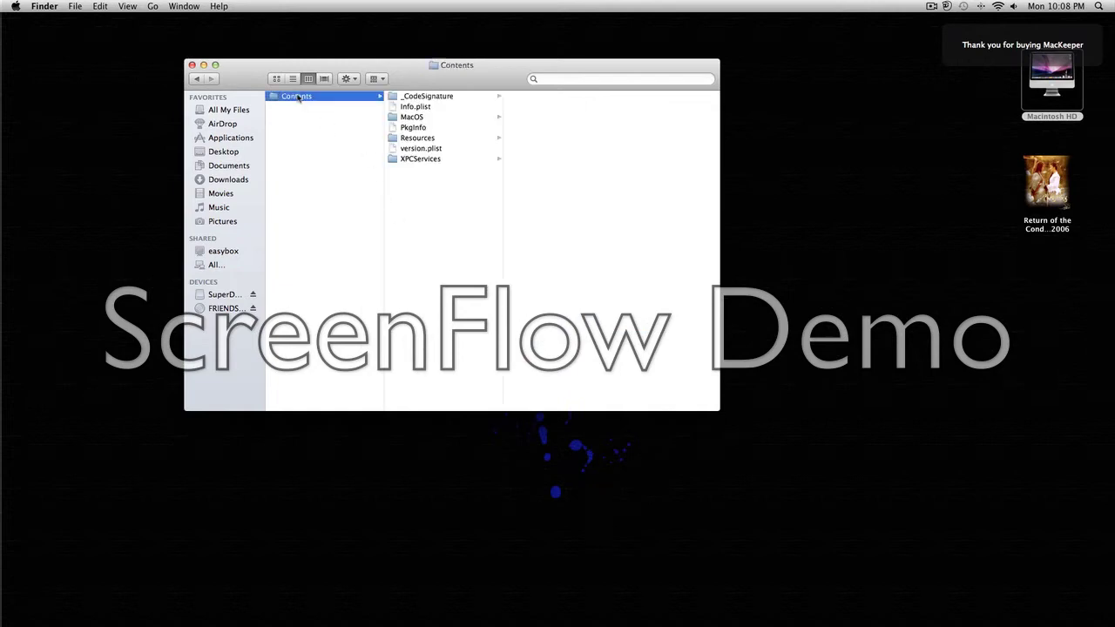
{"action": "left_click", "coordinate": [409, 140]}
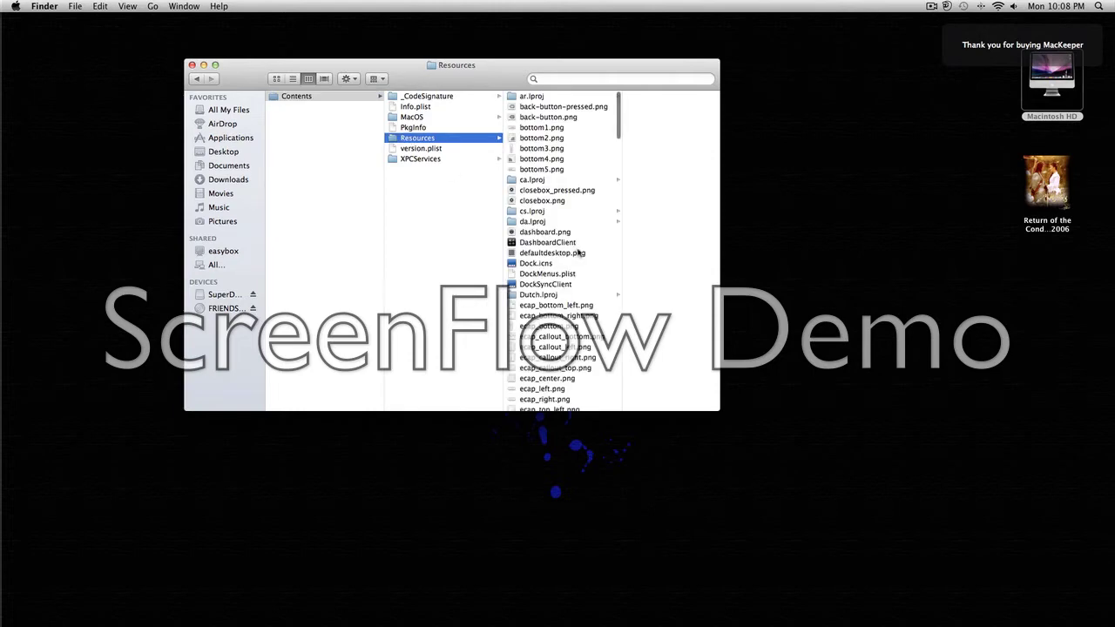
Step: Scroll down the Resources list to the scurve images, starting at scurve-l.png
{"action": "scroll", "coordinate": [575, 250], "scroll_direction": "down", "scroll_amount": 3}
{"action": "scroll", "coordinate": [577, 251], "scroll_direction": "down", "scroll_amount": 3}
{"action": "scroll", "coordinate": [579, 253], "scroll_direction": "down", "scroll_amount": 3}
{"action": "scroll", "coordinate": [580, 252], "scroll_direction": "down", "scroll_amount": 3}
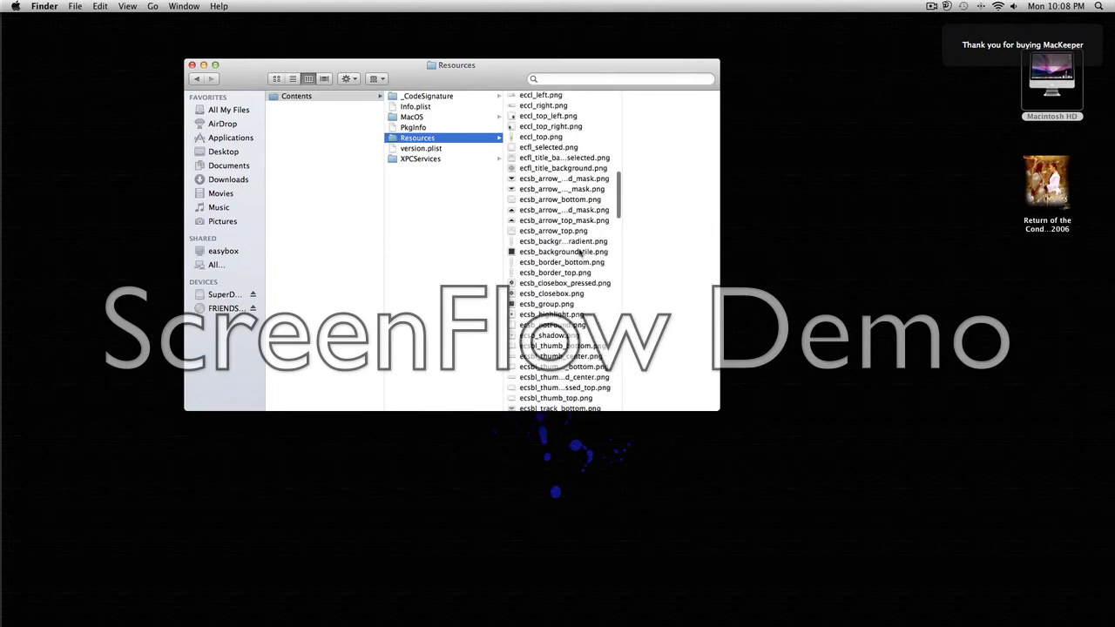
{"action": "scroll", "coordinate": [580, 253], "scroll_direction": "down", "scroll_amount": 2}
{"action": "scroll", "coordinate": [580, 252], "scroll_direction": "down", "scroll_amount": 3}
{"action": "scroll", "coordinate": [580, 252], "scroll_direction": "down", "scroll_amount": 2}
{"action": "scroll", "coordinate": [580, 253], "scroll_direction": "down", "scroll_amount": 3}
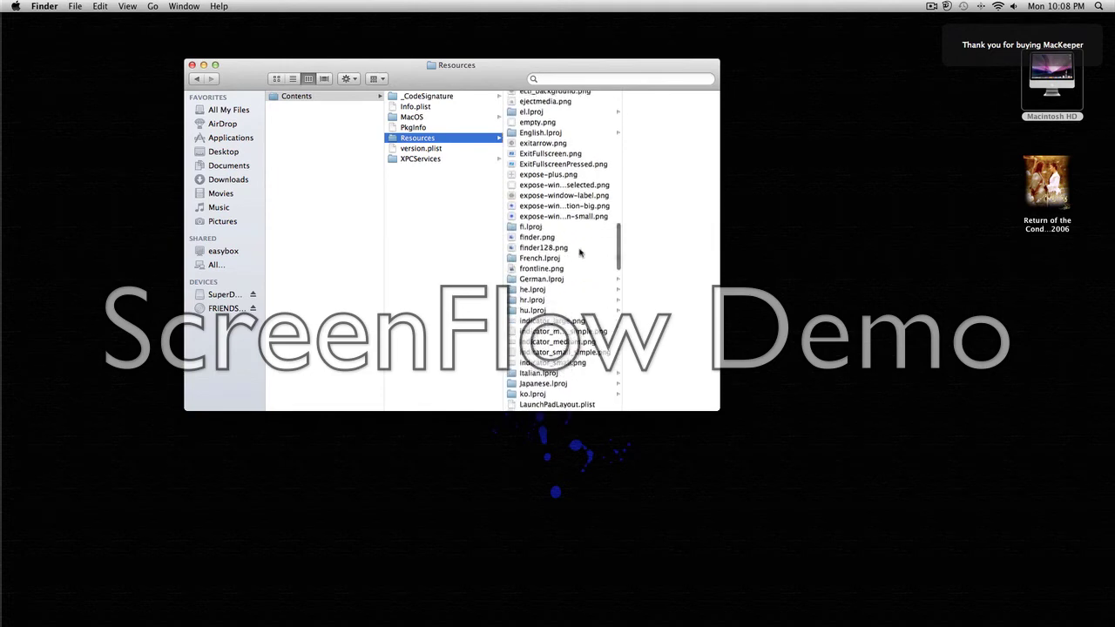
{"action": "scroll", "coordinate": [580, 252], "scroll_direction": "down", "scroll_amount": 3}
{"action": "scroll", "coordinate": [580, 252], "scroll_direction": "down", "scroll_amount": 3}
{"action": "scroll", "coordinate": [580, 252], "scroll_direction": "down", "scroll_amount": 2}
{"action": "scroll", "coordinate": [580, 252], "scroll_direction": "down", "scroll_amount": 3}
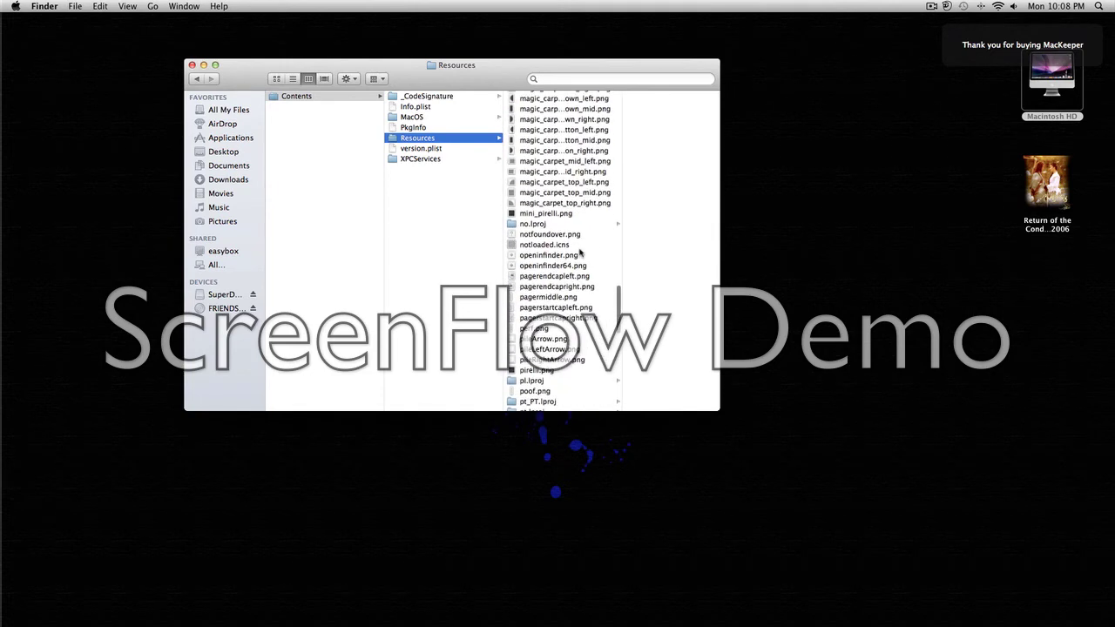
{"action": "scroll", "coordinate": [580, 252], "scroll_direction": "down", "scroll_amount": 1}
{"action": "scroll", "coordinate": [580, 253], "scroll_direction": "down", "scroll_amount": 3}
{"action": "scroll", "coordinate": [580, 252], "scroll_direction": "down", "scroll_amount": 1}
{"action": "scroll", "coordinate": [580, 252], "scroll_direction": "down", "scroll_amount": 3}
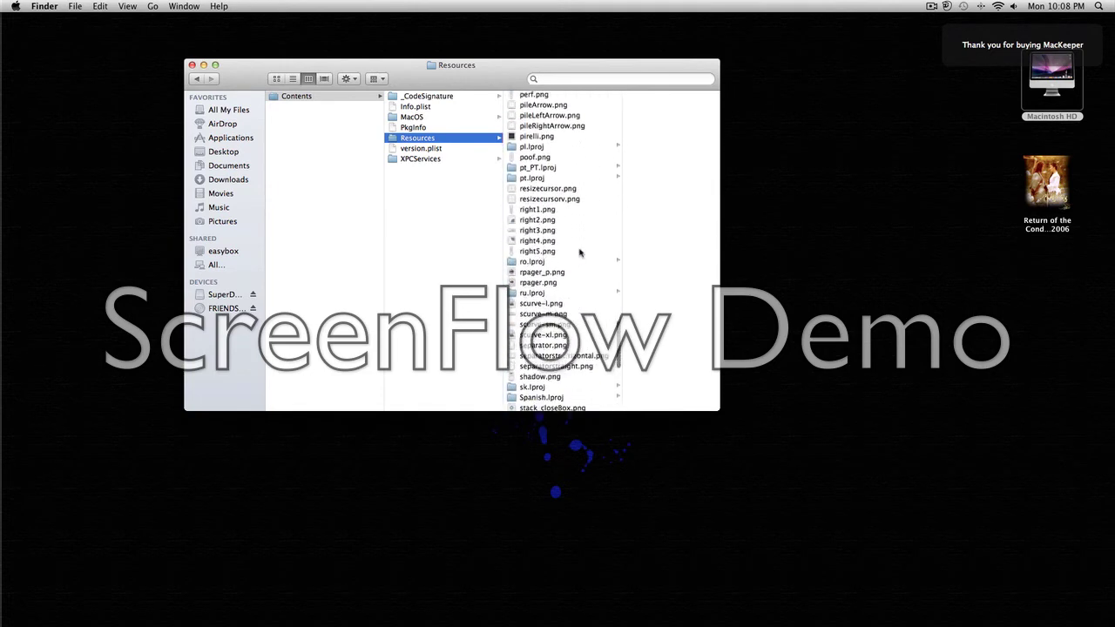
{"action": "scroll", "coordinate": [580, 252], "scroll_direction": "down", "scroll_amount": 1}
Step: Select scurve-l, -m, -sm and -xl.png and Option-drag copies onto the desktop
{"action": "left_click", "coordinate": [552, 294]}
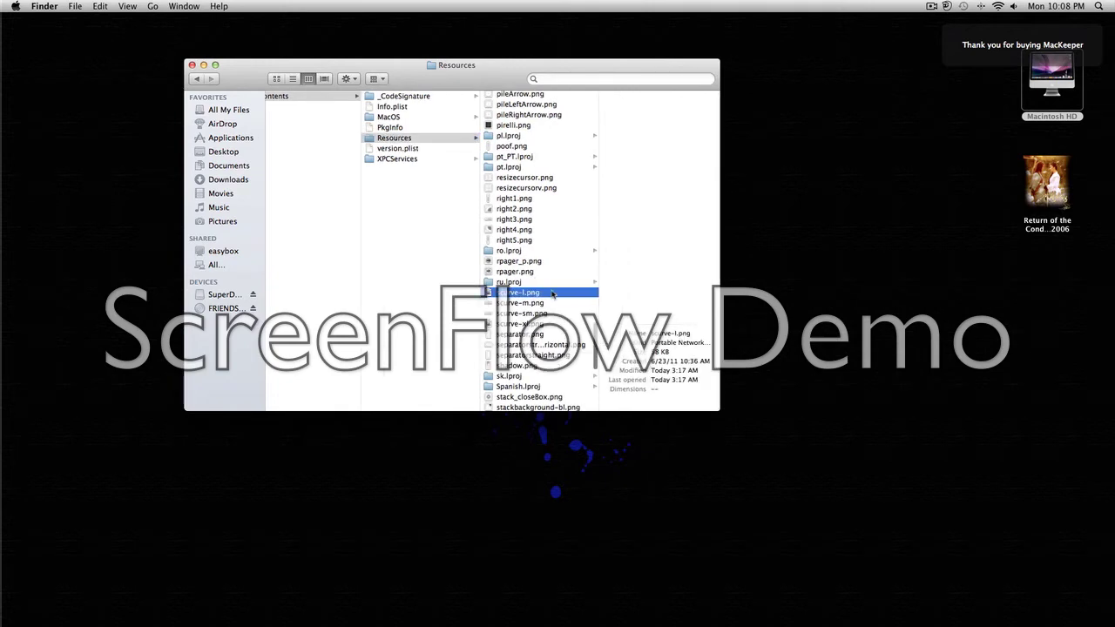
{"action": "left_click", "coordinate": [552, 303], "text": "shift"}
{"action": "left_click", "coordinate": [549, 324], "text": "shift"}
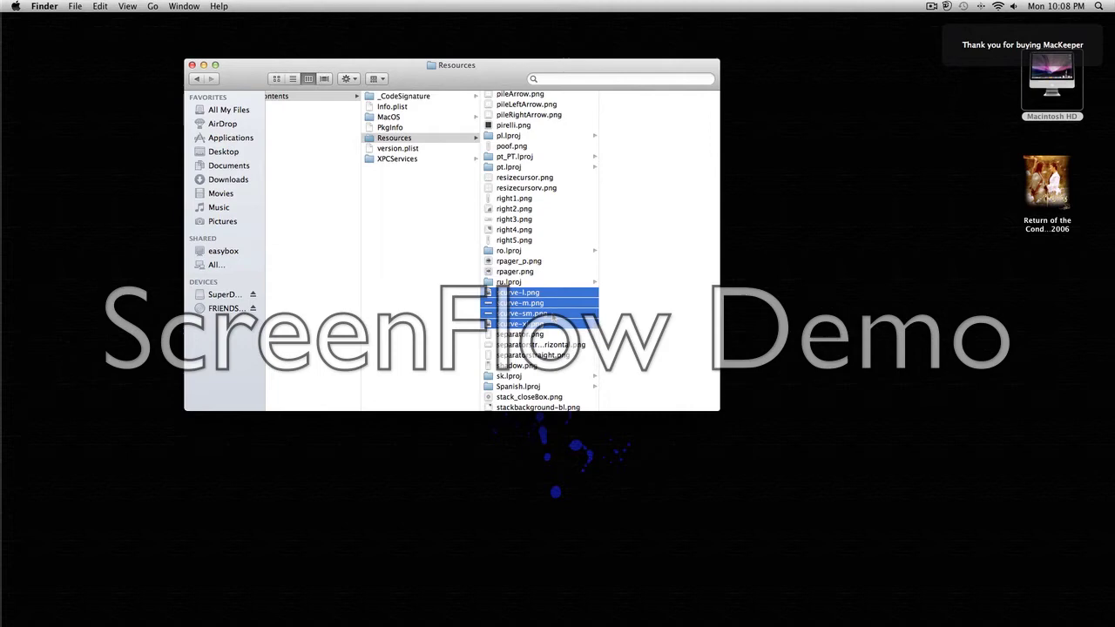
{"action": "left_click_drag", "start_coordinate": [551, 314], "coordinate": [818, 293]}
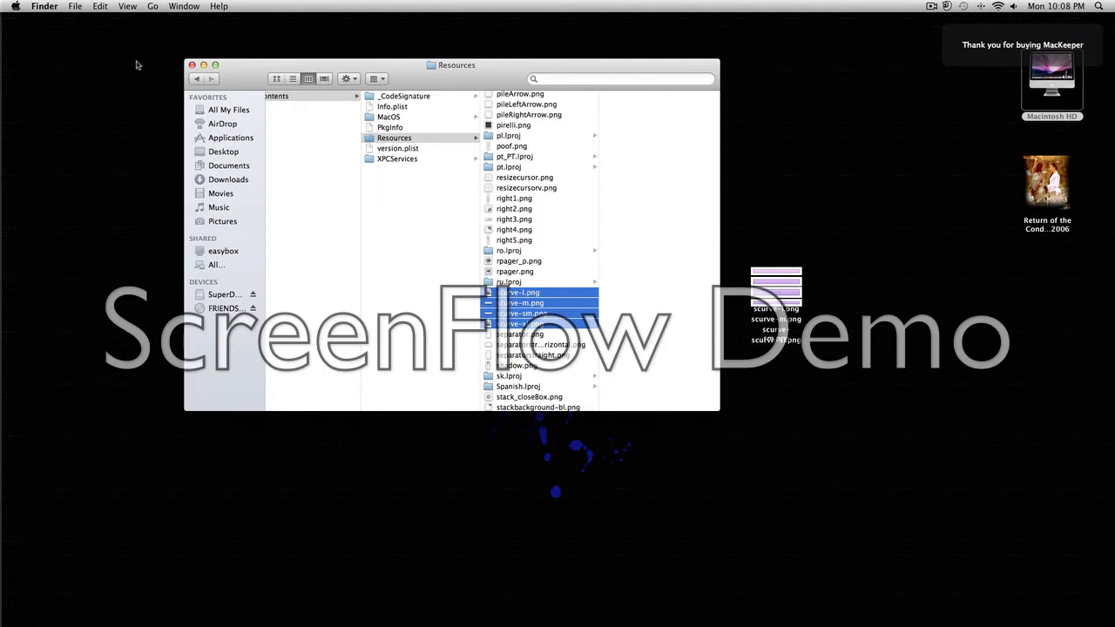
Step: Hide the Resources window and create a new desktop folder named Default
{"action": "left_click", "coordinate": [193, 66]}
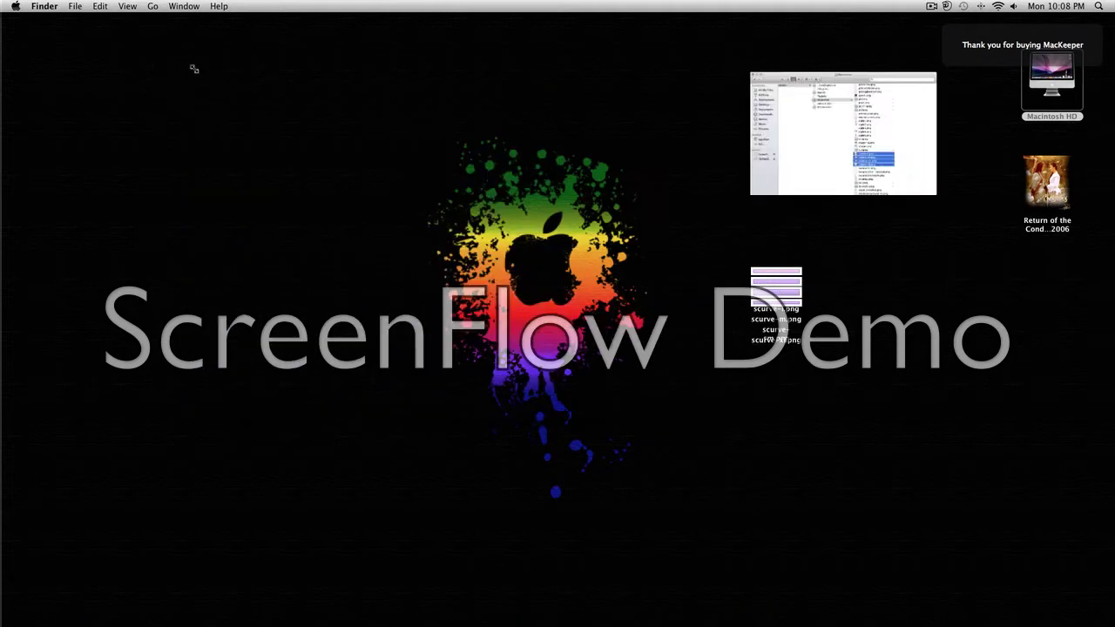
{"action": "right_click", "coordinate": [644, 388]}
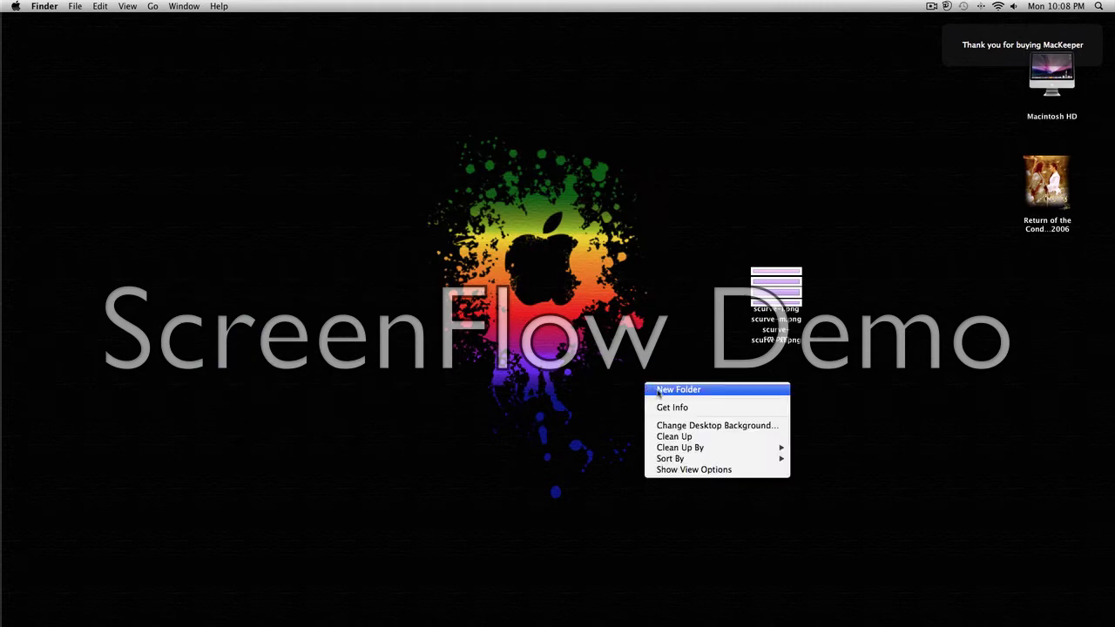
{"action": "left_click", "coordinate": [678, 390]}
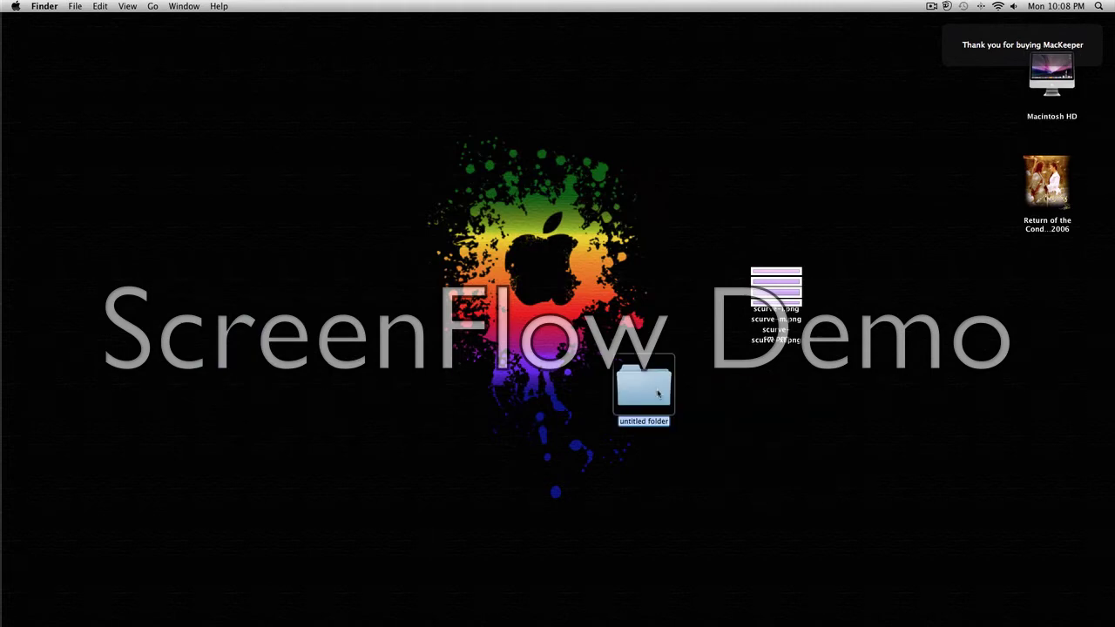
{"action": "type", "text": "Defa"}
{"action": "type", "text": "ult"}
{"action": "left_click", "coordinate": [760, 400]}
Step: Move all four scurve images from the desktop into the Default folder
{"action": "left_click", "coordinate": [777, 292]}
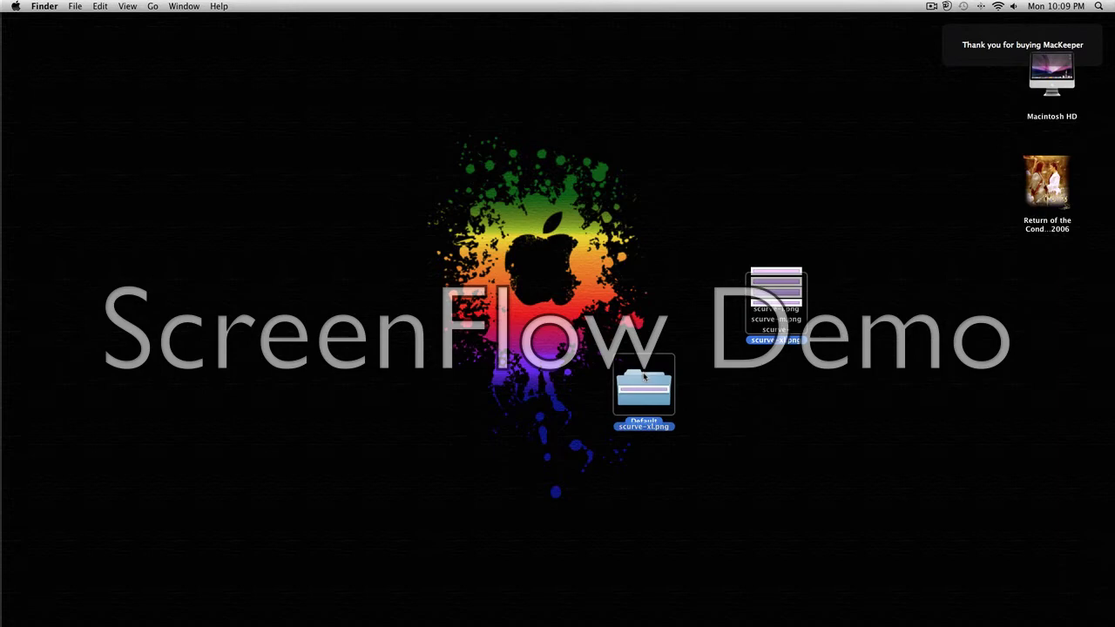
{"action": "left_click_drag", "start_coordinate": [775, 340], "coordinate": [645, 388]}
{"action": "left_click_drag", "start_coordinate": [776, 292], "coordinate": [666, 376]}
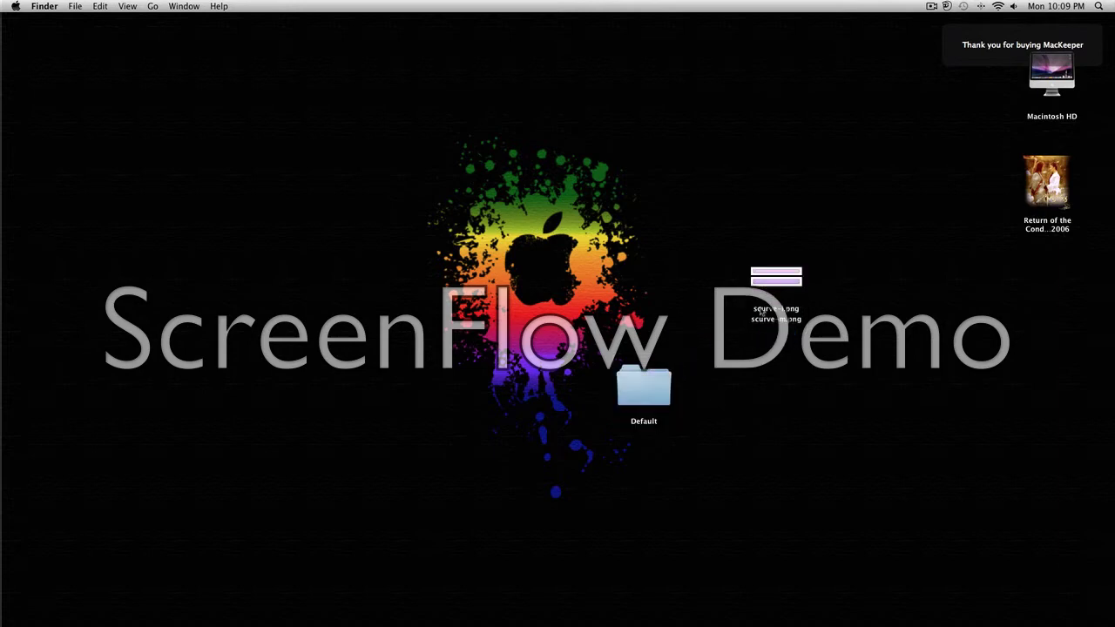
{"action": "left_click_drag", "start_coordinate": [776, 292], "coordinate": [662, 378]}
{"action": "mouse_move", "coordinate": [740, 300]}
{"action": "left_mouse_down"}
{"action": "mouse_move", "coordinate": [645, 388]}
{"action": "mouse_move", "coordinate": [454, 218]}
{"action": "mouse_move", "coordinate": [467, 223]}
{"action": "left_mouse_up"}
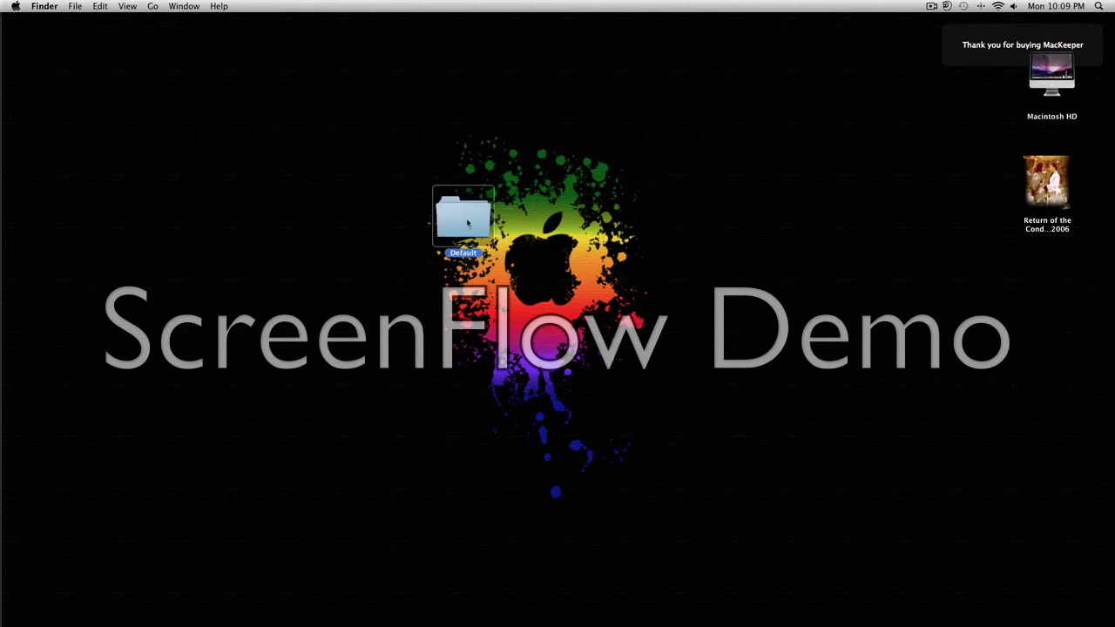
Step: Duplicate the Default folder beside the original and rename the copy Modified
{"action": "right_click", "coordinate": [467, 226]}
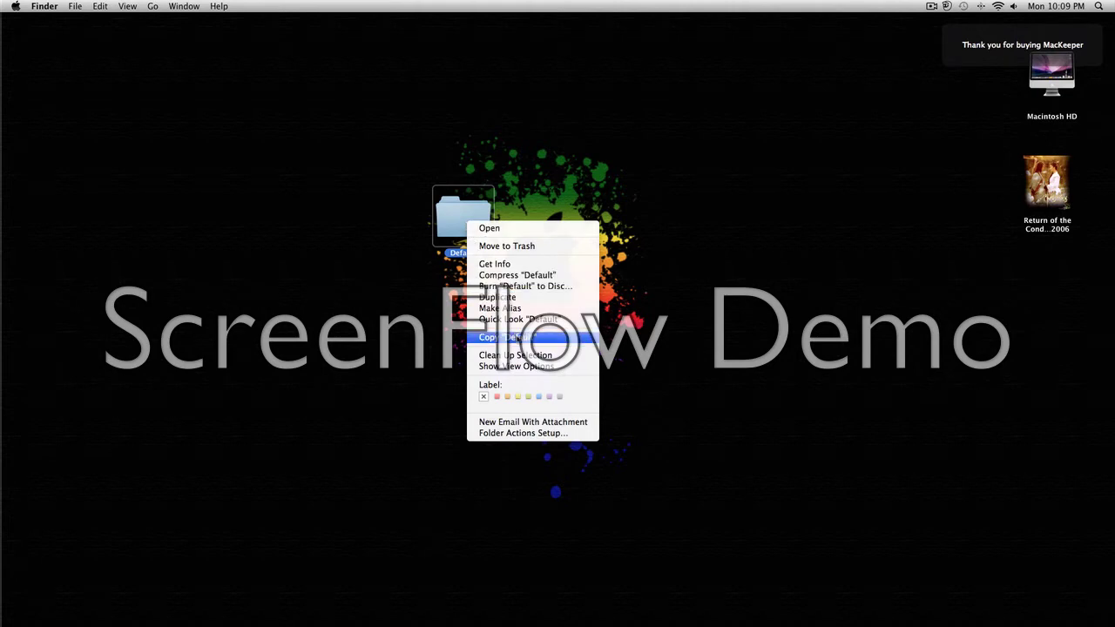
{"action": "left_click", "coordinate": [514, 337]}
{"action": "right_click", "coordinate": [642, 241]}
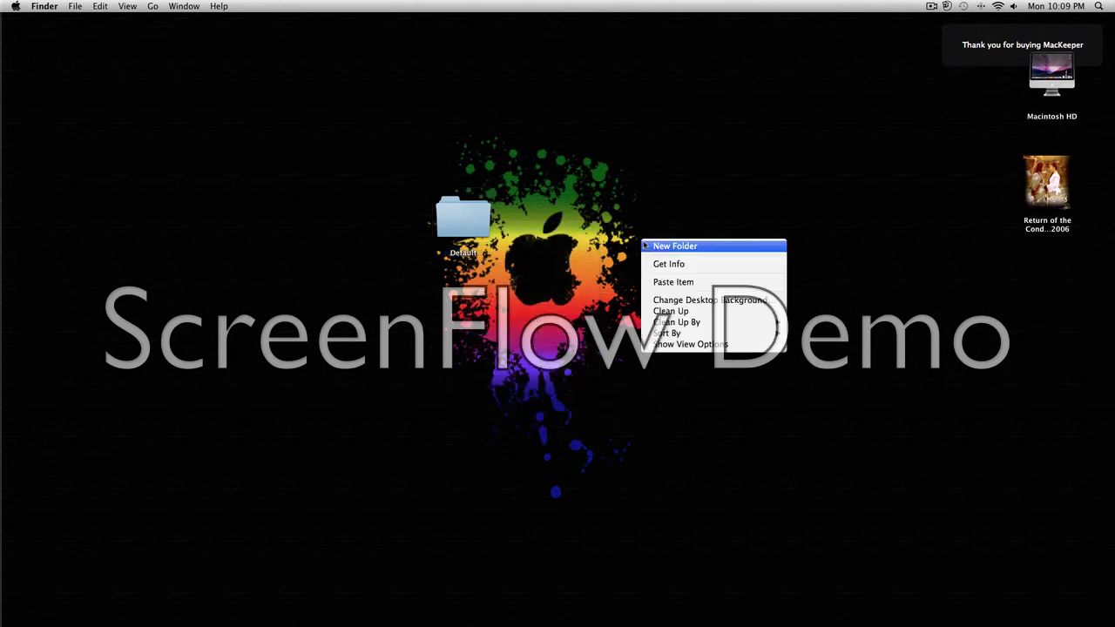
{"action": "left_click", "coordinate": [670, 282]}
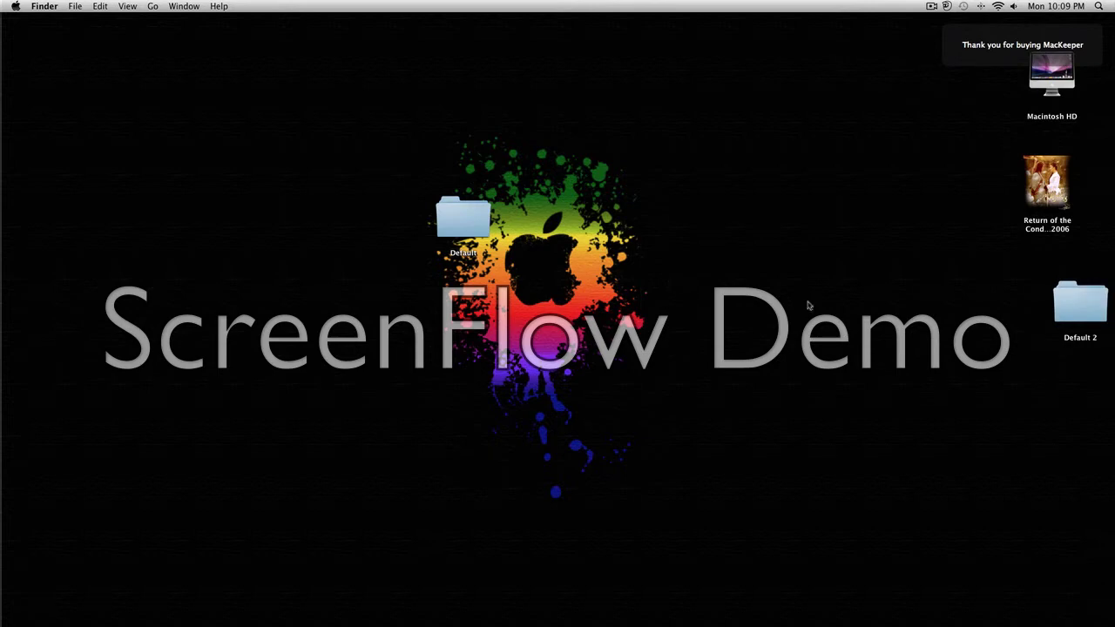
{"action": "left_click_drag", "start_coordinate": [1086, 312], "coordinate": [637, 300]}
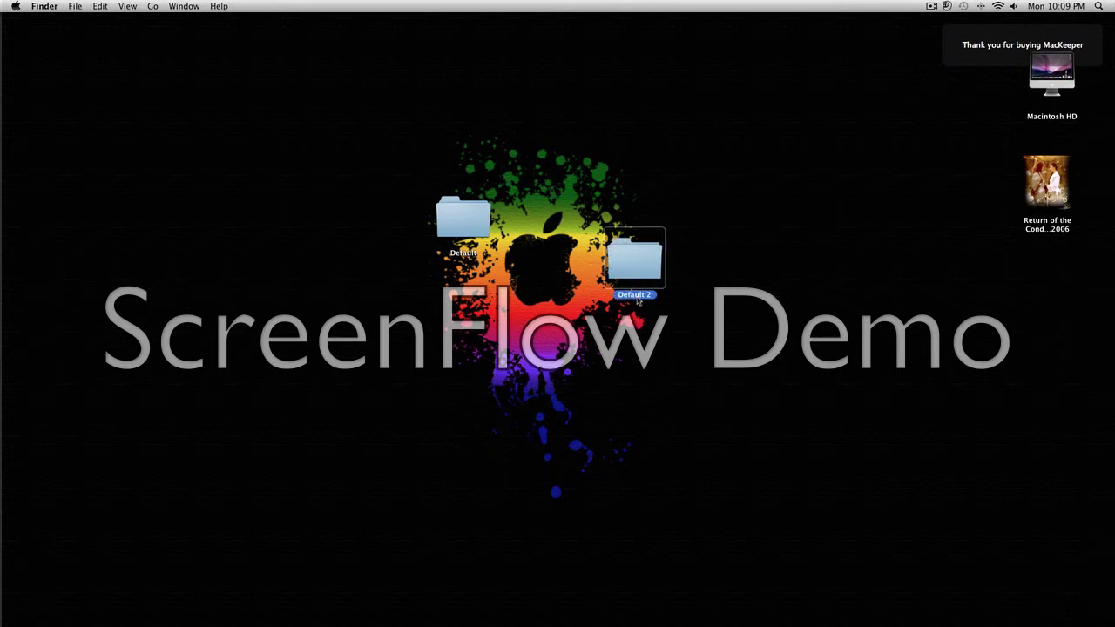
{"action": "key", "text": "Return"}
{"action": "type", "text": "Modified"}
{"action": "key", "text": "Return"}
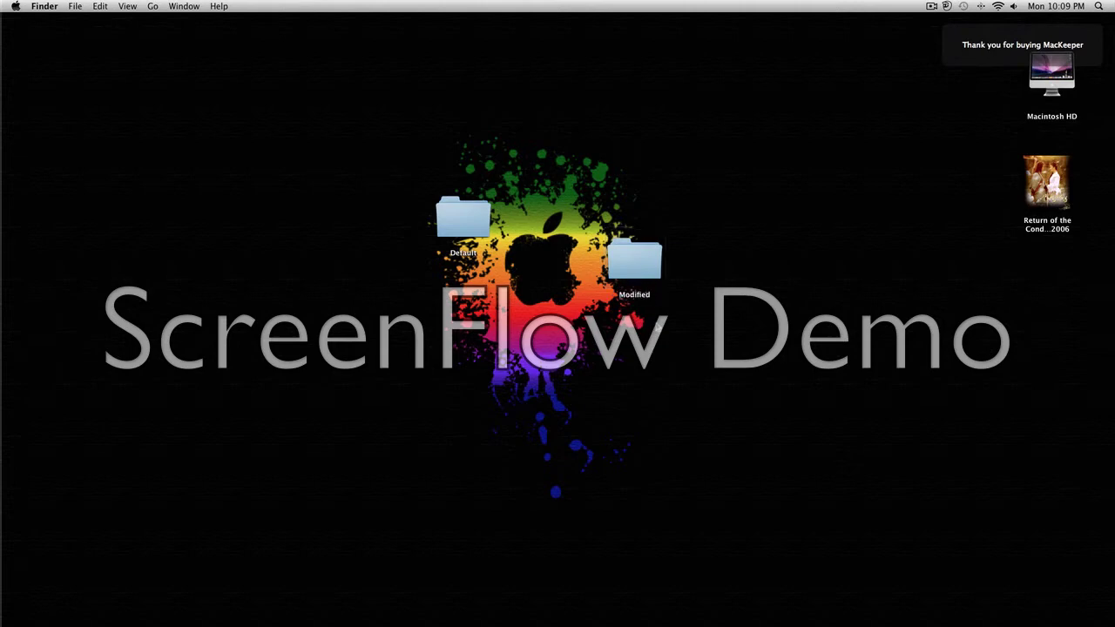
Step: Open the Modified folder and preview scurve-l.png in Quick Look
{"action": "double_click", "coordinate": [646, 271]}
{"action": "left_click", "coordinate": [564, 232]}
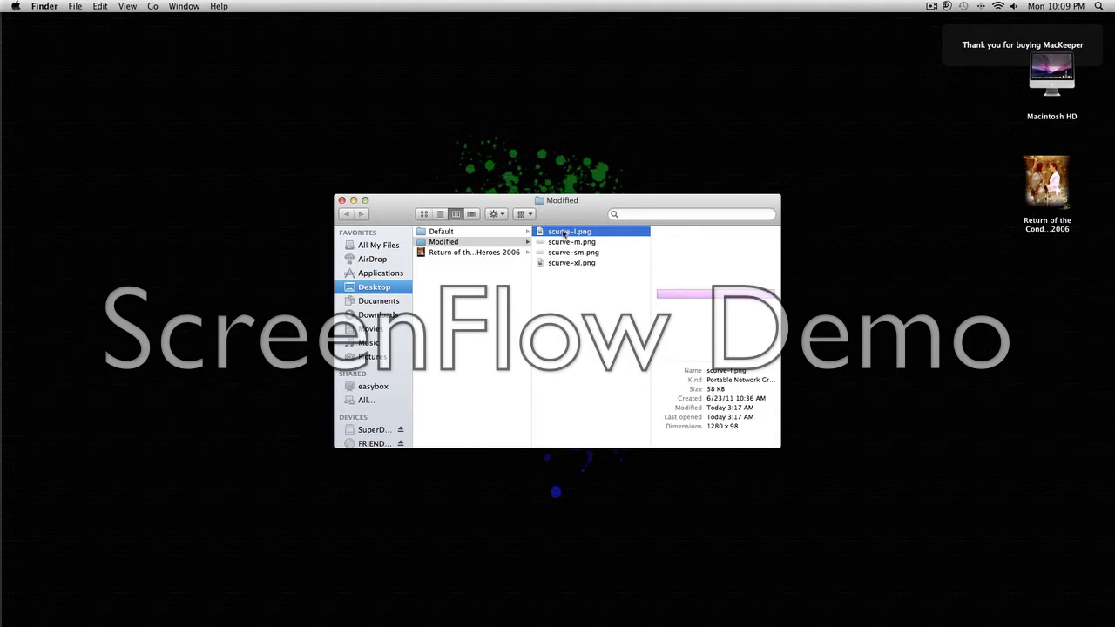
{"action": "key", "text": "space"}
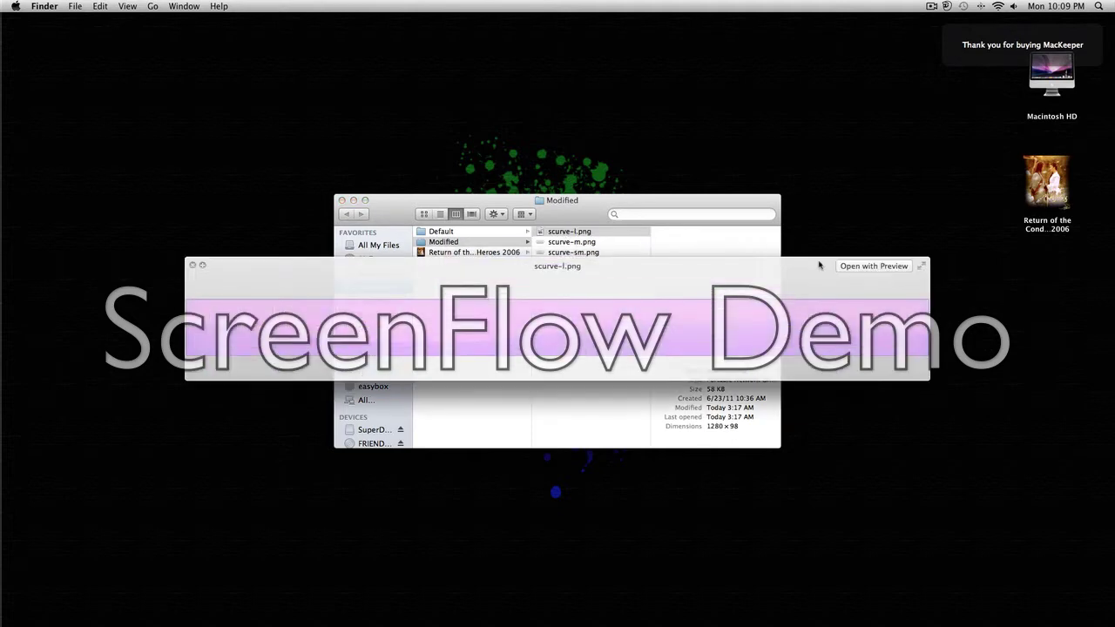
{"action": "key", "text": "space"}
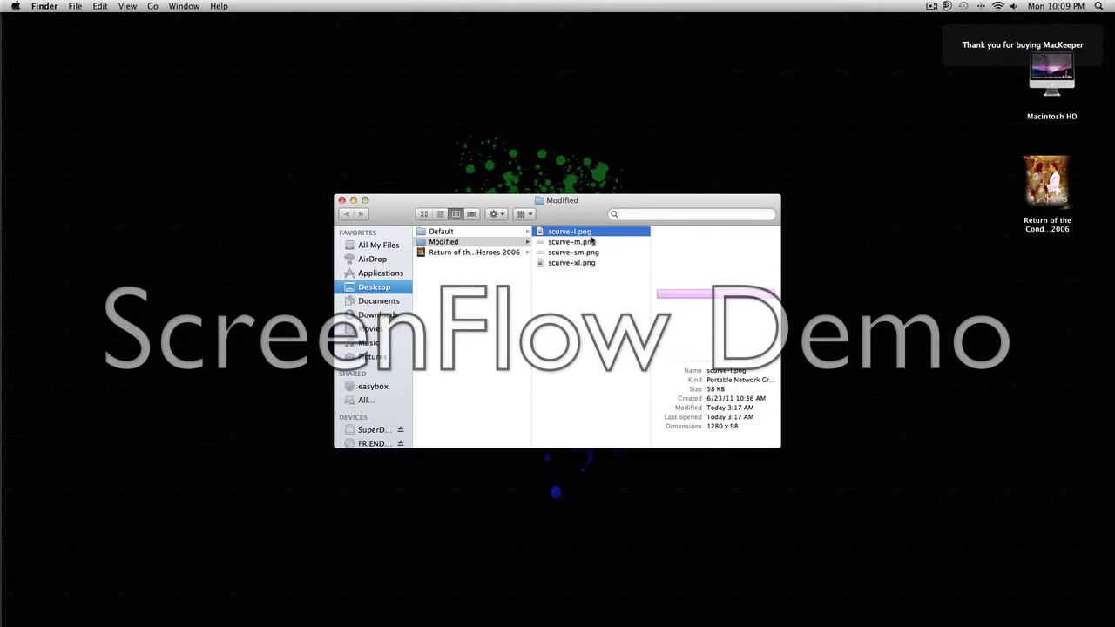
{"action": "key", "text": "space"}
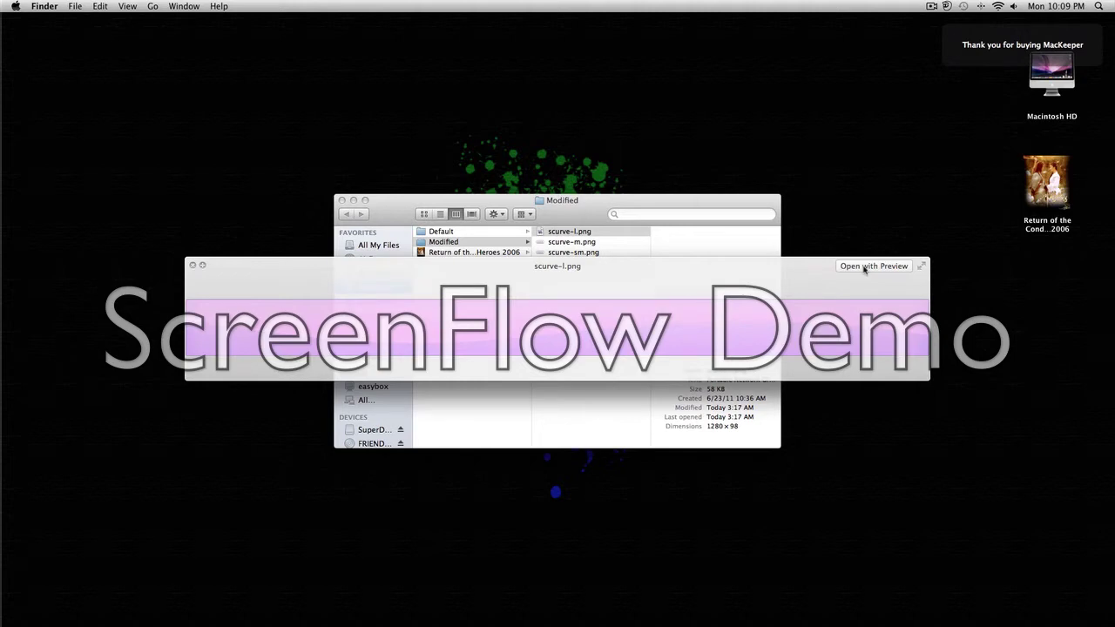
Step: Open scurve-l.png in Preview with the Adjust Color panel beside the image
{"action": "left_click", "coordinate": [864, 269]}
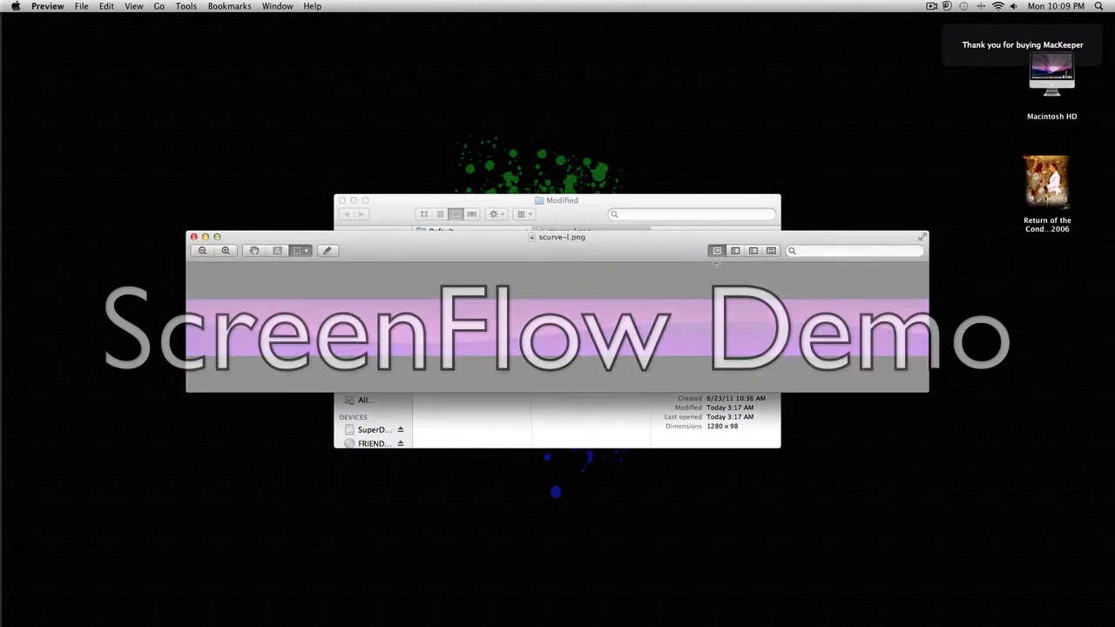
{"action": "left_click", "coordinate": [184, 6]}
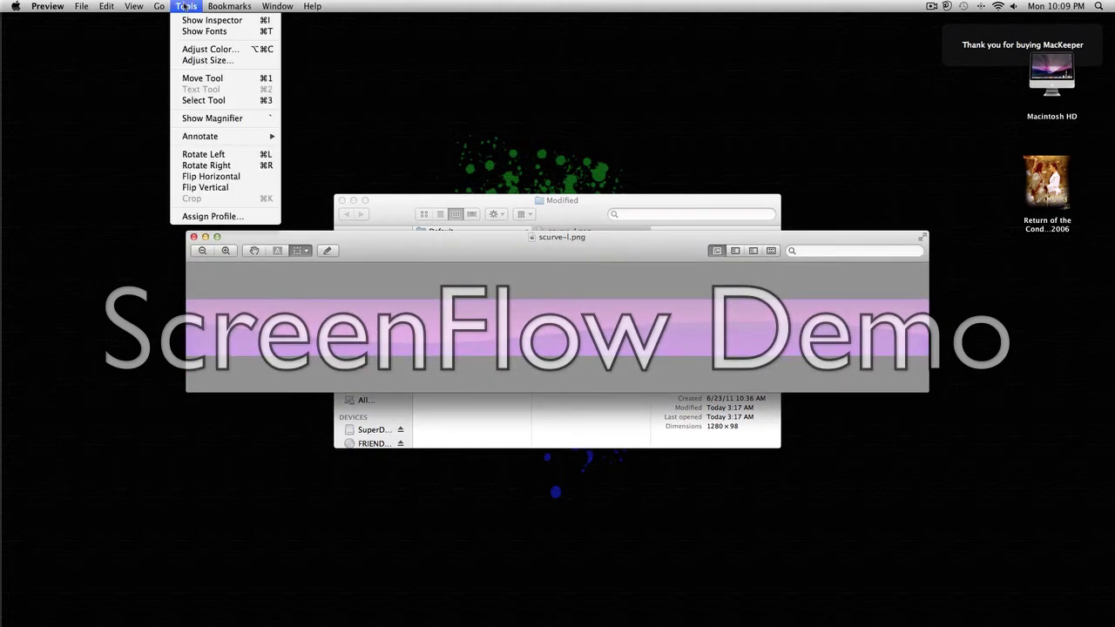
{"action": "left_click", "coordinate": [226, 51]}
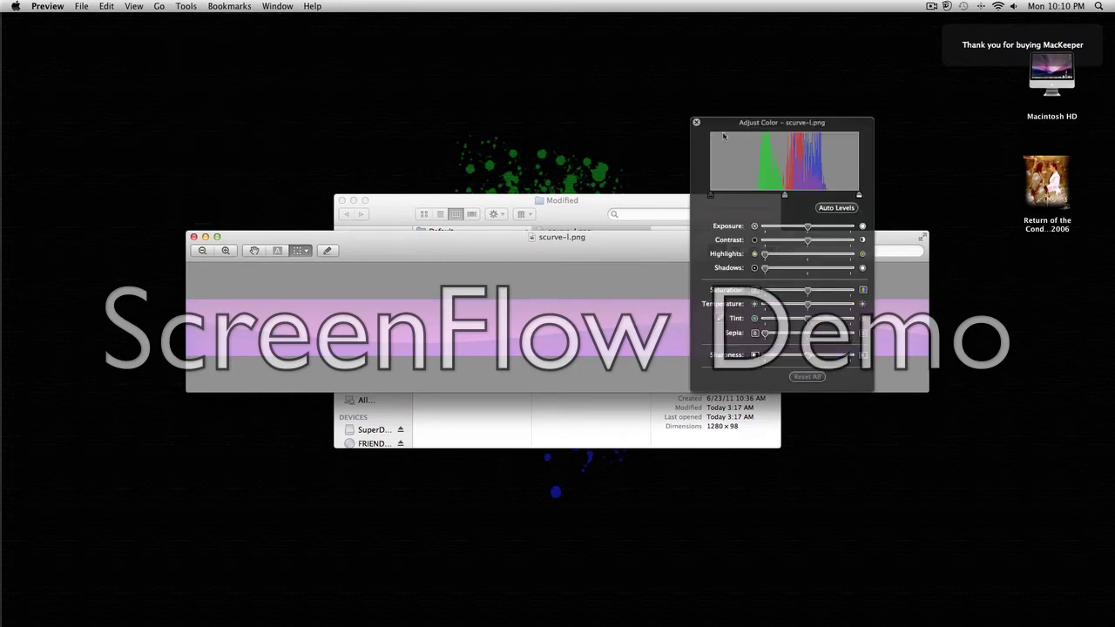
{"action": "left_click_drag", "start_coordinate": [772, 127], "coordinate": [506, 85]}
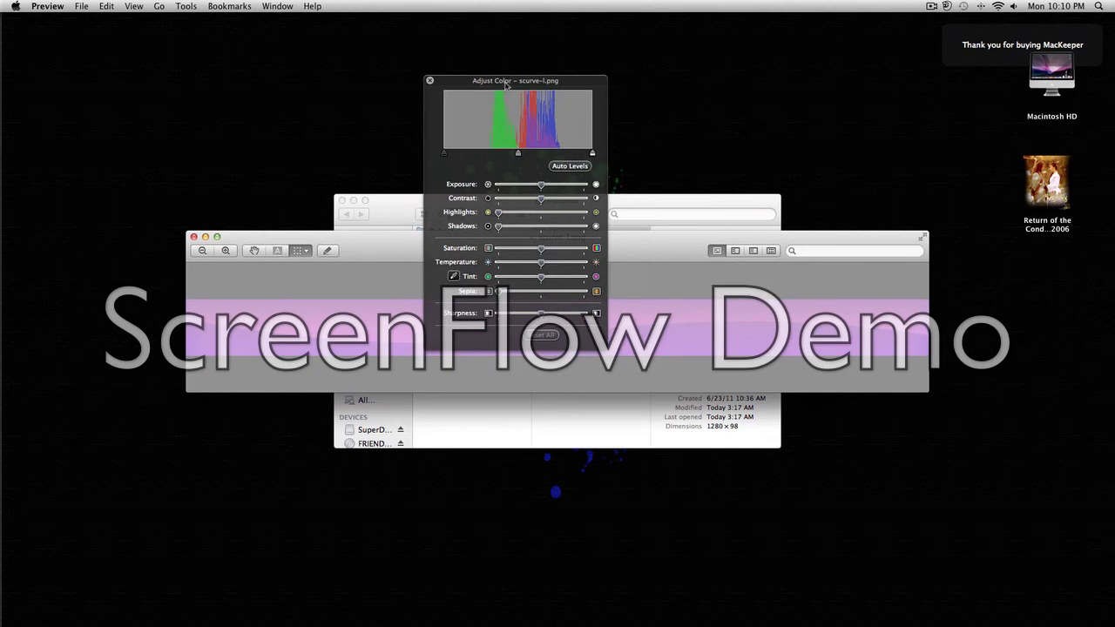
Step: Experiment with exposure, contrast, highlights, midtone level, saturation and sharpness on scurve-l.png
{"action": "mouse_move", "coordinate": [541, 185]}
{"action": "left_mouse_down"}
{"action": "mouse_move", "coordinate": [515, 186]}
{"action": "mouse_move", "coordinate": [543, 188]}
{"action": "left_mouse_up"}
{"action": "left_click_drag", "start_coordinate": [541, 199], "coordinate": [610, 204]}
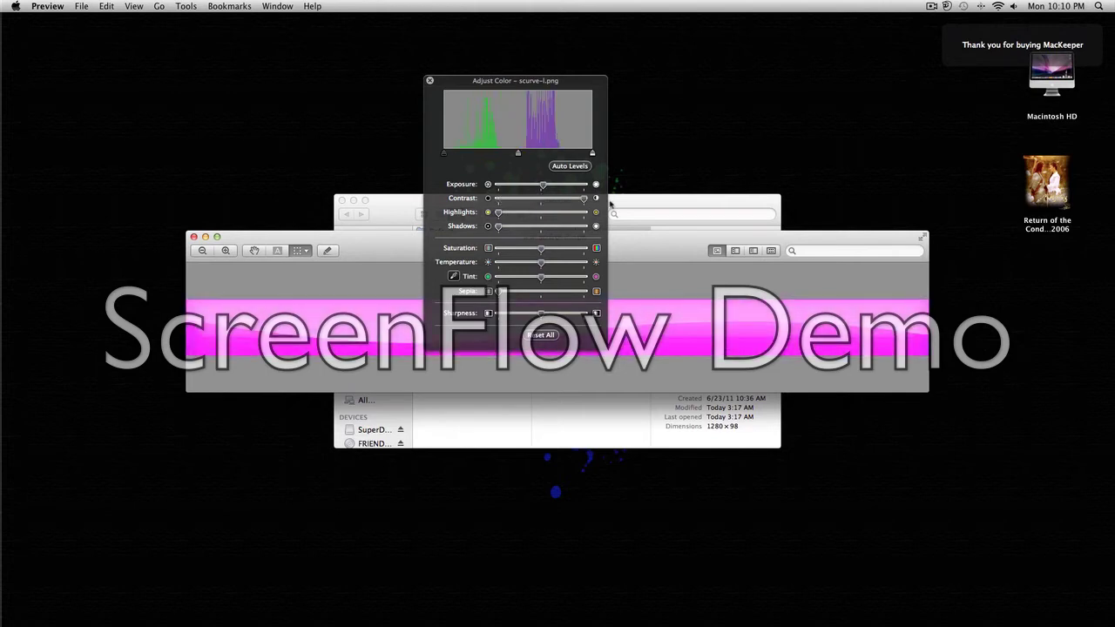
{"action": "mouse_move", "coordinate": [544, 185]}
{"action": "left_mouse_down"}
{"action": "mouse_move", "coordinate": [492, 191]}
{"action": "mouse_move", "coordinate": [571, 200]}
{"action": "mouse_move", "coordinate": [561, 199]}
{"action": "left_mouse_up"}
{"action": "mouse_move", "coordinate": [498, 213]}
{"action": "left_mouse_down"}
{"action": "mouse_move", "coordinate": [580, 213]}
{"action": "mouse_move", "coordinate": [540, 214]}
{"action": "mouse_move", "coordinate": [532, 228]}
{"action": "mouse_move", "coordinate": [601, 227]}
{"action": "mouse_move", "coordinate": [501, 227]}
{"action": "left_mouse_up"}
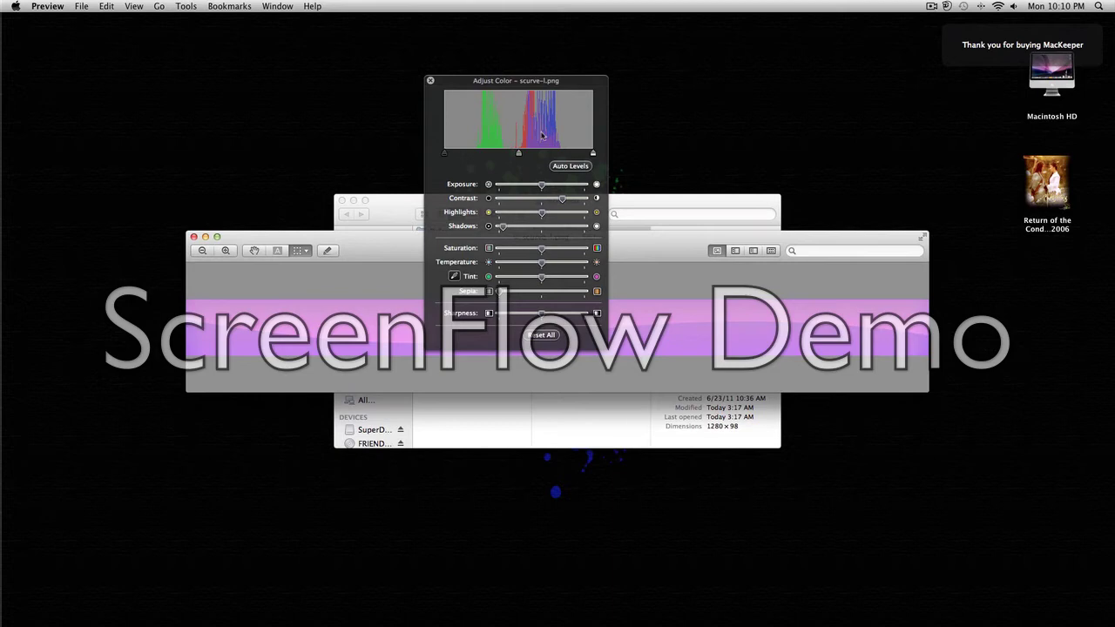
{"action": "mouse_move", "coordinate": [519, 153]}
{"action": "left_mouse_down"}
{"action": "mouse_move", "coordinate": [594, 155]}
{"action": "mouse_move", "coordinate": [453, 155]}
{"action": "mouse_move", "coordinate": [550, 154]}
{"action": "left_mouse_up"}
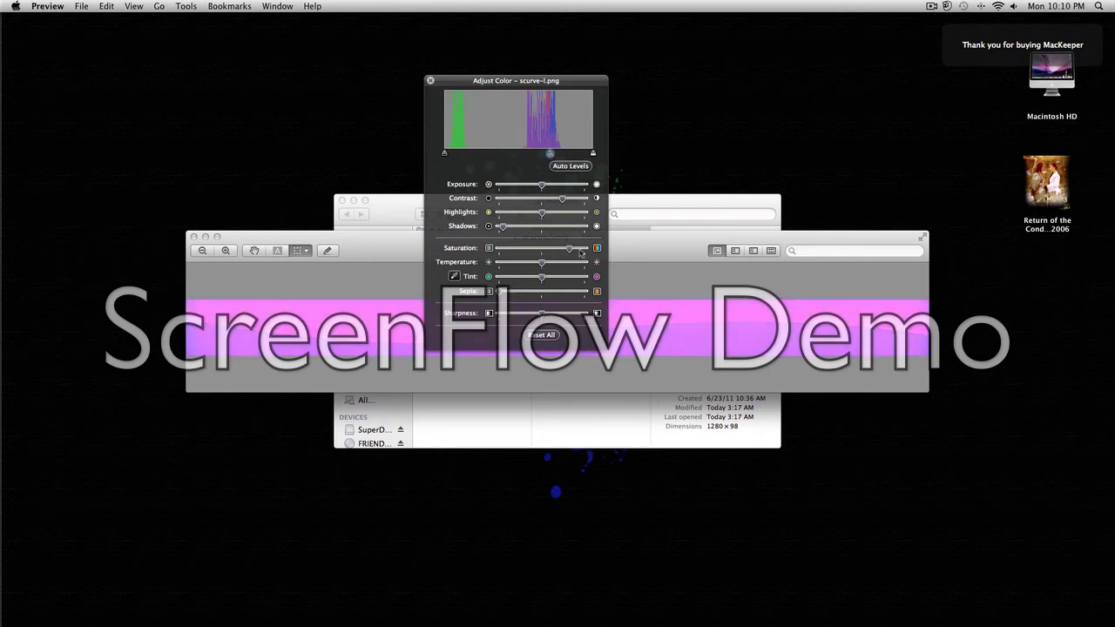
{"action": "mouse_move", "coordinate": [581, 252]}
{"action": "left_mouse_down"}
{"action": "mouse_move", "coordinate": [471, 265]}
{"action": "mouse_move", "coordinate": [560, 262]}
{"action": "mouse_move", "coordinate": [479, 276]}
{"action": "mouse_move", "coordinate": [583, 277]}
{"action": "left_mouse_up"}
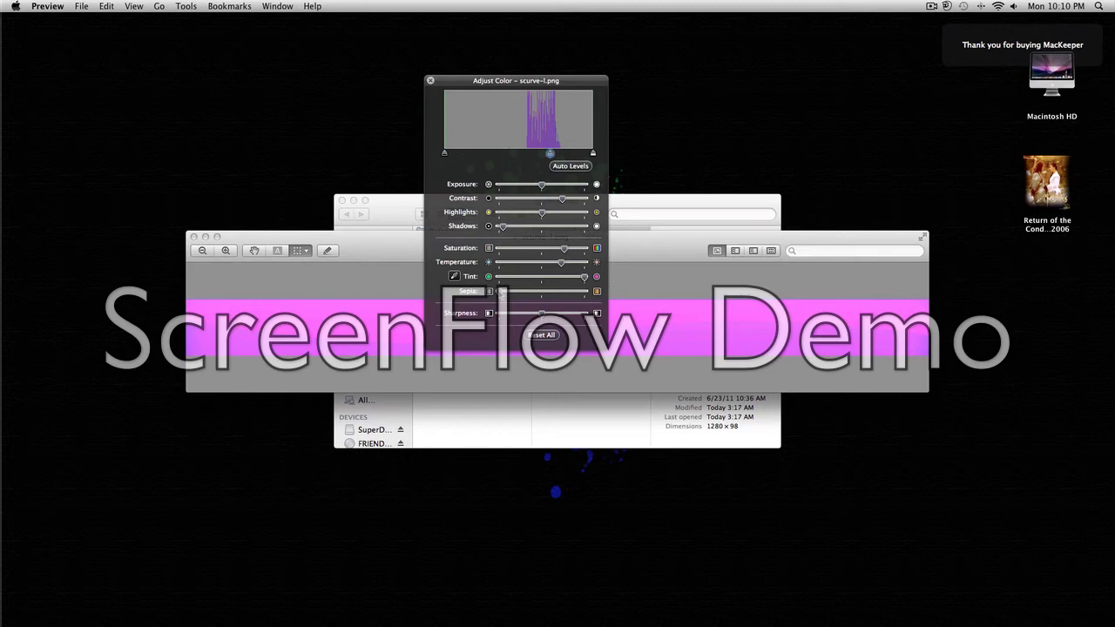
{"action": "left_click_drag", "start_coordinate": [501, 292], "coordinate": [493, 293]}
{"action": "left_click_drag", "start_coordinate": [541, 314], "coordinate": [544, 314]}
Step: Minimise exposure, lower the white point and midtones, apply Auto Levels, reduce highlights
{"action": "left_click_drag", "start_coordinate": [541, 186], "coordinate": [495, 184]}
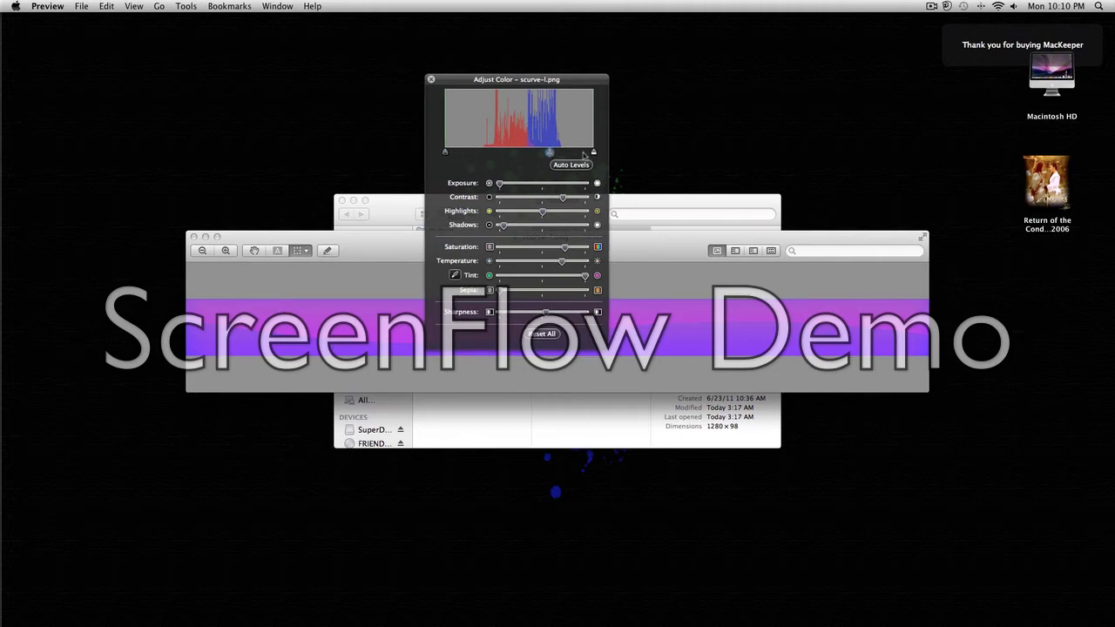
{"action": "mouse_move", "coordinate": [593, 152]}
{"action": "left_mouse_down"}
{"action": "mouse_move", "coordinate": [575, 154]}
{"action": "mouse_move", "coordinate": [615, 159]}
{"action": "left_mouse_up"}
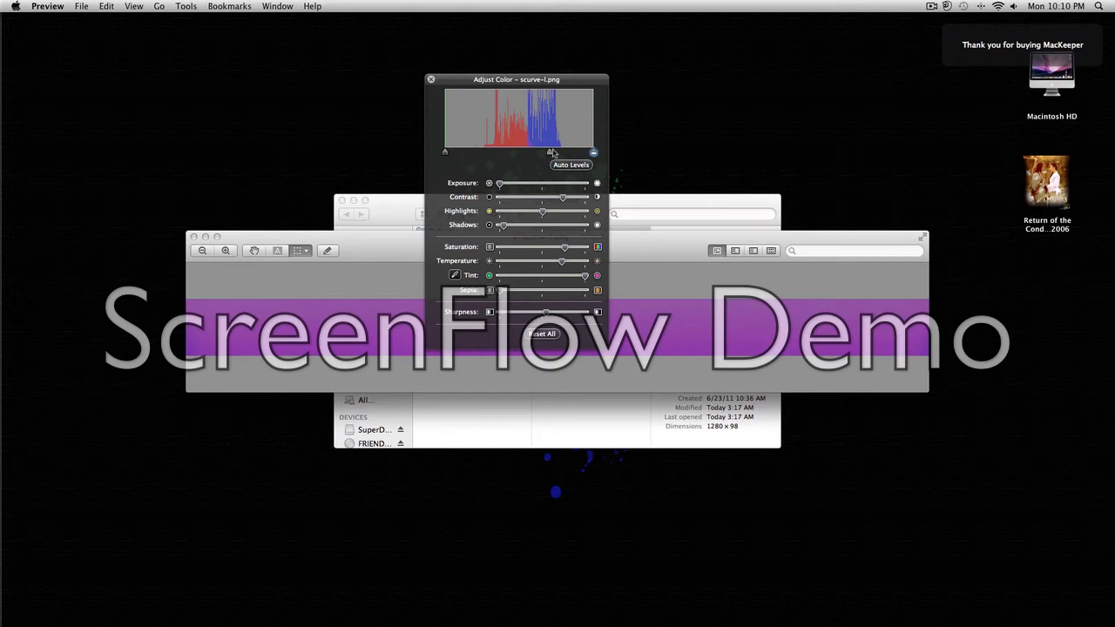
{"action": "mouse_move", "coordinate": [548, 152]}
{"action": "left_mouse_down"}
{"action": "mouse_move", "coordinate": [511, 154]}
{"action": "mouse_move", "coordinate": [550, 154]}
{"action": "left_mouse_up"}
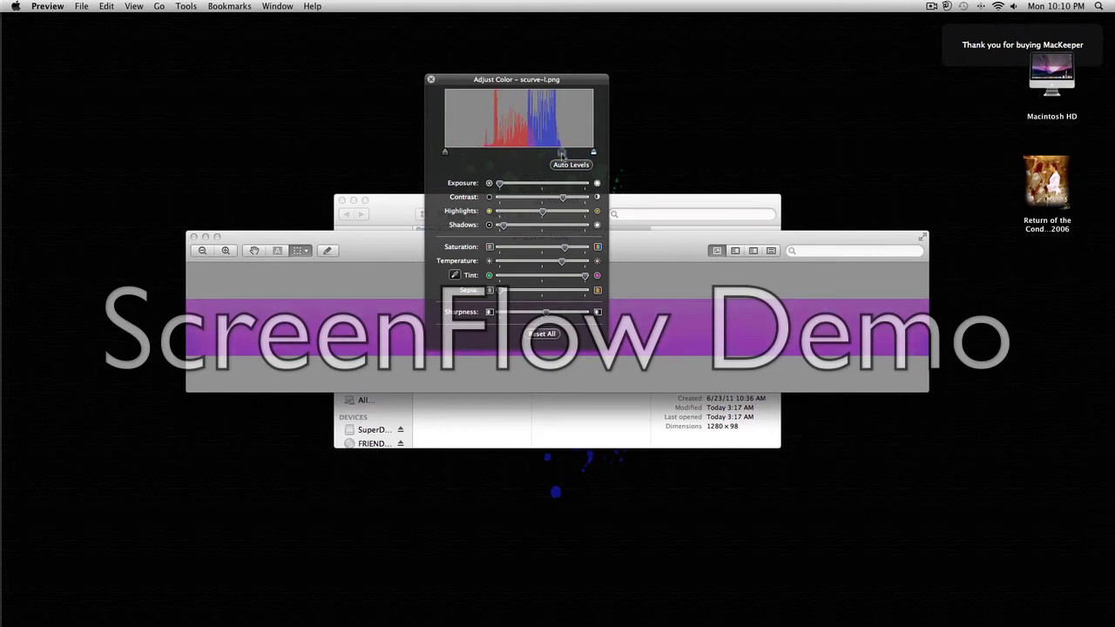
{"action": "mouse_move", "coordinate": [556, 201]}
{"action": "left_mouse_down"}
{"action": "mouse_move", "coordinate": [519, 210]}
{"action": "mouse_move", "coordinate": [599, 216]}
{"action": "left_mouse_up"}
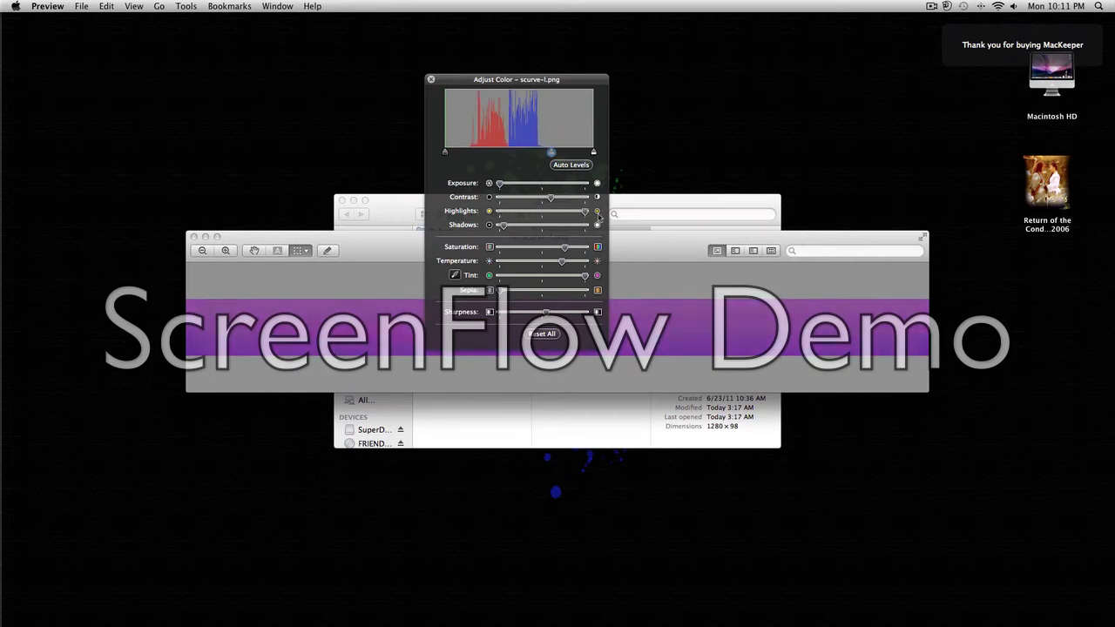
{"action": "left_click_drag", "start_coordinate": [502, 225], "coordinate": [499, 226]}
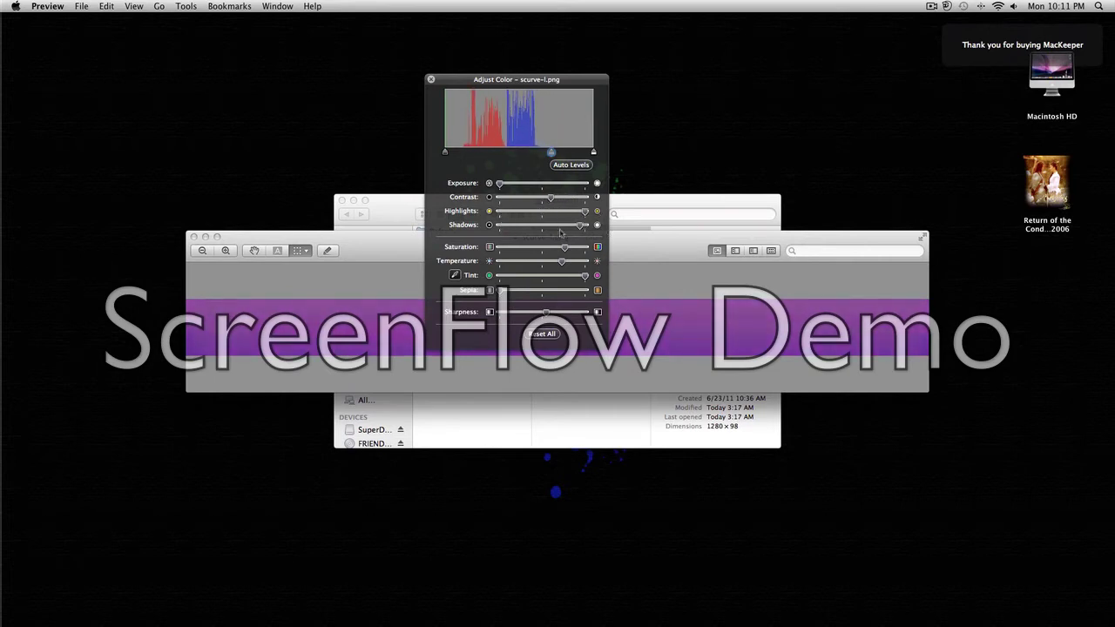
{"action": "left_click", "coordinate": [554, 164]}
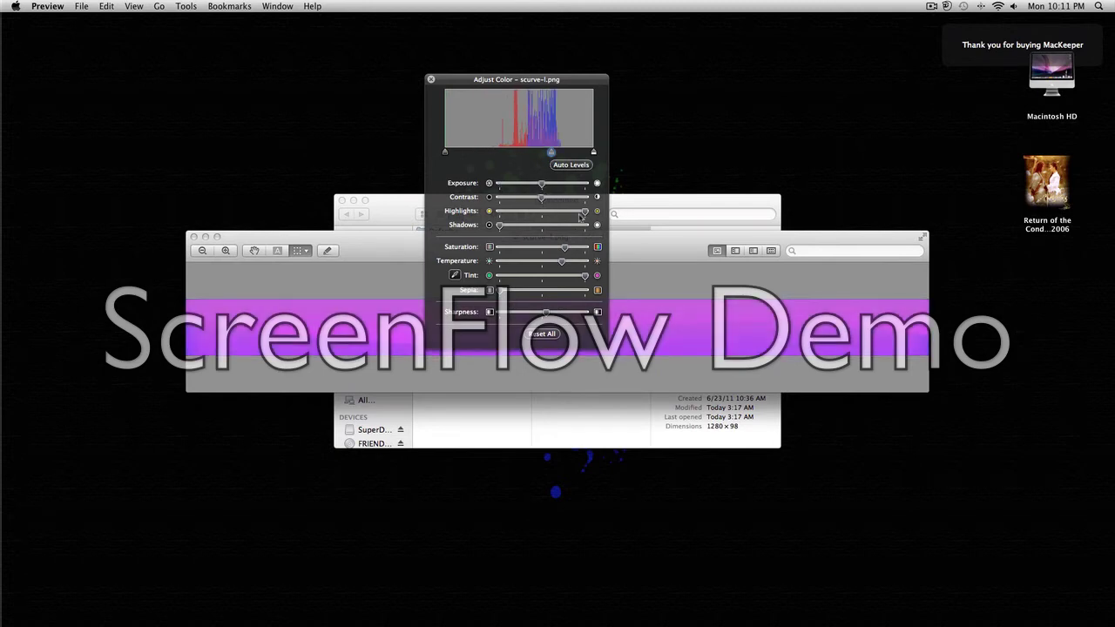
{"action": "mouse_move", "coordinate": [583, 211]}
{"action": "left_mouse_down"}
{"action": "mouse_move", "coordinate": [541, 211]}
{"action": "mouse_move", "coordinate": [541, 291]}
{"action": "left_mouse_up"}
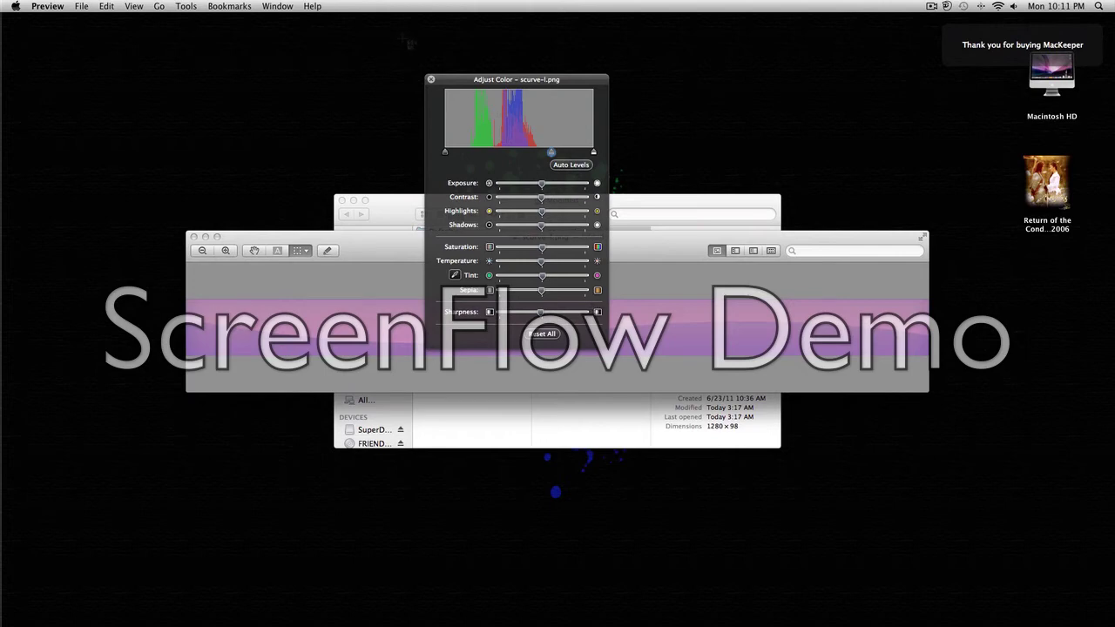
Step: Screenshot the Adjust Color panel to the desktop, then close the panel and scurve-l.png
{"action": "left_click_drag", "start_coordinate": [402, 38], "coordinate": [622, 385]}
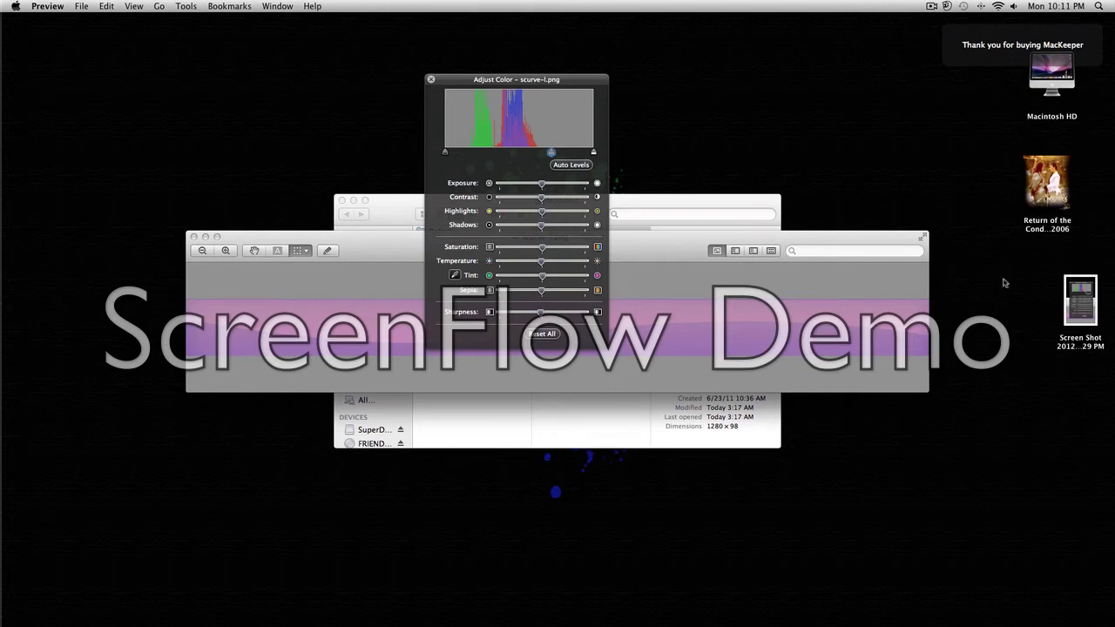
{"action": "left_click", "coordinate": [430, 80]}
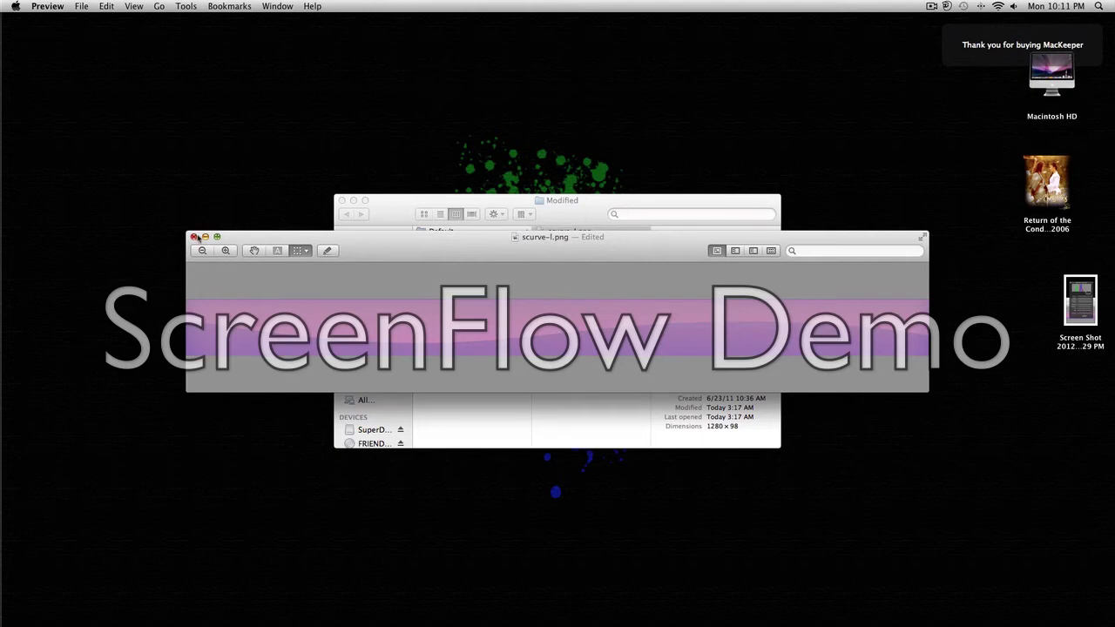
{"action": "left_click", "coordinate": [194, 238]}
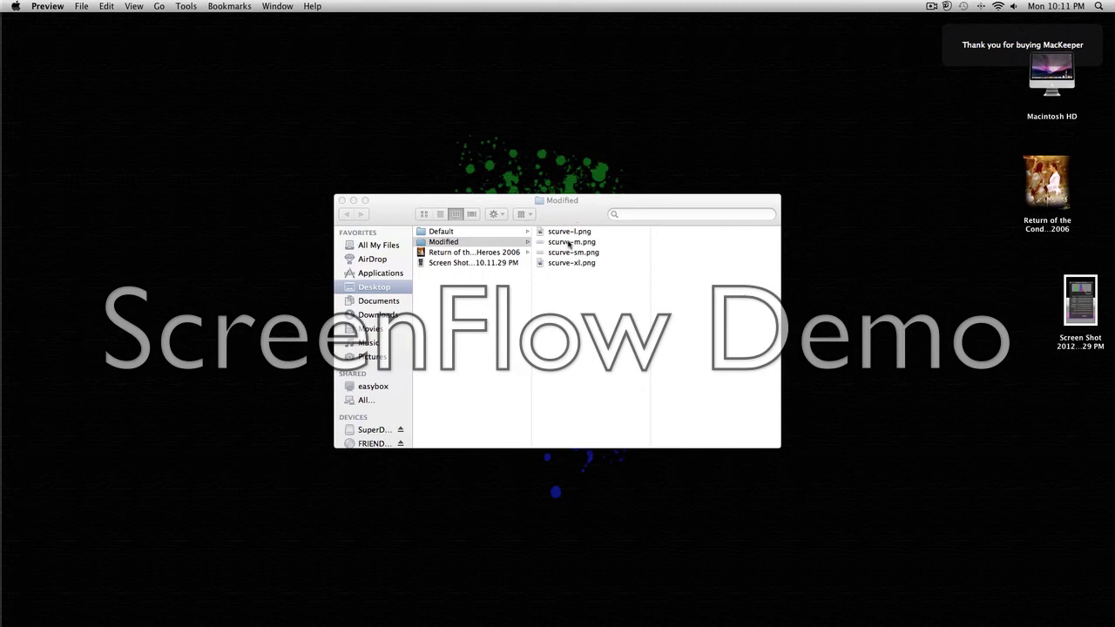
Step: Open scurve-m.png from the Modified folder in Preview
{"action": "left_click", "coordinate": [569, 244]}
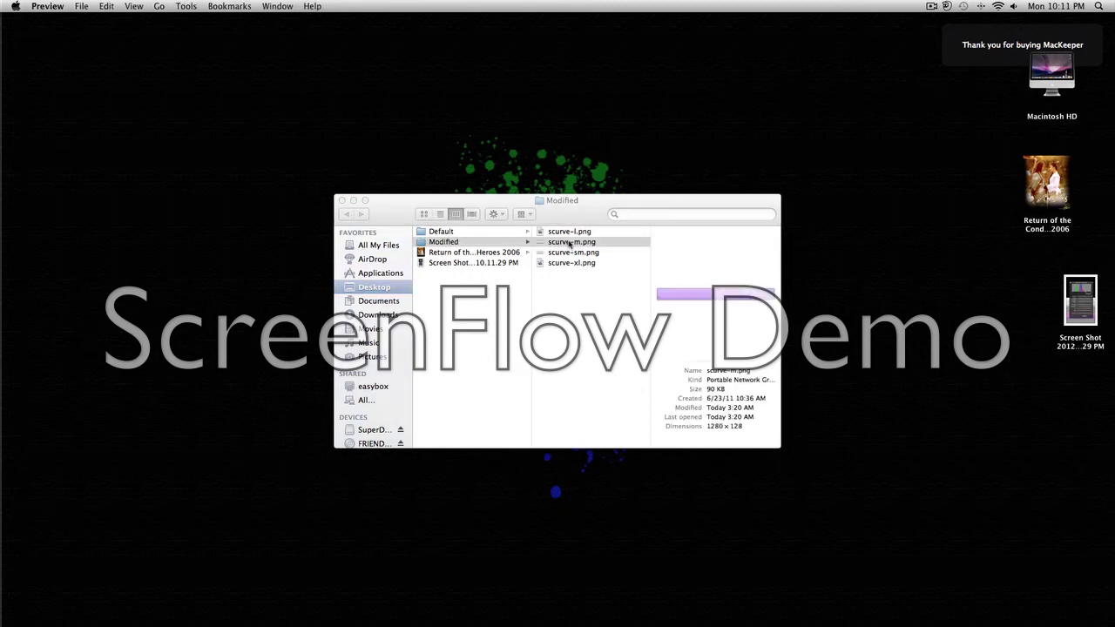
{"action": "double_click", "coordinate": [570, 244]}
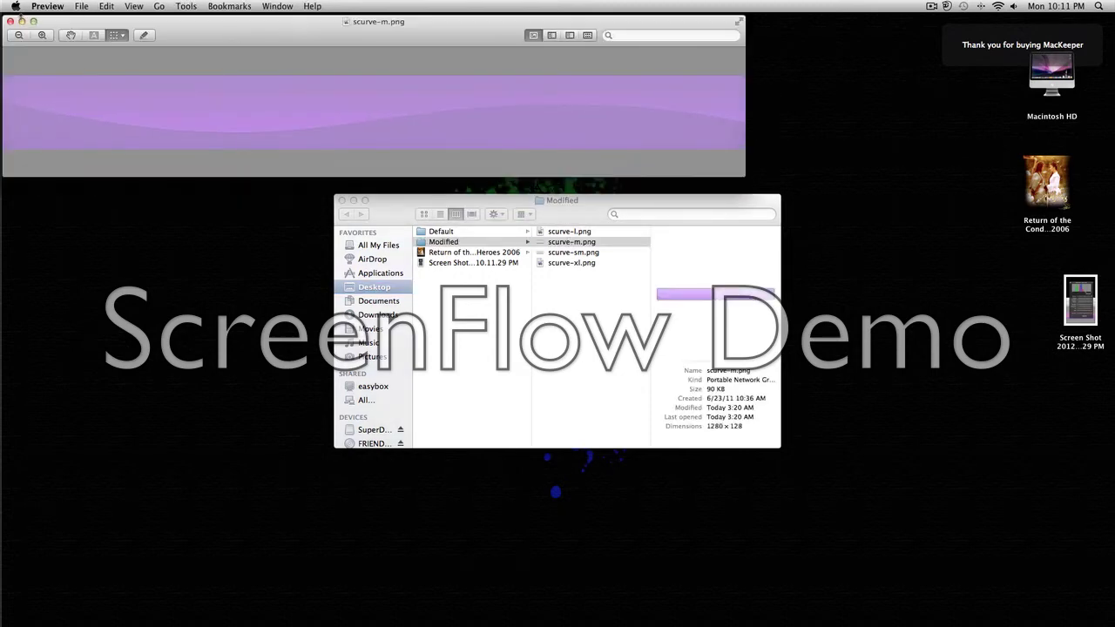
{"action": "left_click", "coordinate": [11, 20]}
{"action": "left_click", "coordinate": [568, 243]}
{"action": "key", "text": "space"}
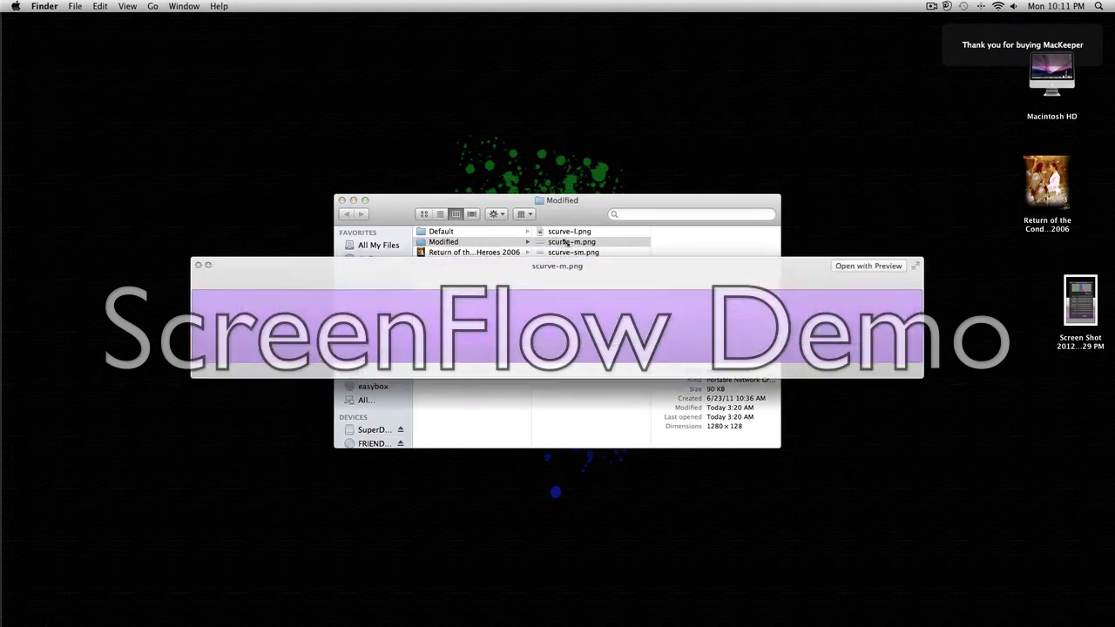
{"action": "left_click", "coordinate": [870, 267]}
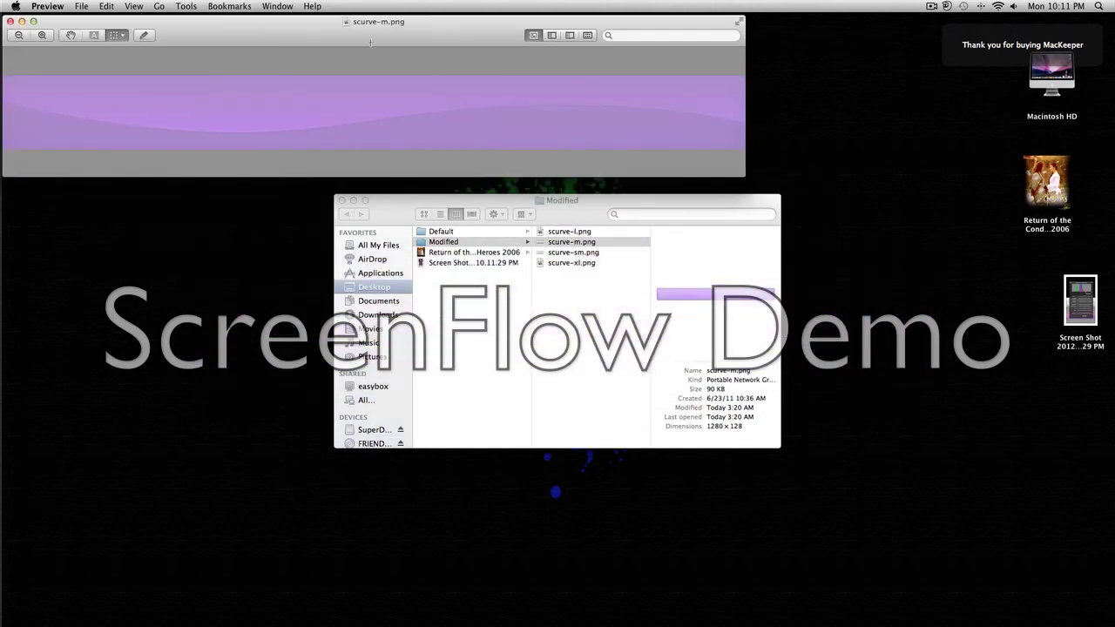
{"action": "left_click_drag", "start_coordinate": [370, 42], "coordinate": [404, 210]}
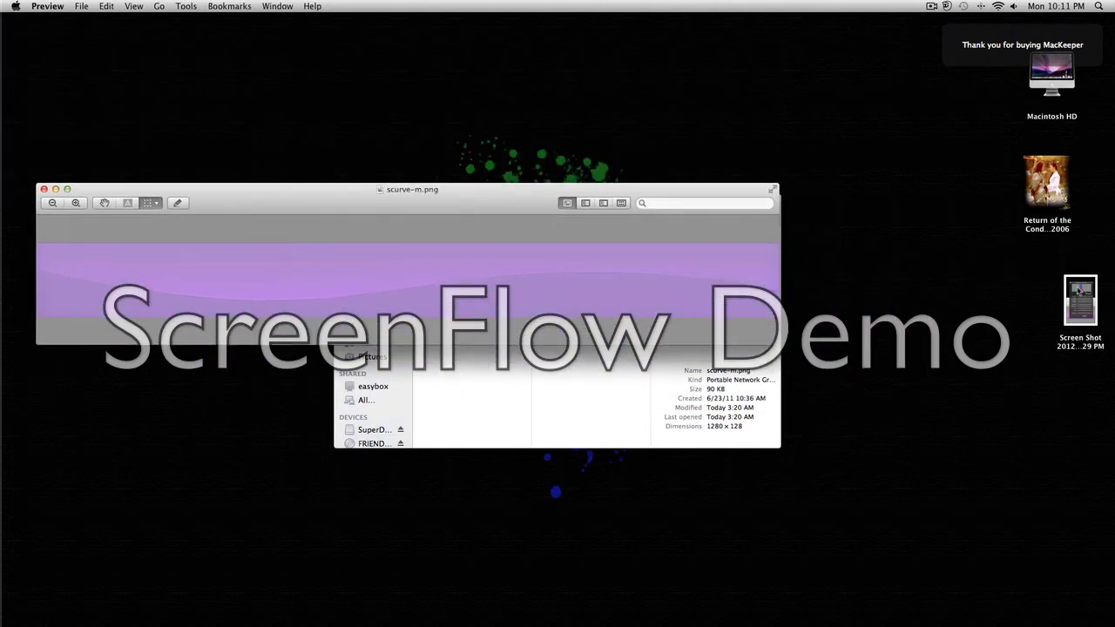
Step: Open the saved colour-settings screenshot and position it beside the scurve-m.png window
{"action": "left_click_drag", "start_coordinate": [1080, 294], "coordinate": [949, 283]}
{"action": "double_click", "coordinate": [950, 283]}
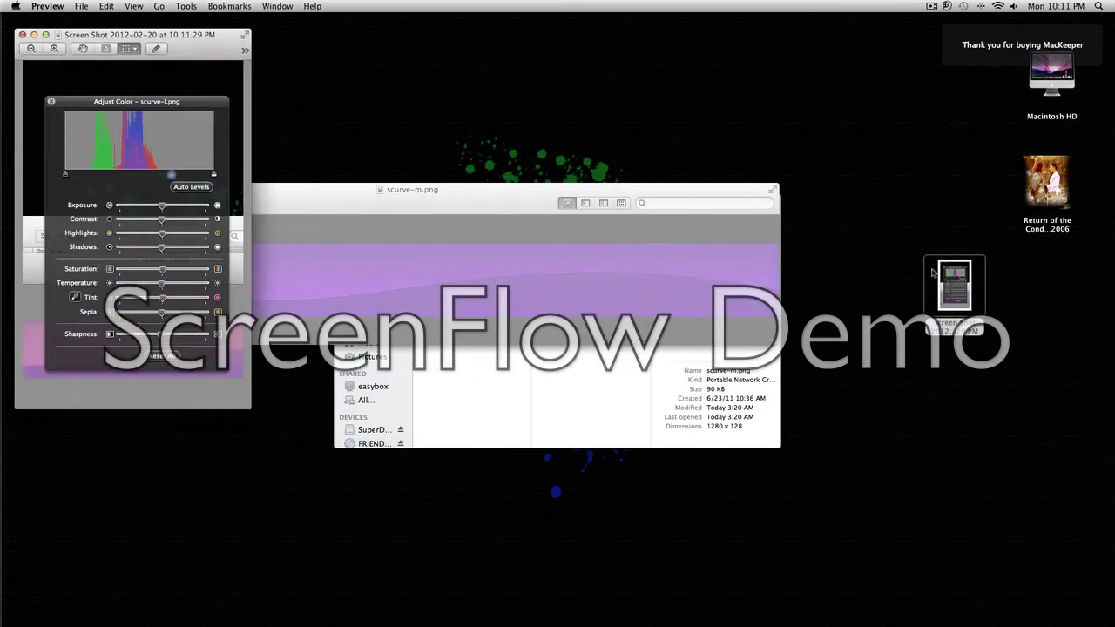
{"action": "left_click_drag", "start_coordinate": [185, 44], "coordinate": [988, 129]}
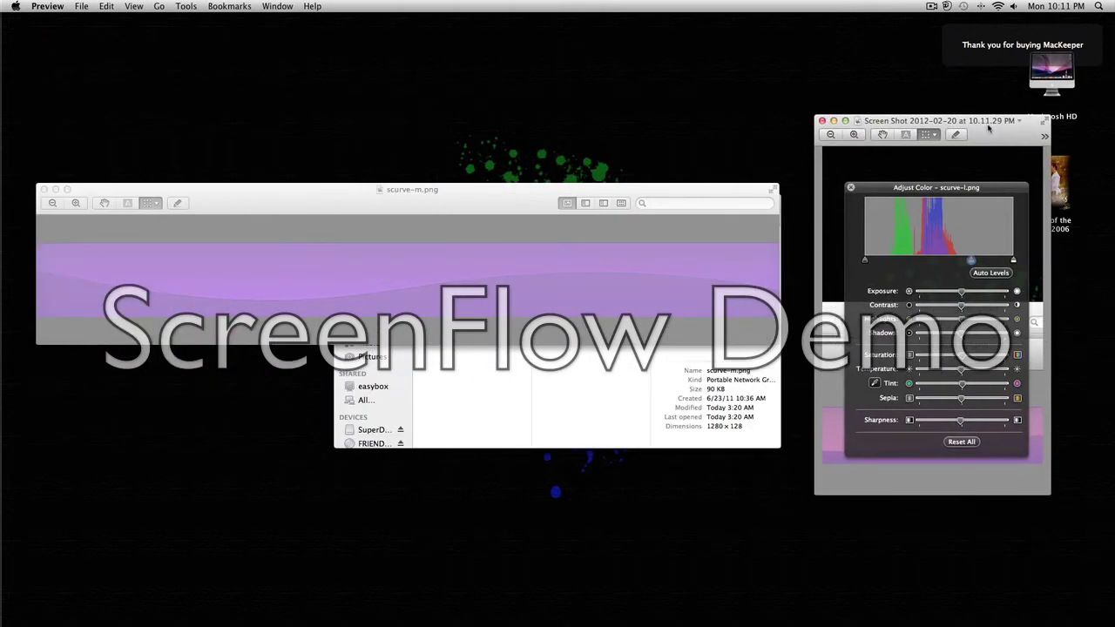
{"action": "left_click_drag", "start_coordinate": [527, 190], "coordinate": [529, 162]}
{"action": "left_click", "coordinate": [186, 6]}
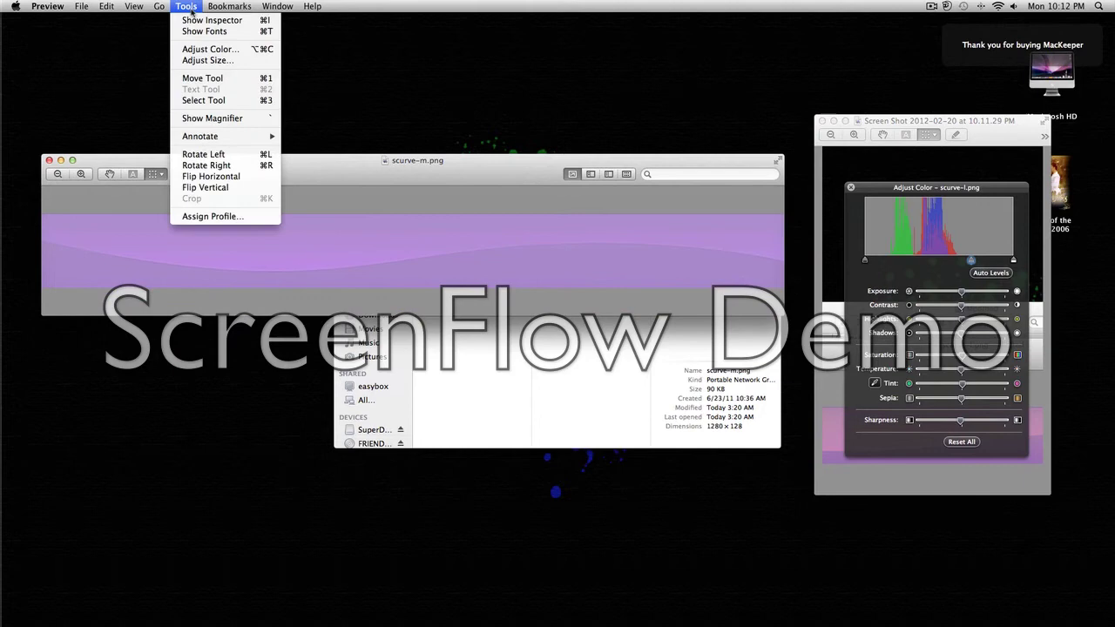
Step: Set scurve-m.png highlights, shadows and sepia to mid-scale, then close the image
{"action": "left_click", "coordinate": [227, 50]}
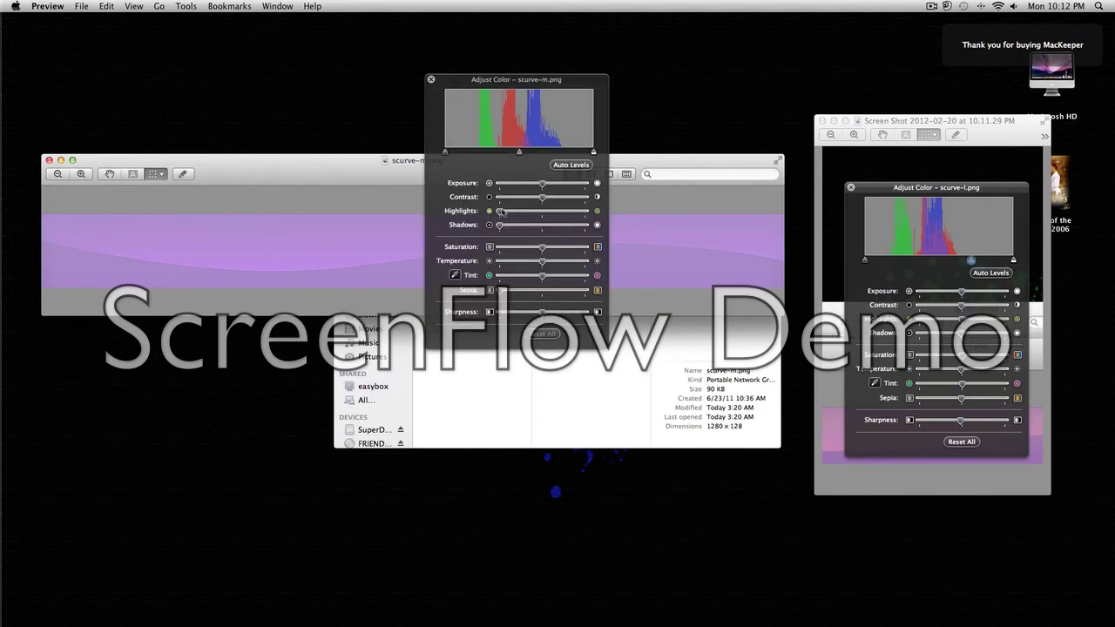
{"action": "left_click_drag", "start_coordinate": [499, 212], "coordinate": [542, 211]}
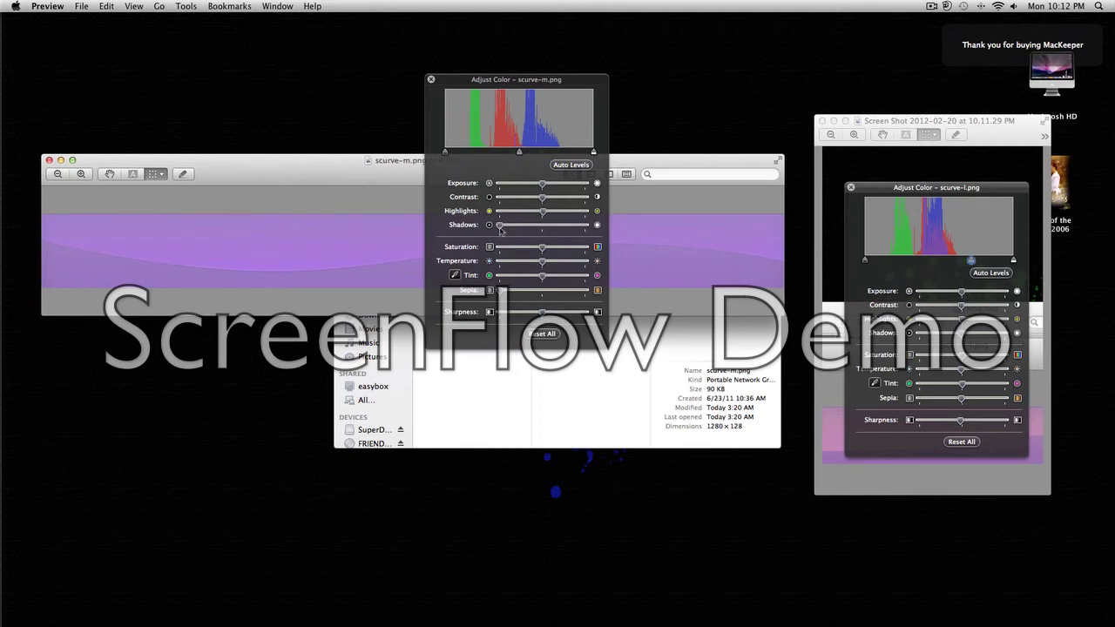
{"action": "left_click_drag", "start_coordinate": [501, 225], "coordinate": [542, 227]}
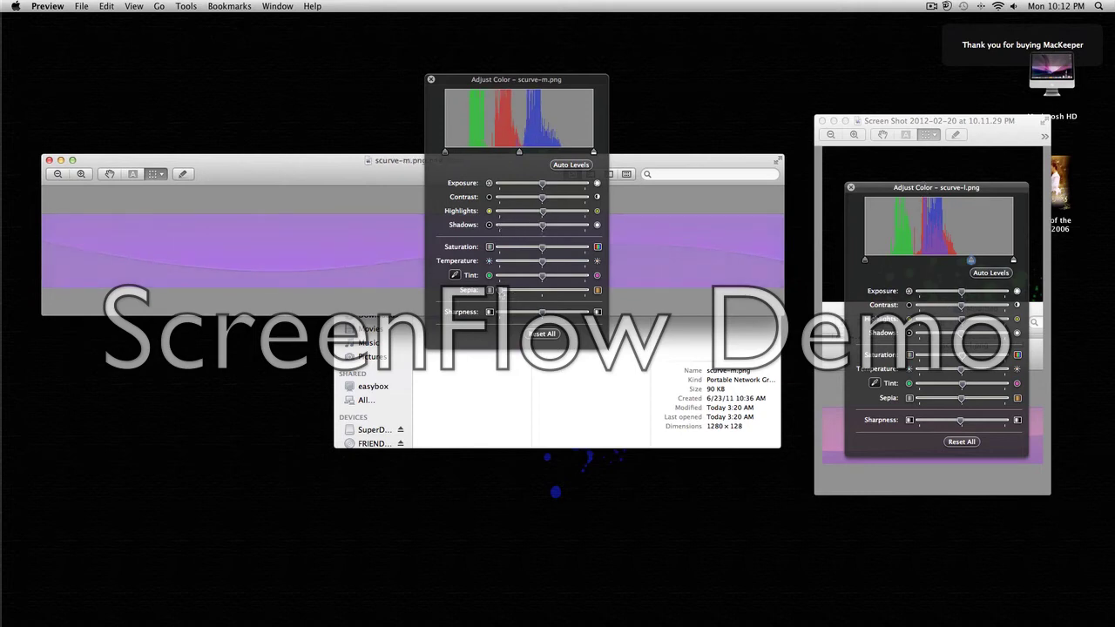
{"action": "left_click_drag", "start_coordinate": [502, 290], "coordinate": [543, 301]}
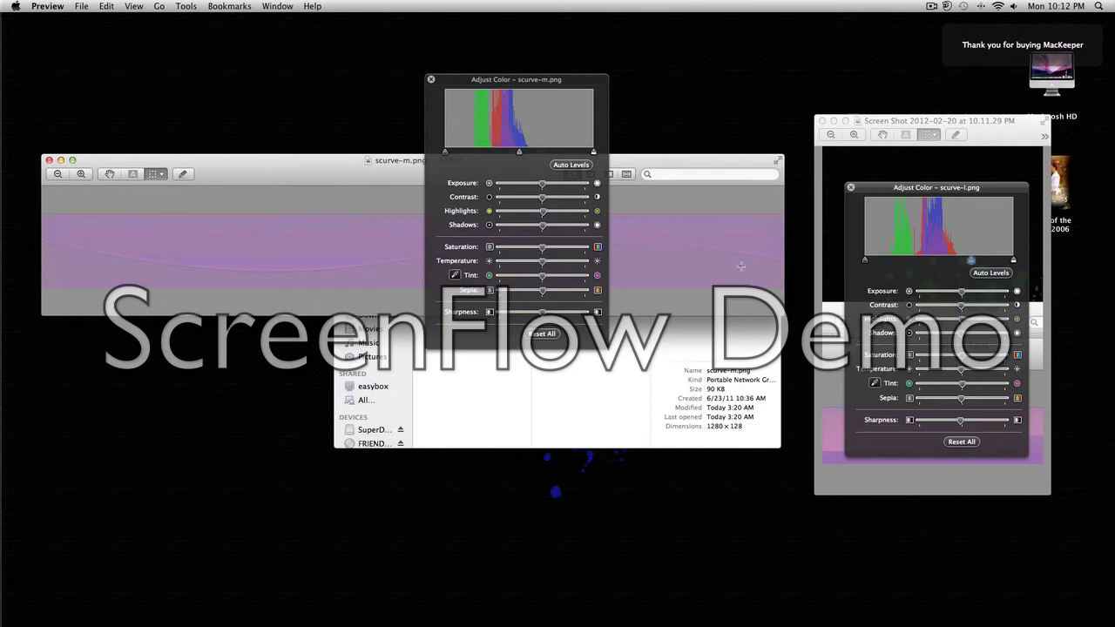
{"action": "left_click", "coordinate": [431, 80]}
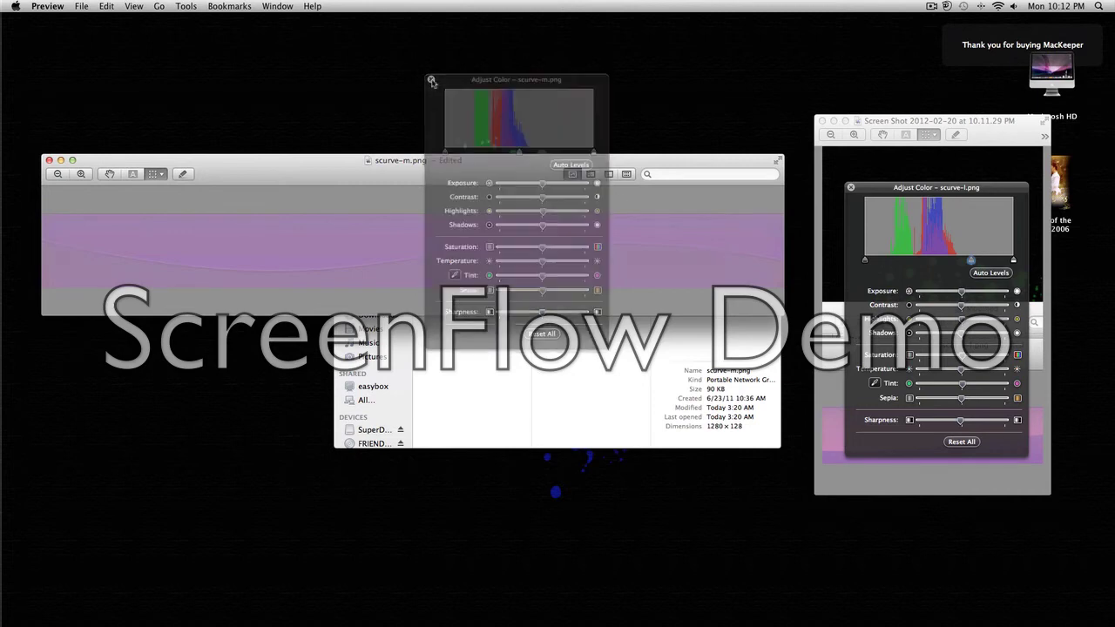
{"action": "left_click", "coordinate": [49, 161]}
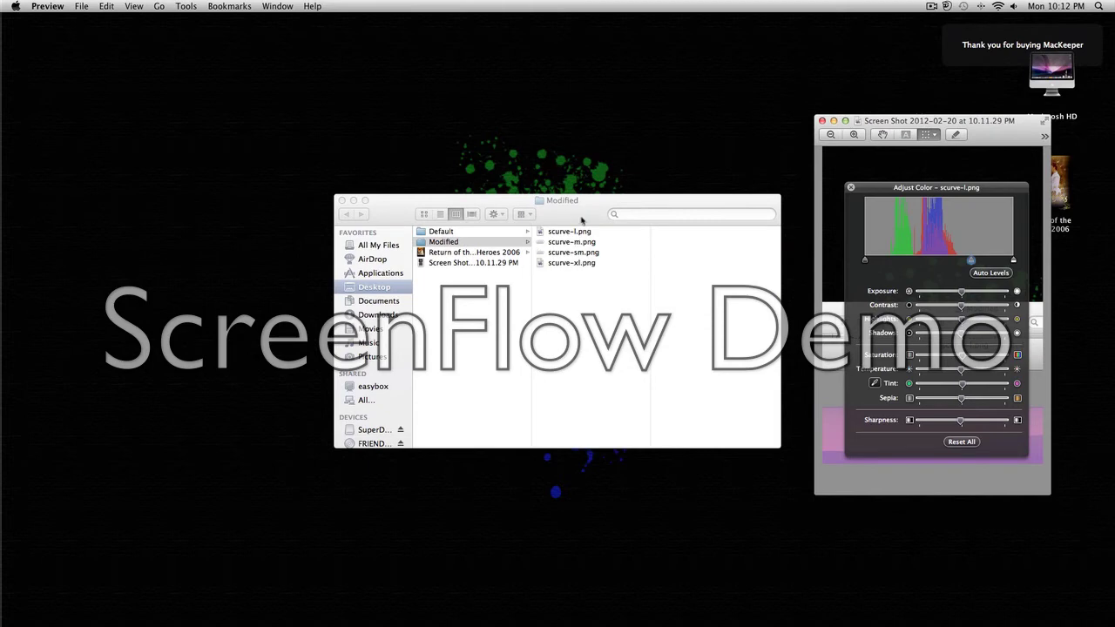
Step: Quick Look scurve-sm.png in the Modified folder and open it in Preview
{"action": "left_click", "coordinate": [574, 252]}
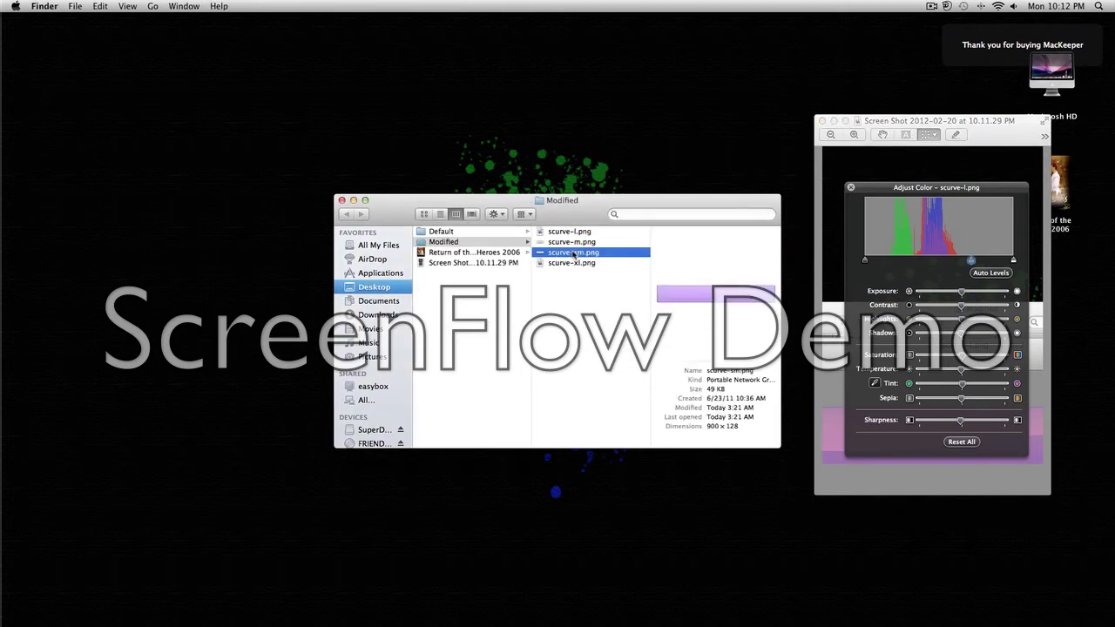
{"action": "key", "text": "space"}
{"action": "left_click", "coordinate": [754, 268]}
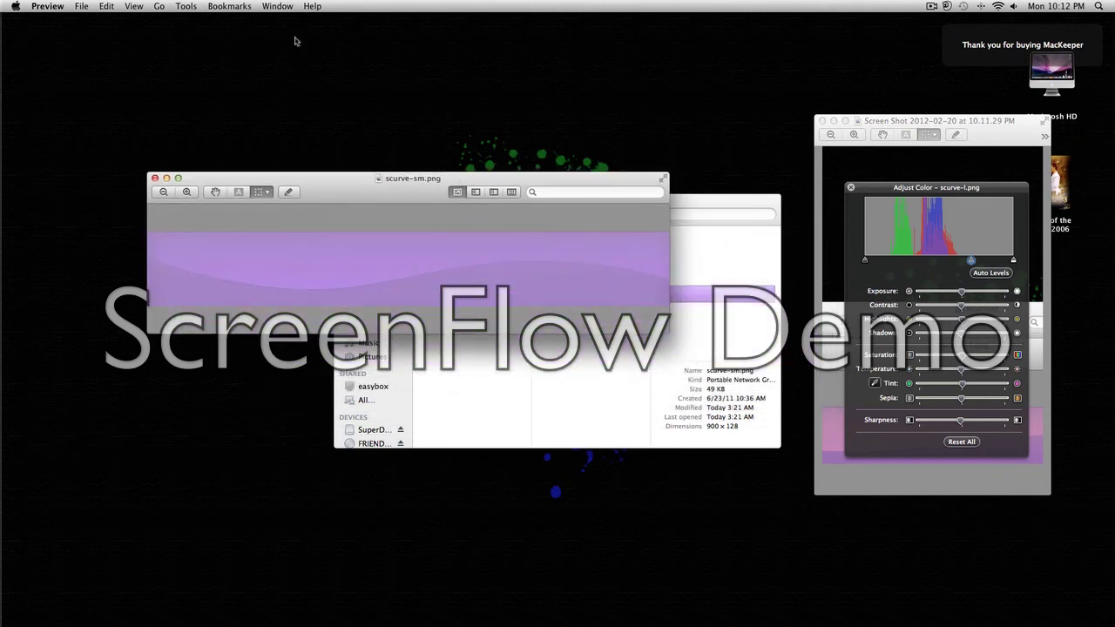
Step: In Adjust Color, set Highlights, Shadows and Sepia to their midpoints, then close the panel
{"action": "left_click", "coordinate": [179, 6]}
{"action": "left_click", "coordinate": [222, 47]}
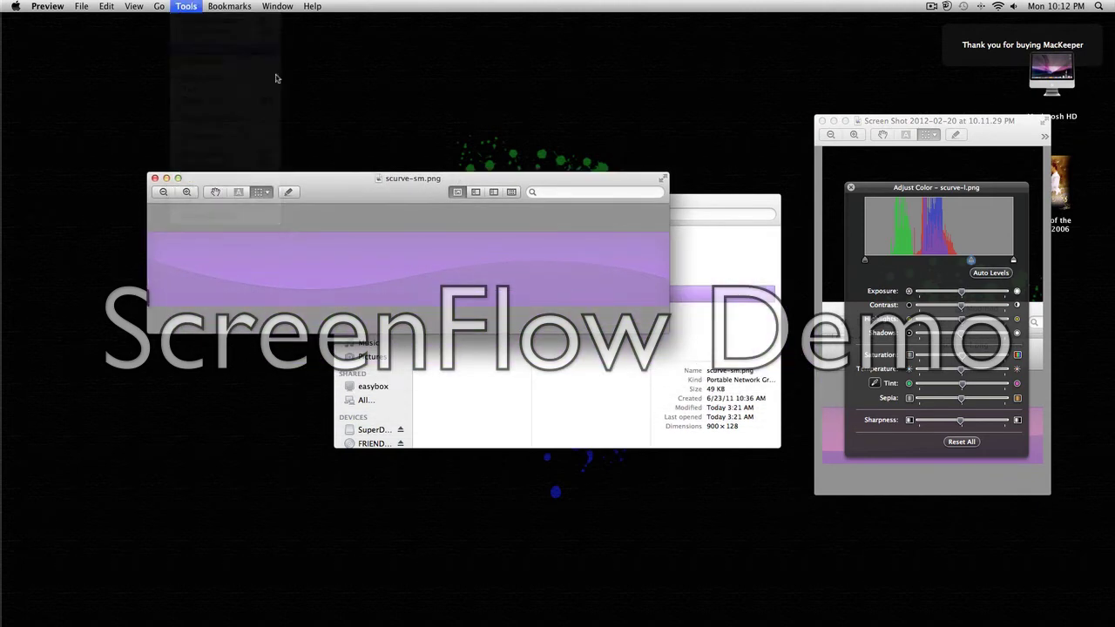
{"action": "left_click_drag", "start_coordinate": [499, 211], "coordinate": [542, 211]}
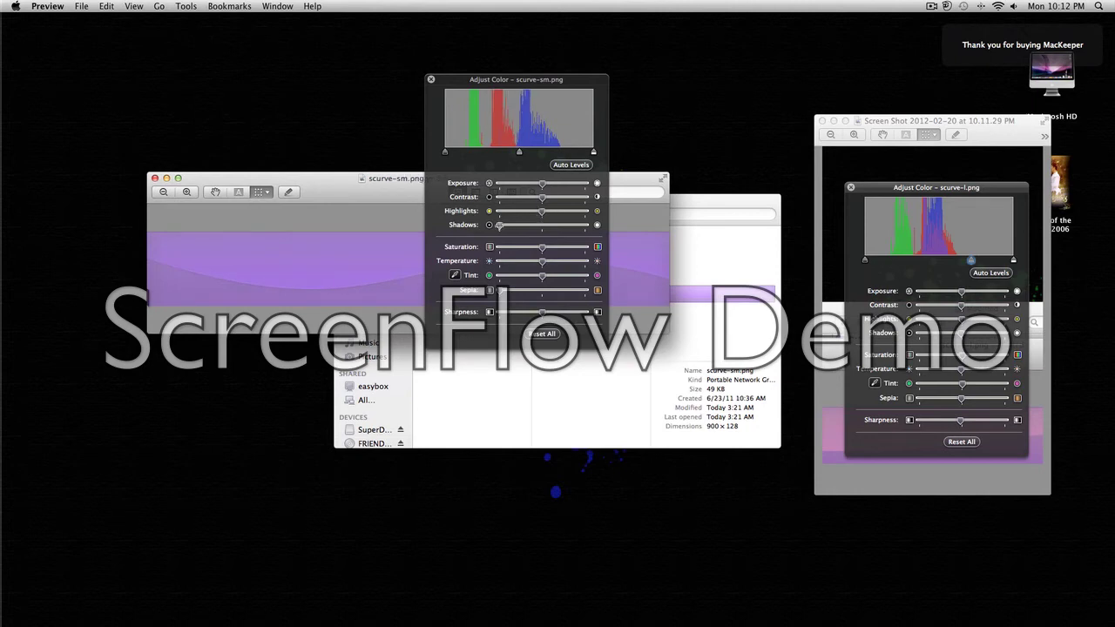
{"action": "left_click_drag", "start_coordinate": [499, 225], "coordinate": [541, 225]}
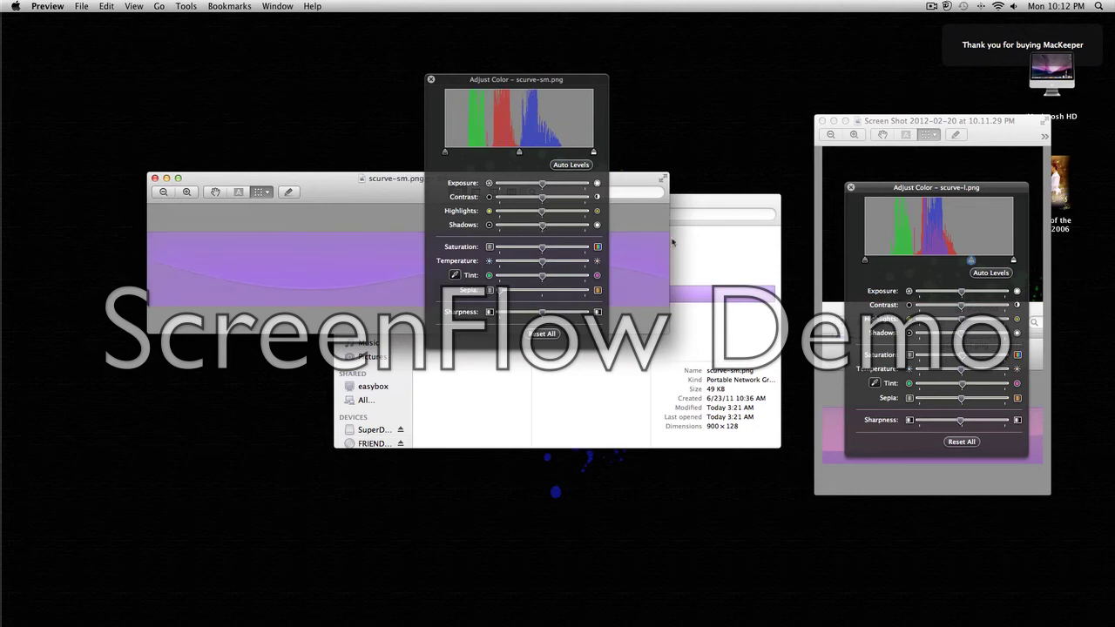
{"action": "left_click_drag", "start_coordinate": [501, 290], "coordinate": [542, 290]}
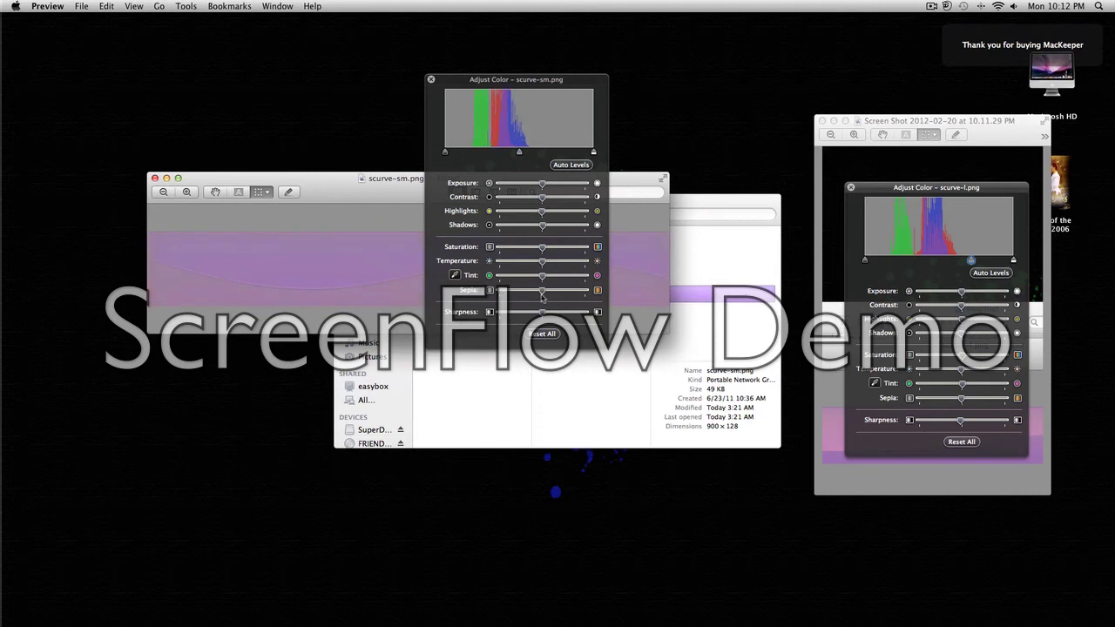
{"action": "left_click", "coordinate": [430, 80]}
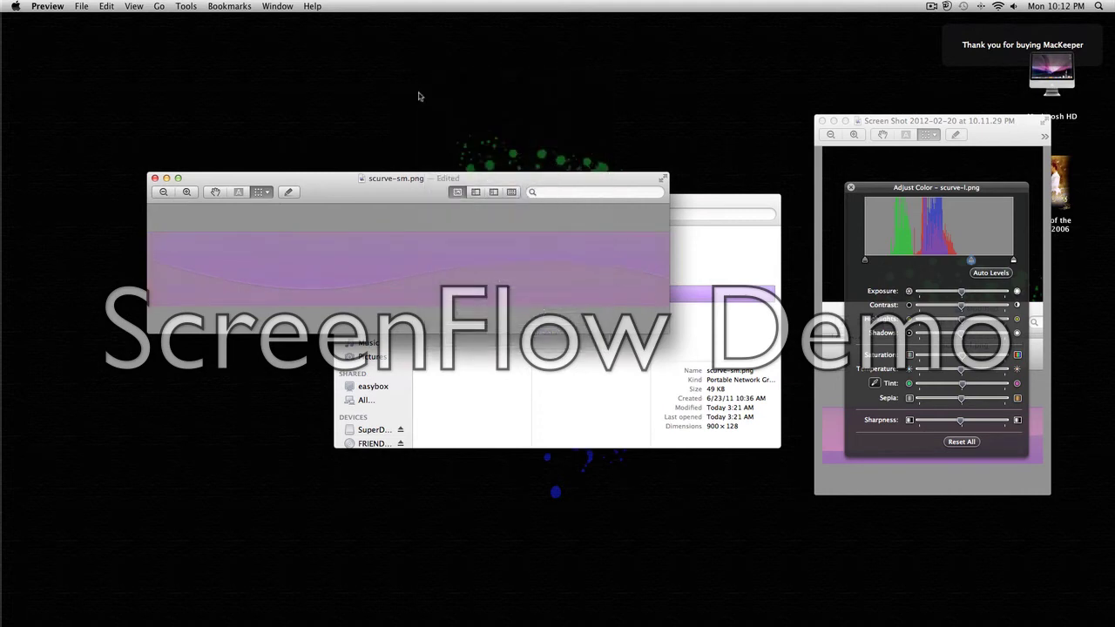
Step: Close the edited scurve-sm.png and open scurve-xl.png from the Modified folder
{"action": "left_click", "coordinate": [154, 179]}
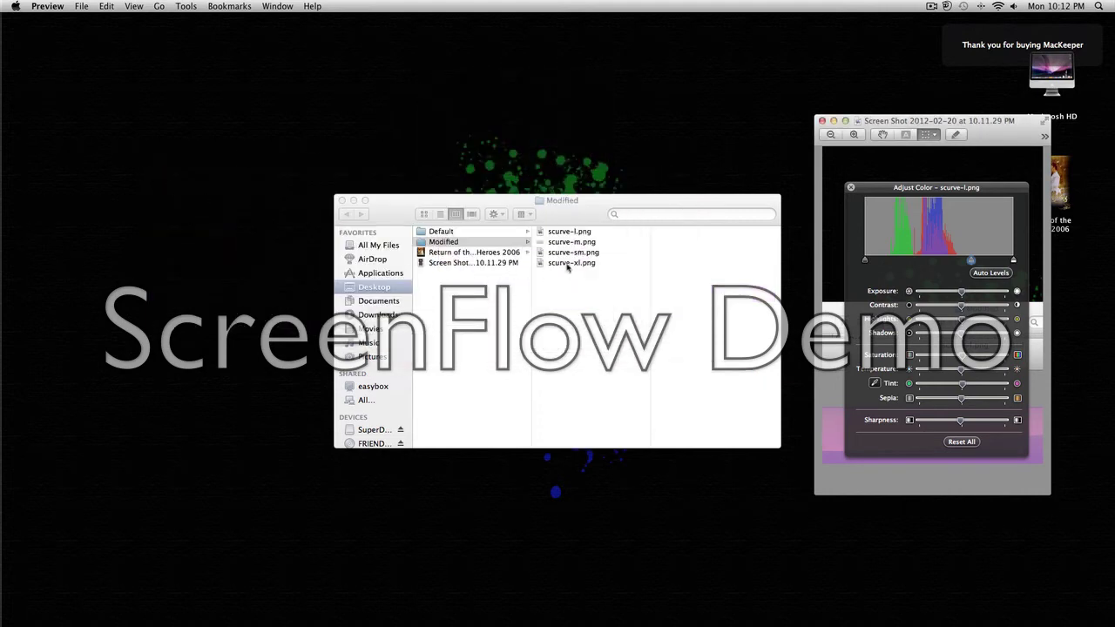
{"action": "left_click", "coordinate": [571, 269]}
{"action": "double_click", "coordinate": [571, 263]}
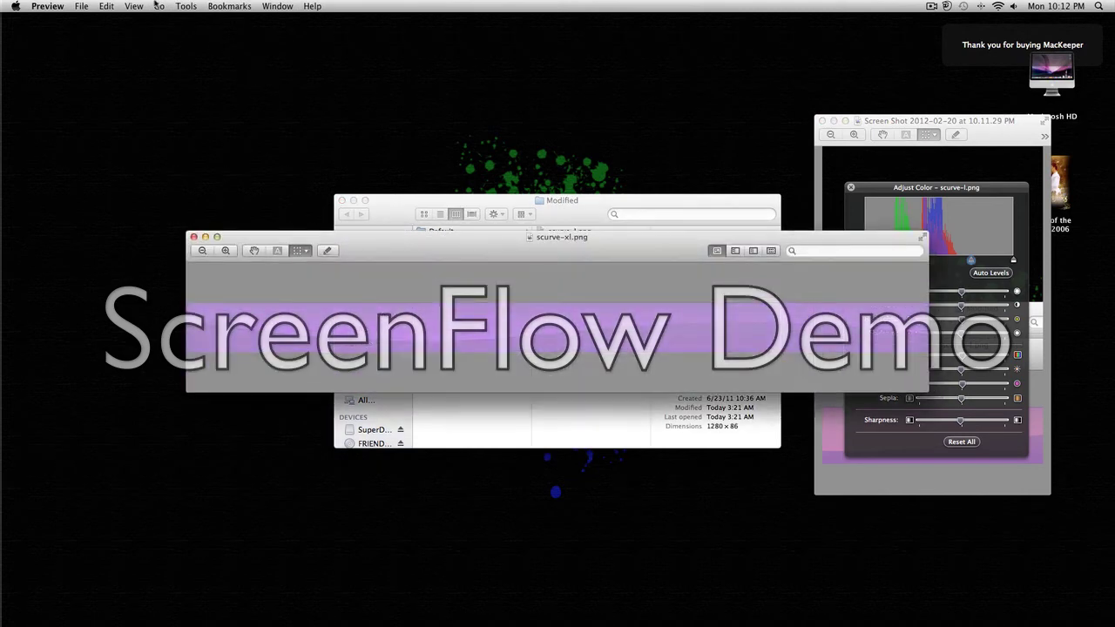
Step: Center scurve-xl.png's Shadows and Sepia sliders in Adjust Color, then close the image
{"action": "left_click", "coordinate": [184, 6]}
{"action": "left_click", "coordinate": [210, 52]}
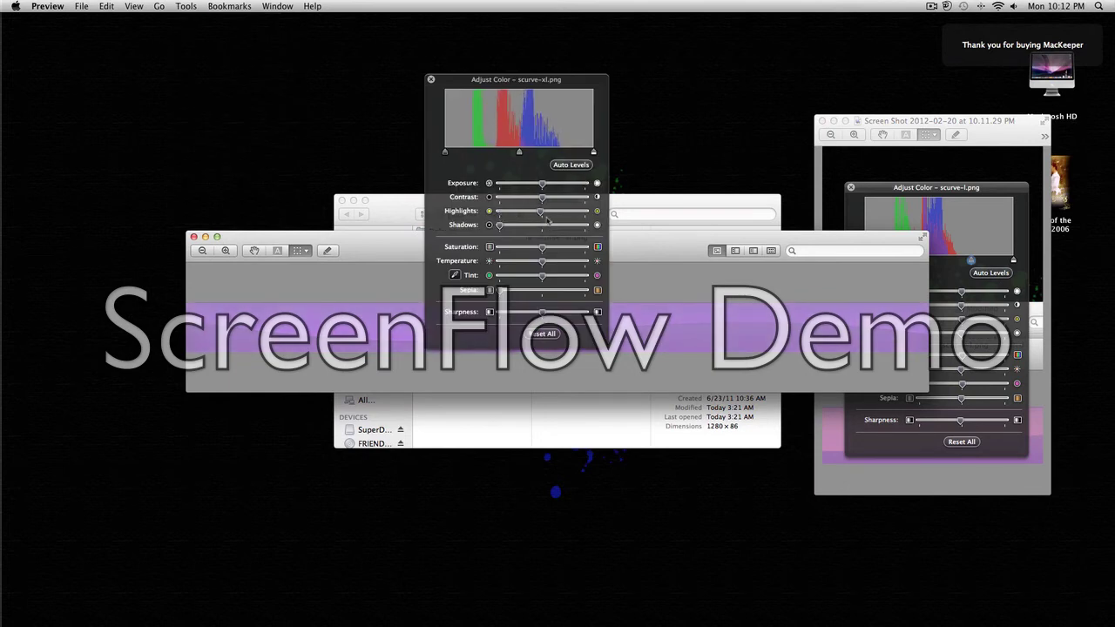
{"action": "double_click", "coordinate": [499, 225]}
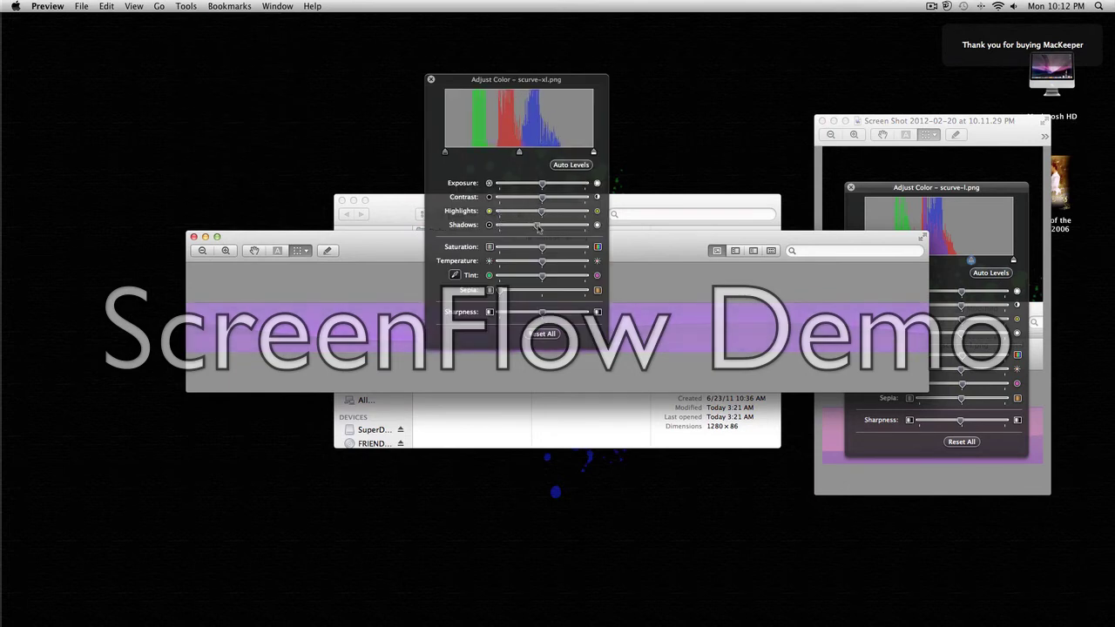
{"action": "double_click", "coordinate": [502, 291]}
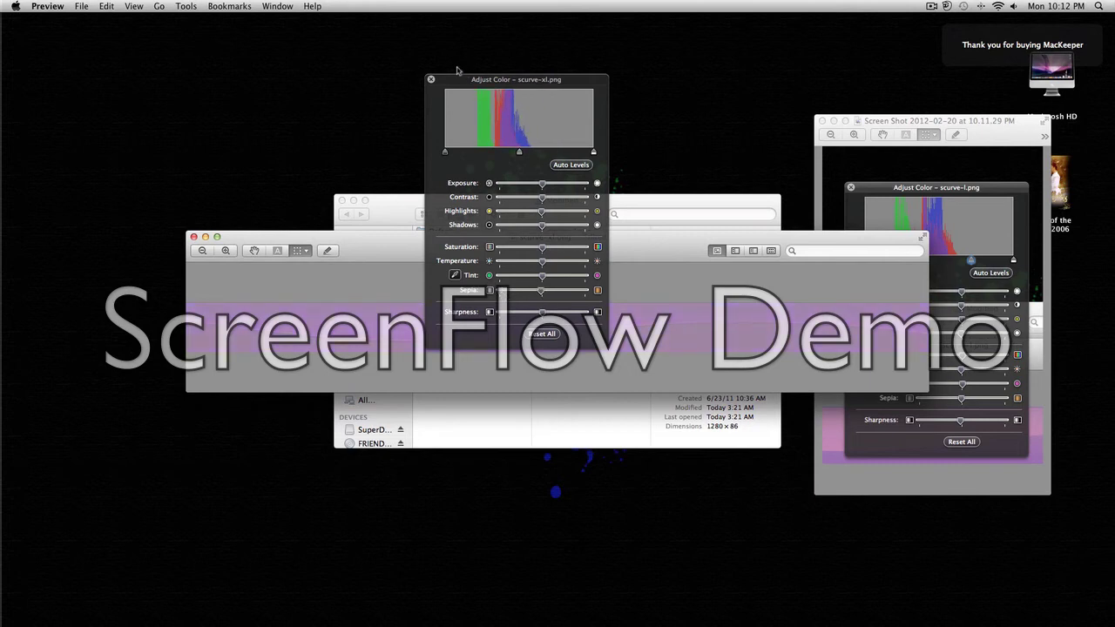
{"action": "left_click", "coordinate": [430, 79]}
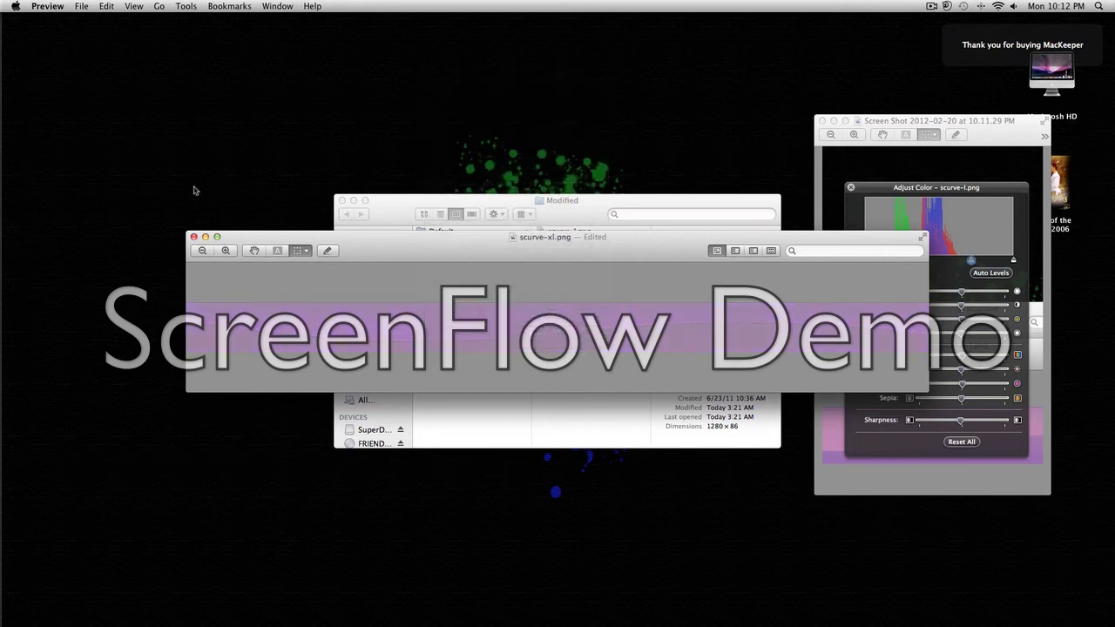
{"action": "left_click", "coordinate": [195, 237]}
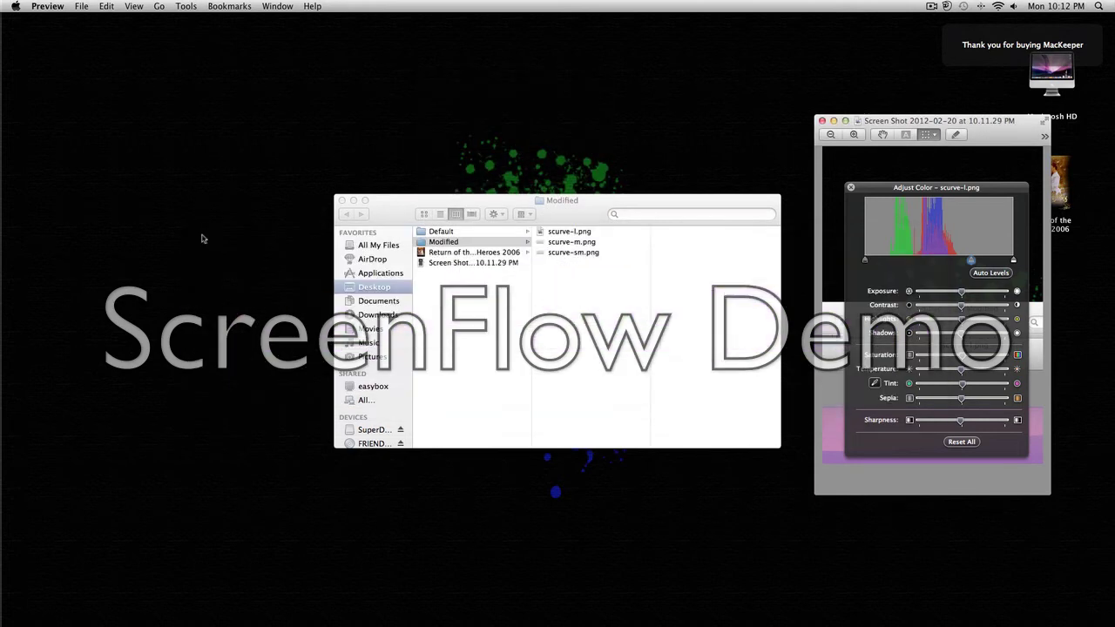
Step: Check the details of scurve-l, scurve-m and scurve-sm in the Modified folder
{"action": "left_click", "coordinate": [572, 233]}
{"action": "left_click", "coordinate": [573, 242]}
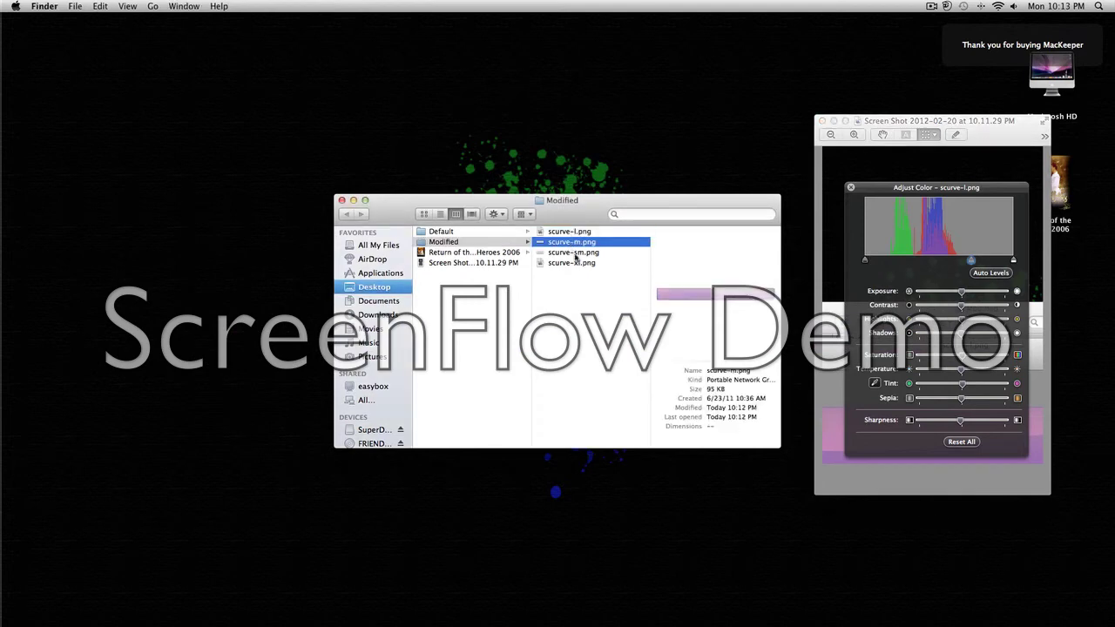
{"action": "left_click", "coordinate": [576, 262]}
{"action": "left_click", "coordinate": [570, 233]}
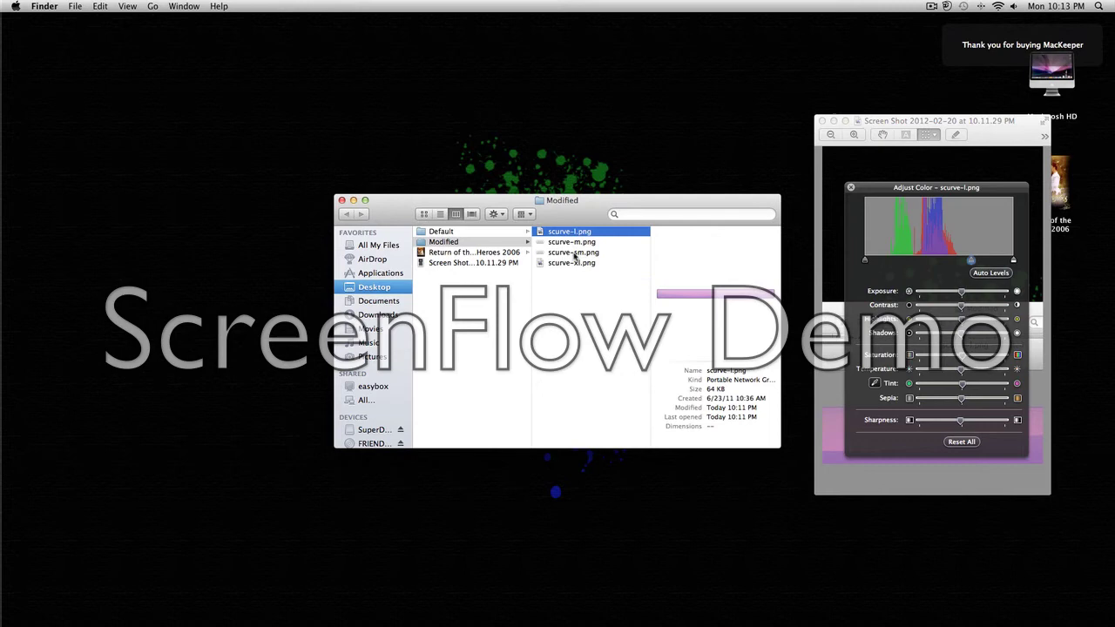
{"action": "left_click", "coordinate": [574, 254]}
Step: Close the colour-settings screenshot window and the Modified folder window
{"action": "left_click", "coordinate": [852, 187]}
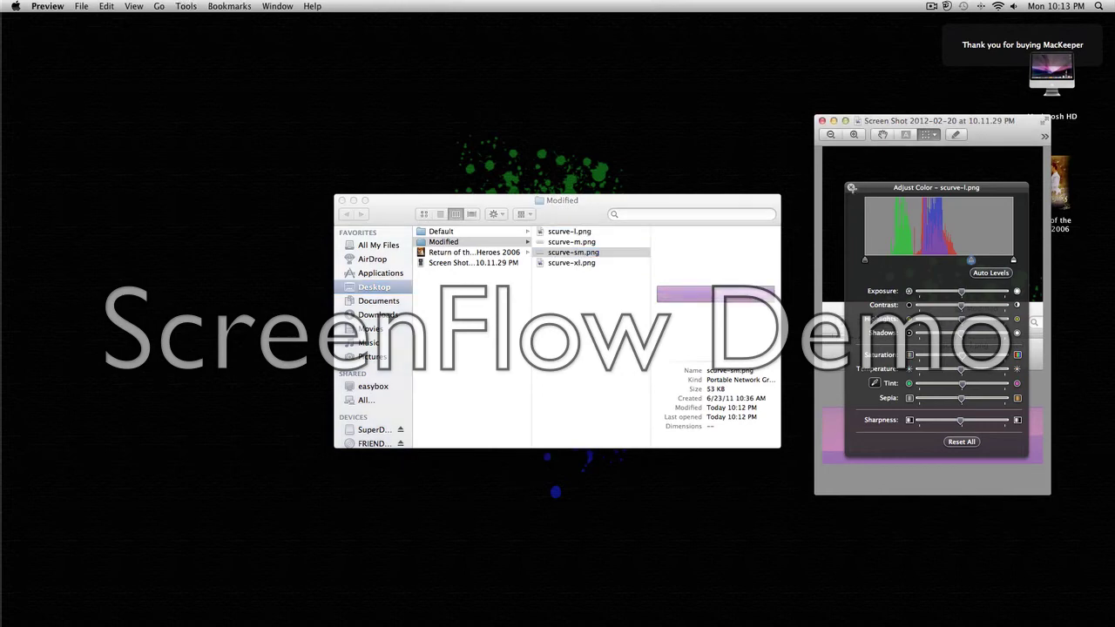
{"action": "left_click", "coordinate": [821, 121]}
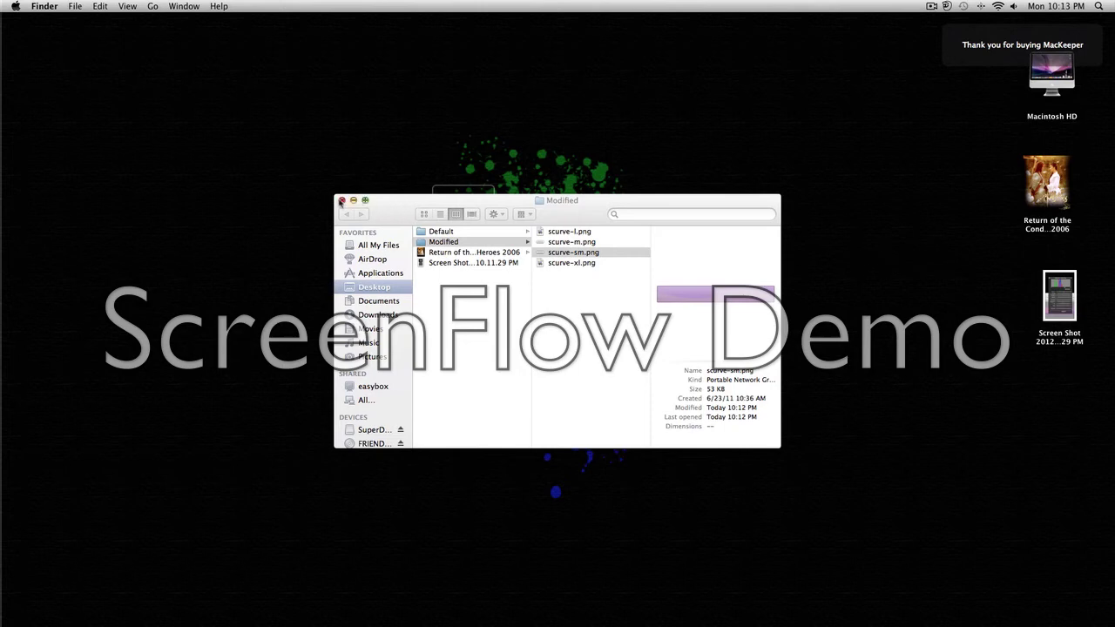
{"action": "left_click", "coordinate": [341, 202]}
Step: Copy and paste the Modified folder on the desktop, creating Modified 2
{"action": "right_click", "coordinate": [640, 266]}
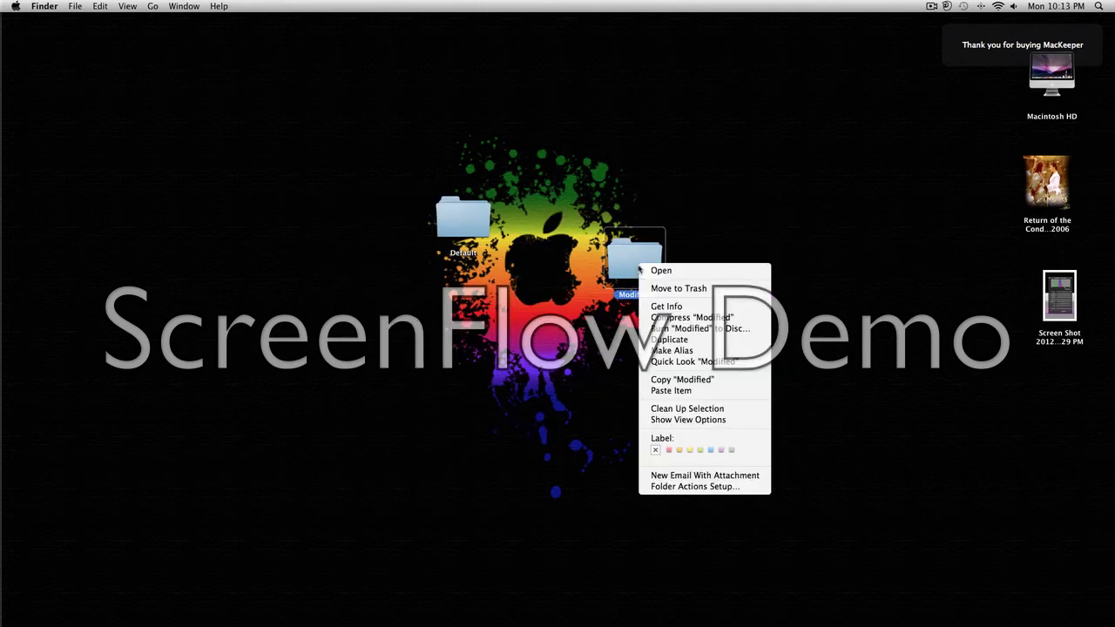
{"action": "left_click", "coordinate": [701, 384]}
{"action": "right_click", "coordinate": [640, 369]}
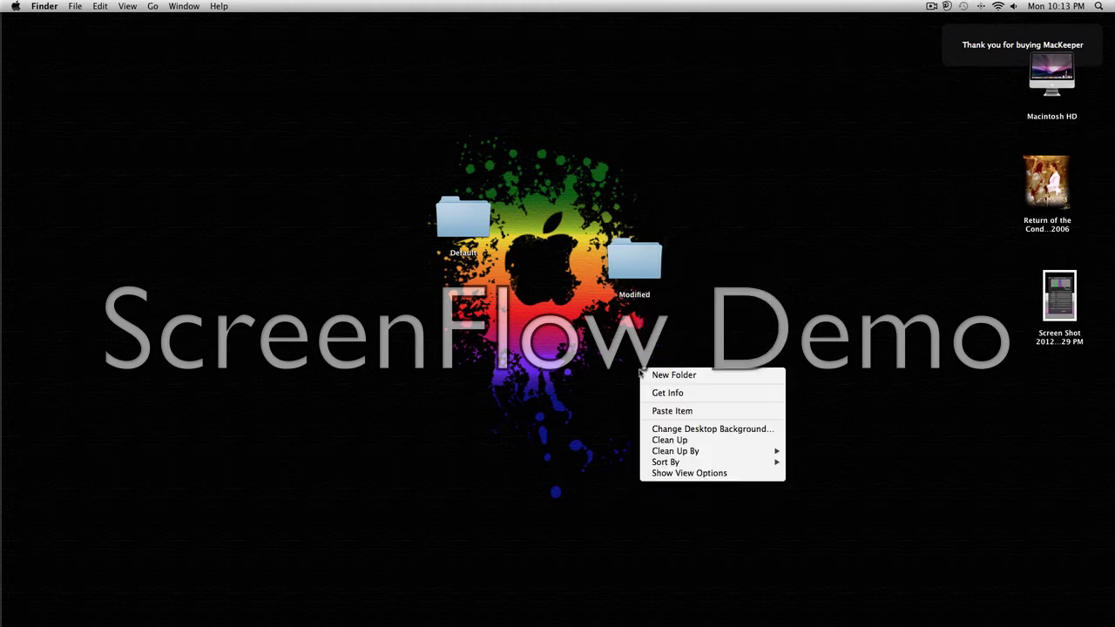
{"action": "left_click", "coordinate": [688, 411]}
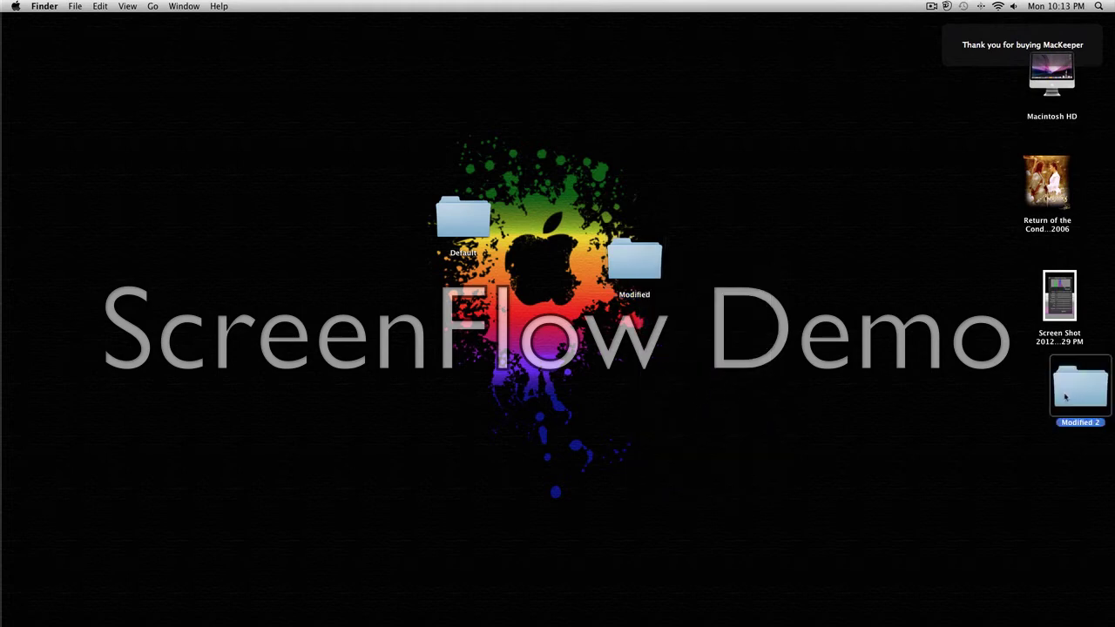
{"action": "left_click_drag", "start_coordinate": [1066, 410], "coordinate": [640, 411]}
Step: Rename the Modified 2 folder to 'Files to Use'
{"action": "left_click", "coordinate": [652, 424]}
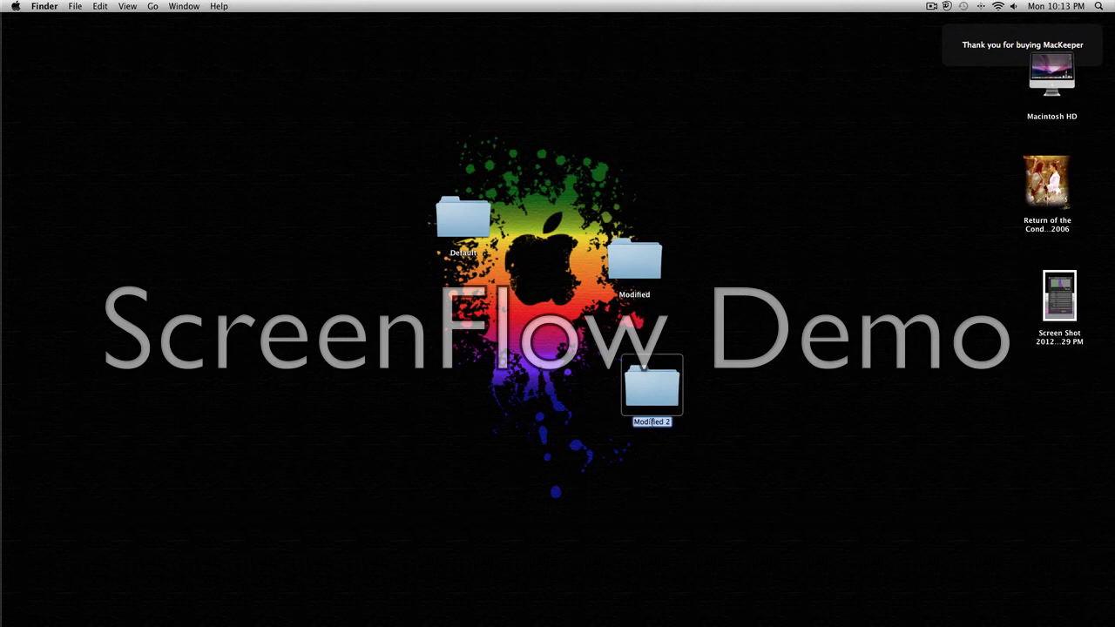
{"action": "type", "text": "Files to Use"}
{"action": "left_click", "coordinate": [701, 429]}
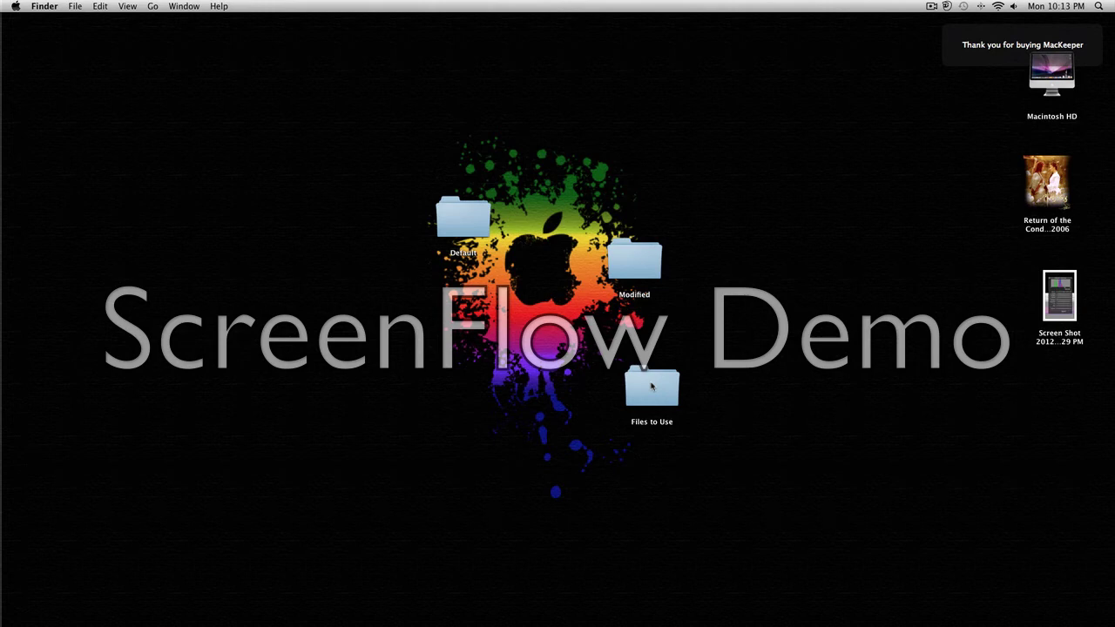
{"action": "mouse_move", "coordinate": [958, 608]}
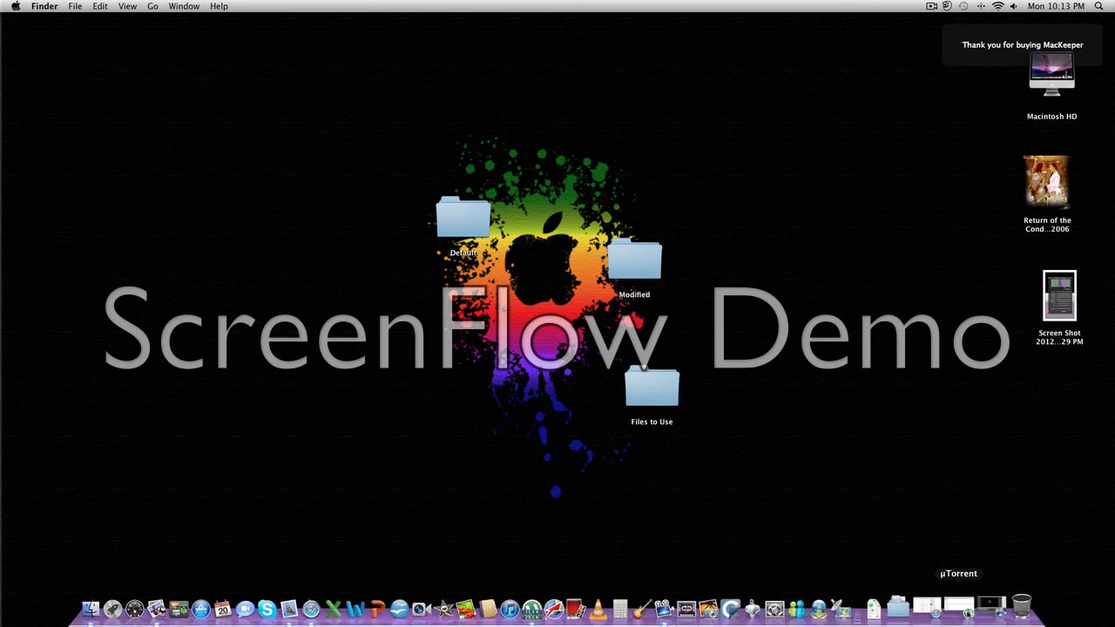
Step: Open Macintosh HD and browse to System › Library › CoreServices
{"action": "left_click", "coordinate": [1047, 74]}
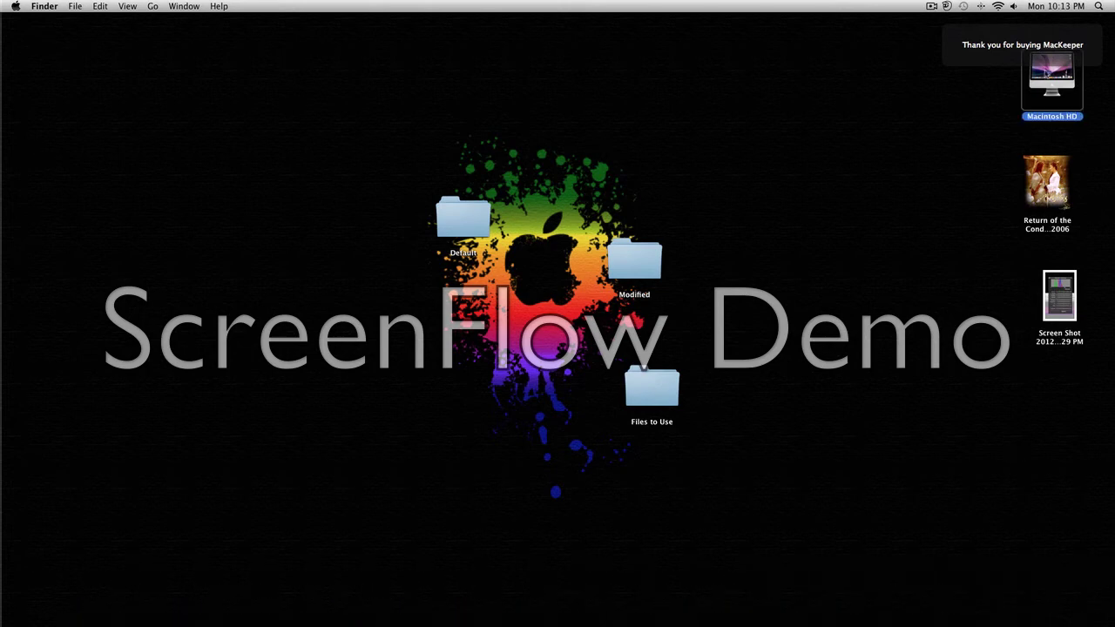
{"action": "double_click", "coordinate": [1047, 75]}
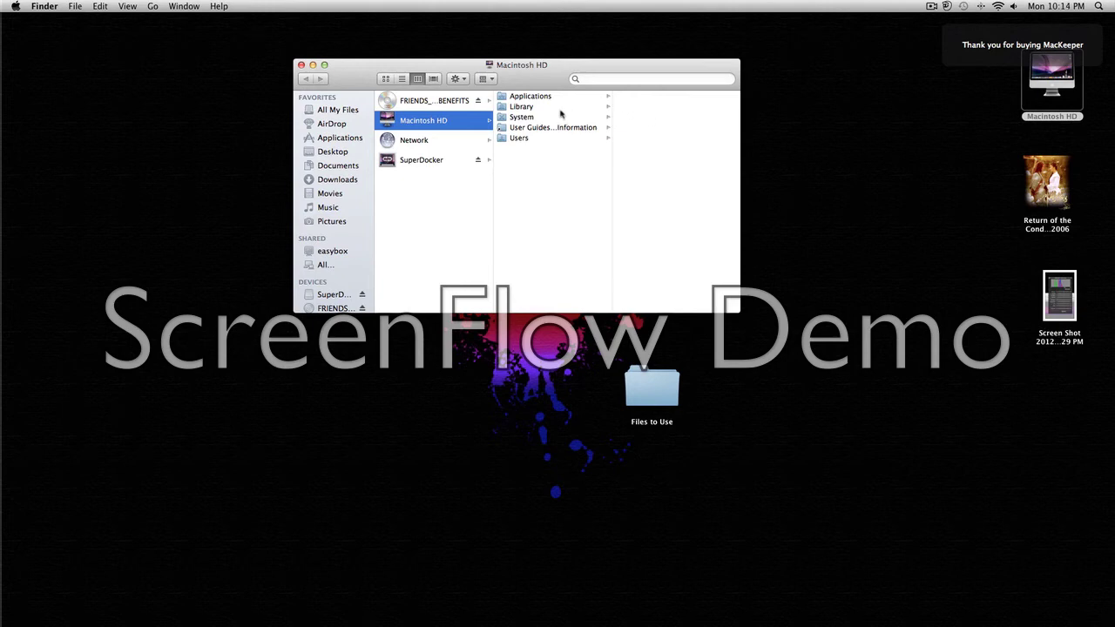
{"action": "left_click", "coordinate": [523, 119]}
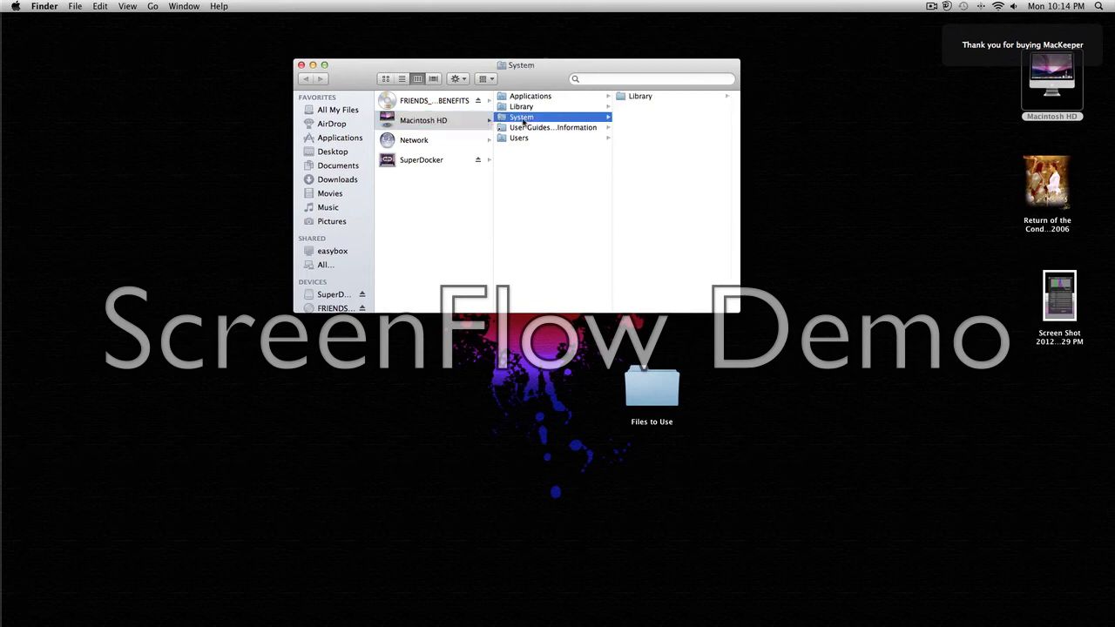
{"action": "left_click", "coordinate": [639, 99]}
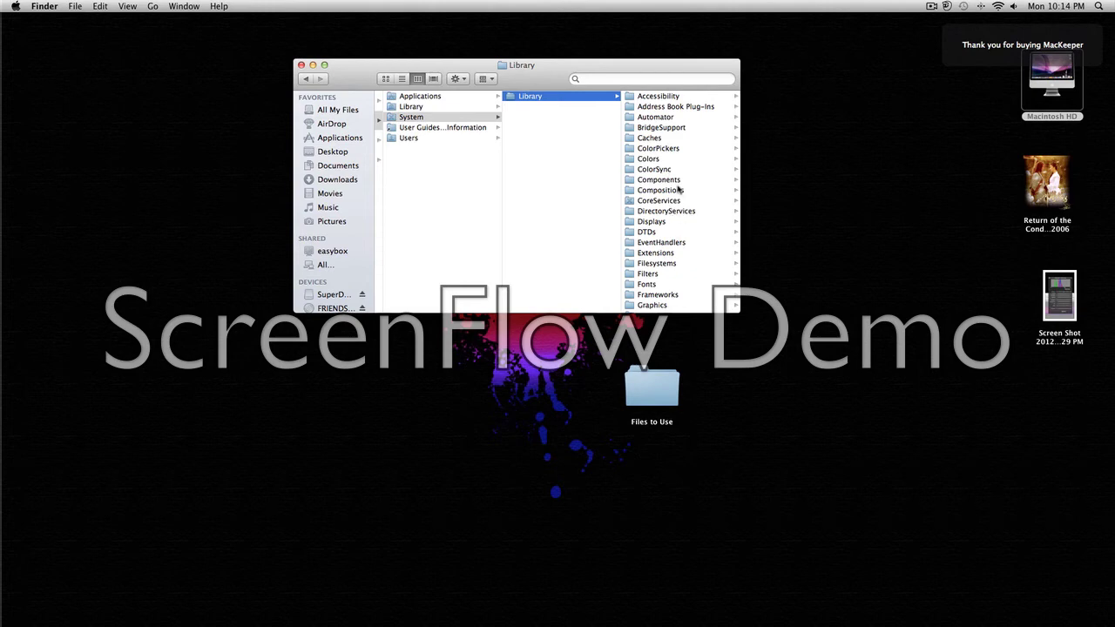
{"action": "left_click", "coordinate": [675, 202]}
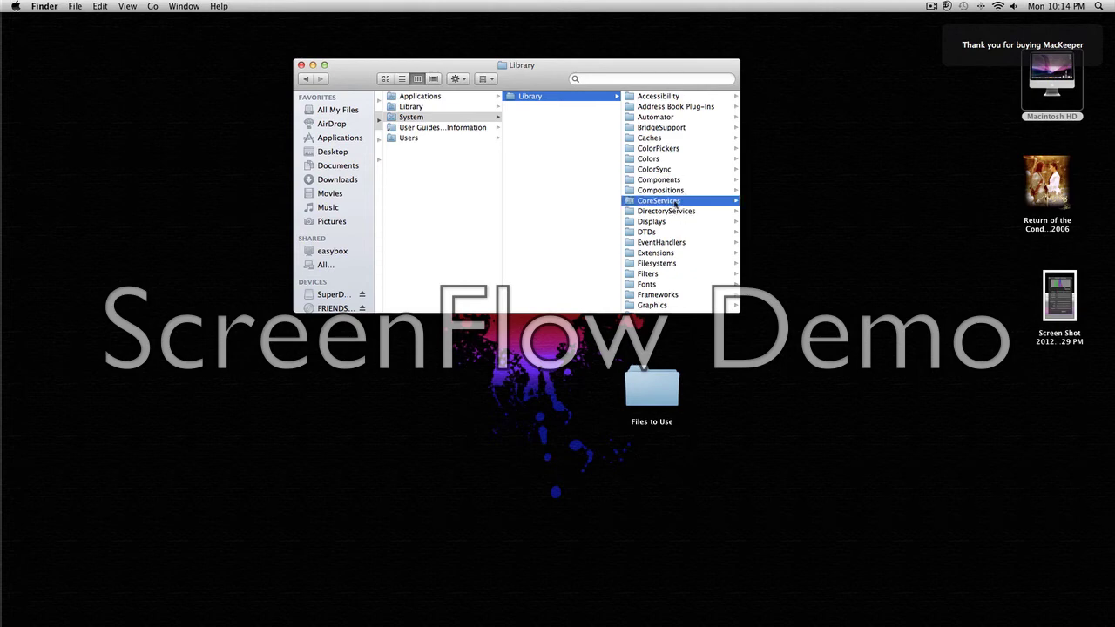
Step: Scroll to the Dock application, select it and bring up its context menu
{"action": "scroll", "coordinate": [669, 176], "scroll_direction": "down", "scroll_amount": 3}
{"action": "scroll", "coordinate": [669, 177], "scroll_direction": "down", "scroll_amount": 3}
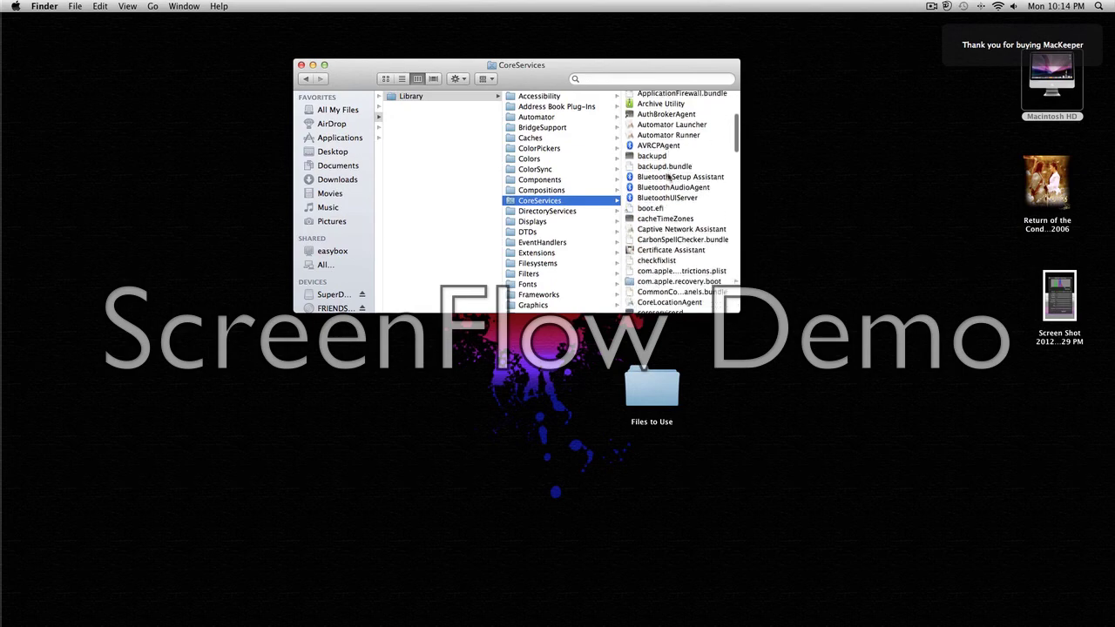
{"action": "scroll", "coordinate": [668, 177], "scroll_direction": "down", "scroll_amount": 5}
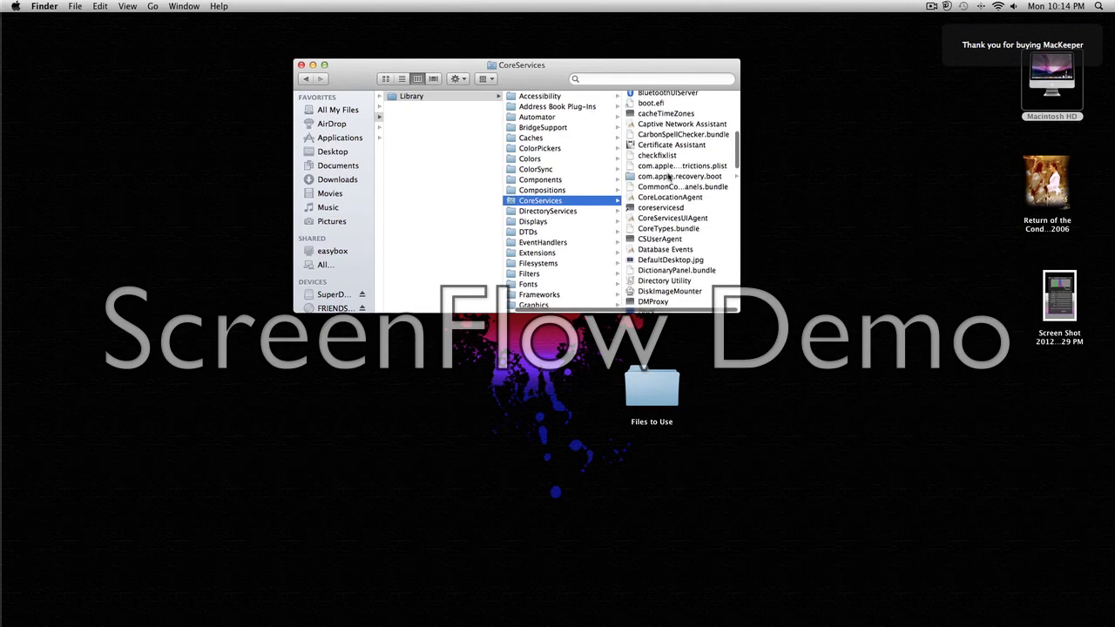
{"action": "scroll", "coordinate": [667, 178], "scroll_direction": "down", "scroll_amount": 4}
{"action": "left_click", "coordinate": [647, 228]}
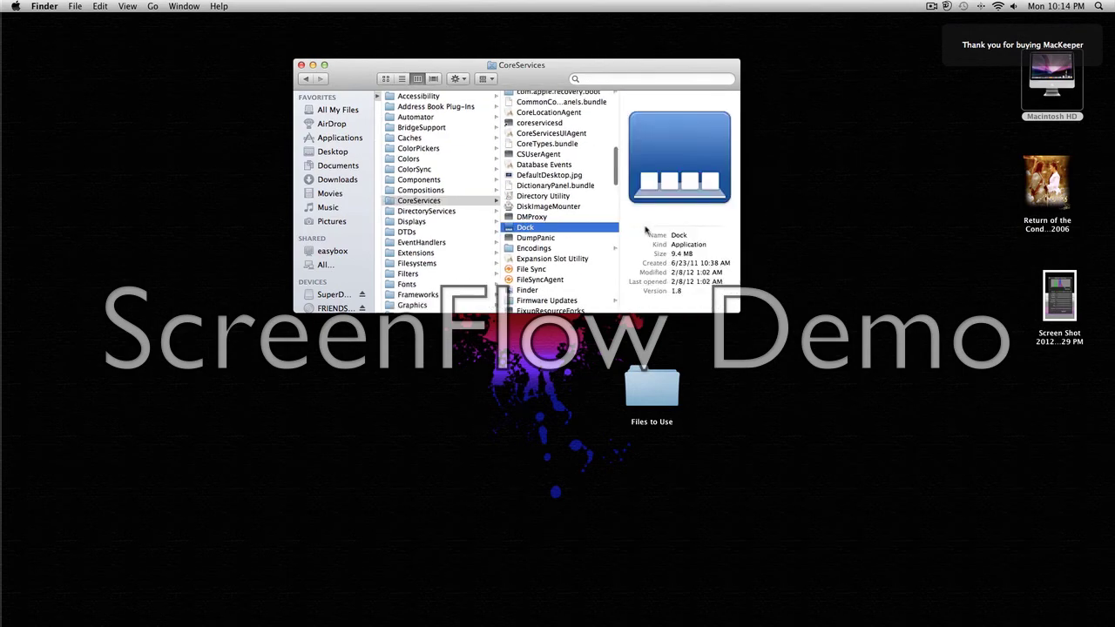
{"action": "right_click", "coordinate": [561, 228]}
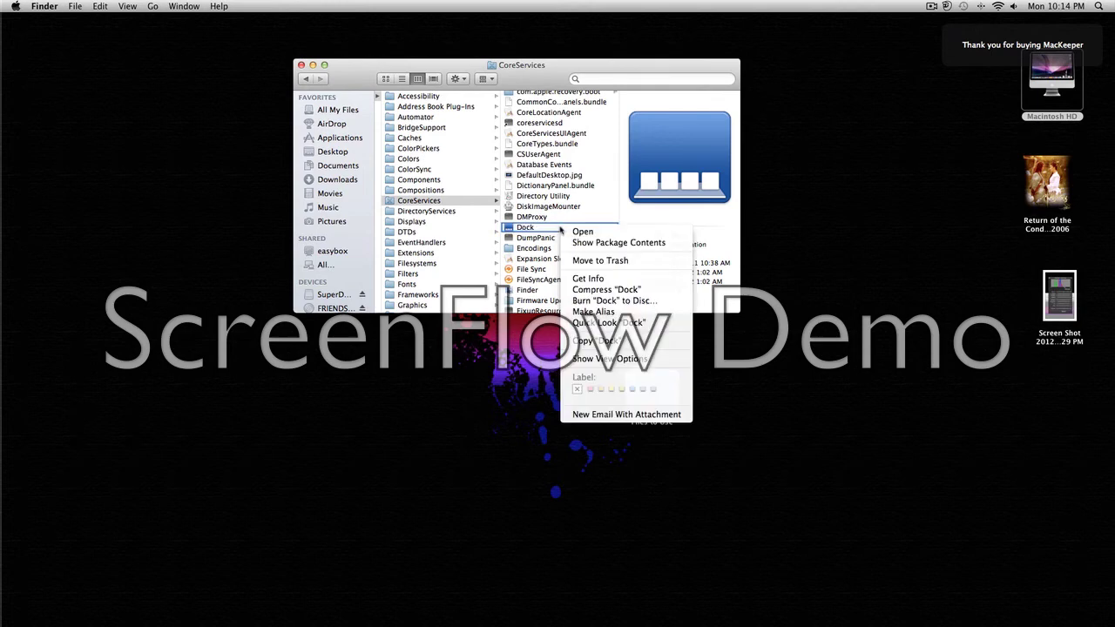
Step: Show the Dock package contents and open its Contents › Resources folder
{"action": "left_click", "coordinate": [588, 243]}
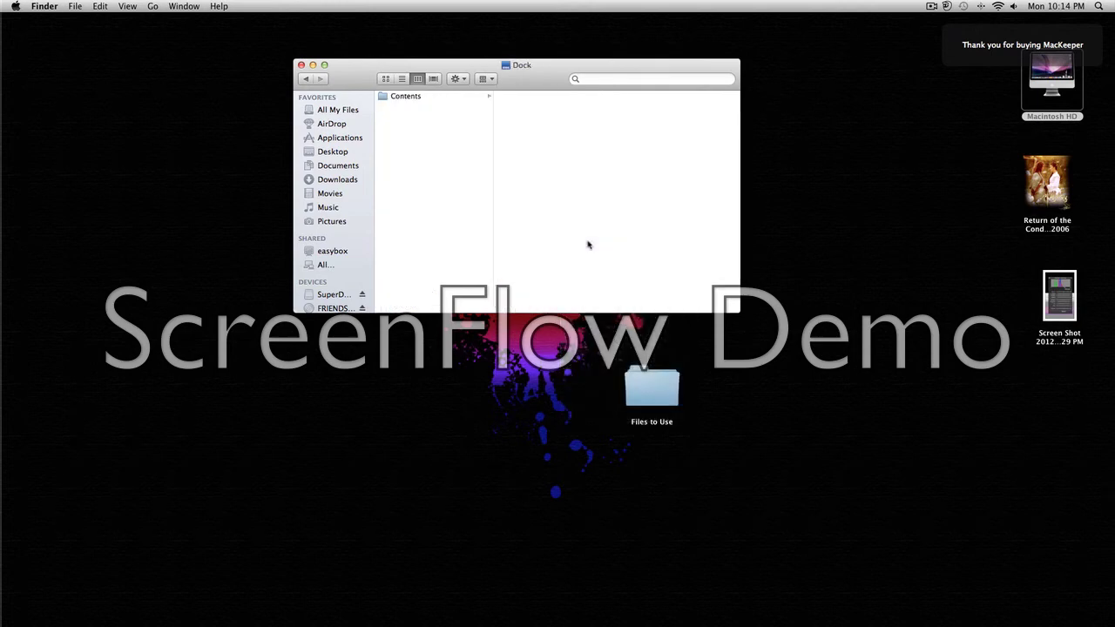
{"action": "left_click", "coordinate": [424, 98]}
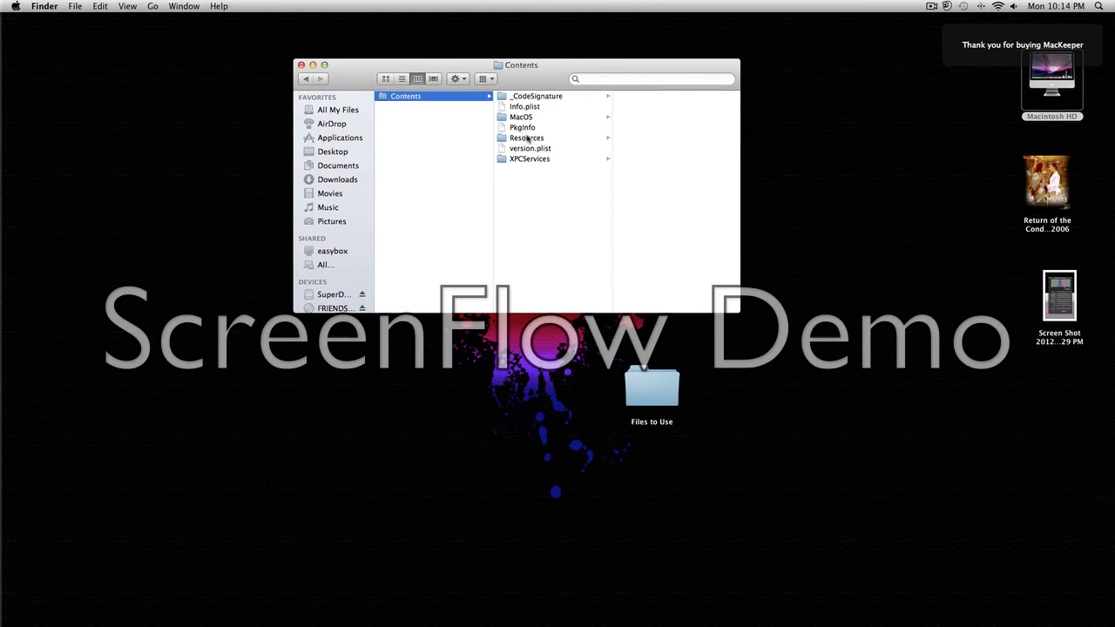
{"action": "left_click", "coordinate": [527, 139]}
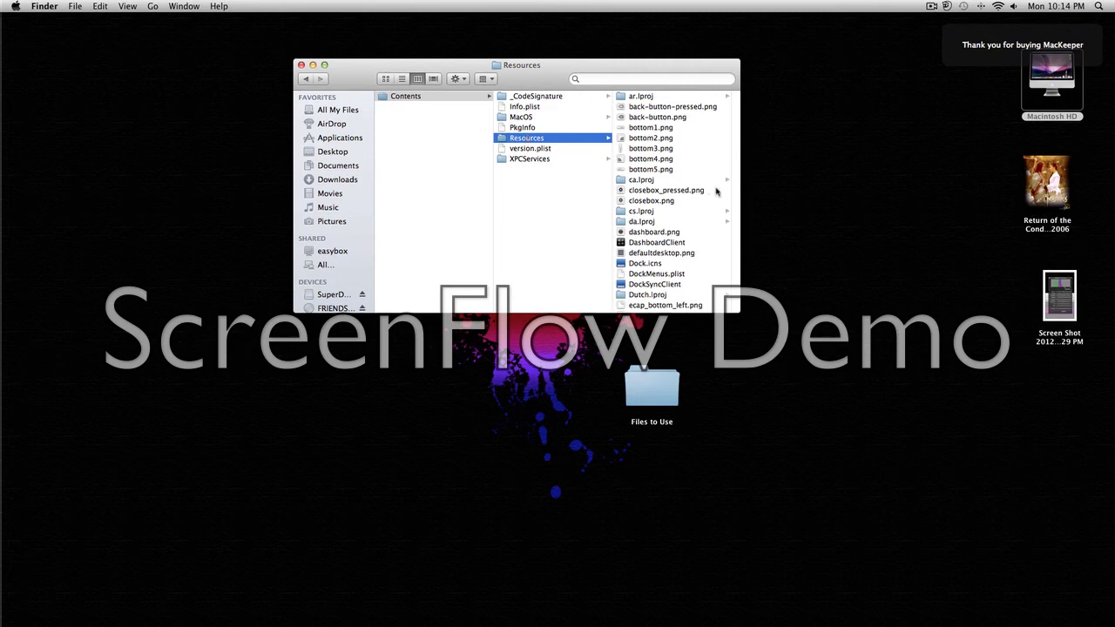
{"action": "scroll", "coordinate": [714, 192], "scroll_direction": "down", "scroll_amount": 5}
{"action": "scroll", "coordinate": [714, 192], "scroll_direction": "down", "scroll_amount": 5}
Step: Move and enlarge the Resources window, scroll to the scurve files and select scurve-l.png
{"action": "left_click_drag", "start_coordinate": [522, 73], "coordinate": [384, 65]}
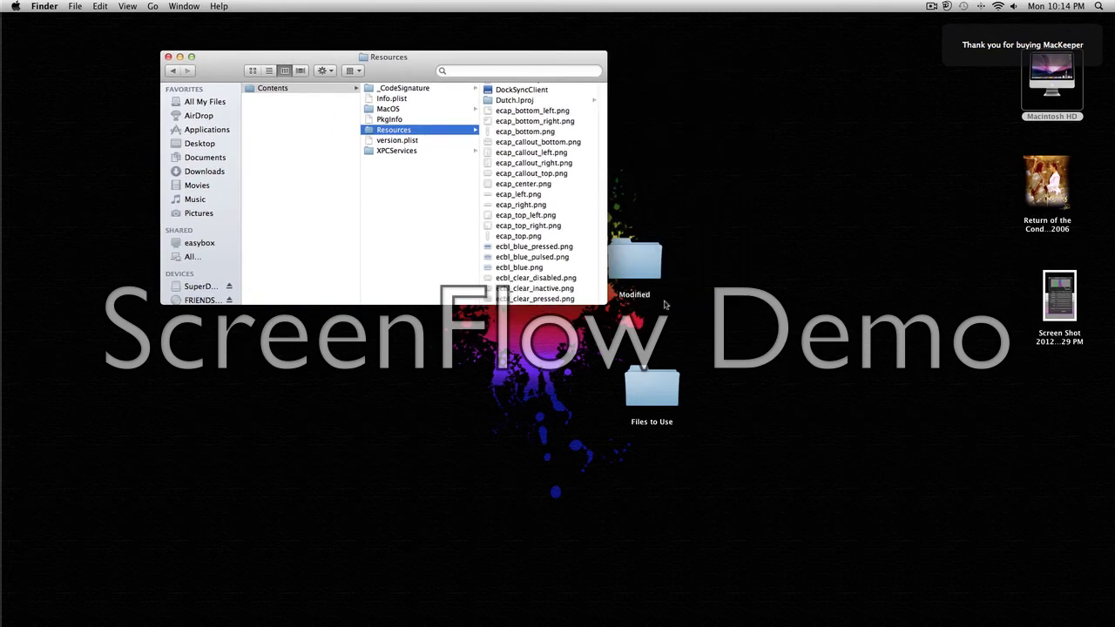
{"action": "left_click_drag", "start_coordinate": [622, 314], "coordinate": [767, 389]}
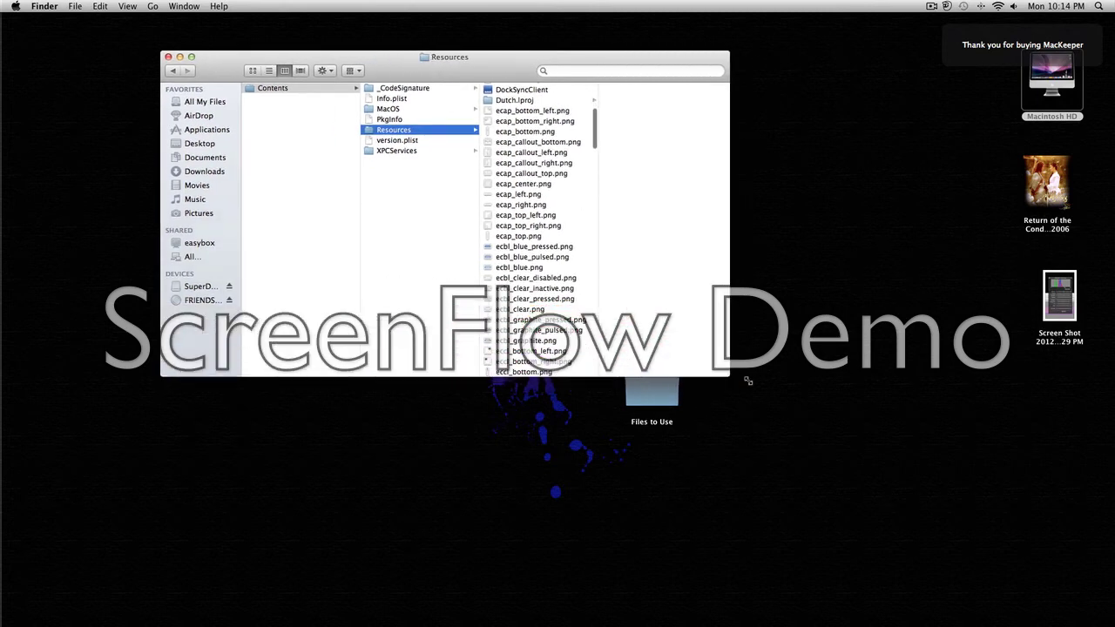
{"action": "scroll", "coordinate": [512, 277], "scroll_direction": "down", "scroll_amount": 3}
{"action": "scroll", "coordinate": [512, 272], "scroll_direction": "down", "scroll_amount": 3}
{"action": "scroll", "coordinate": [512, 272], "scroll_direction": "down", "scroll_amount": 3}
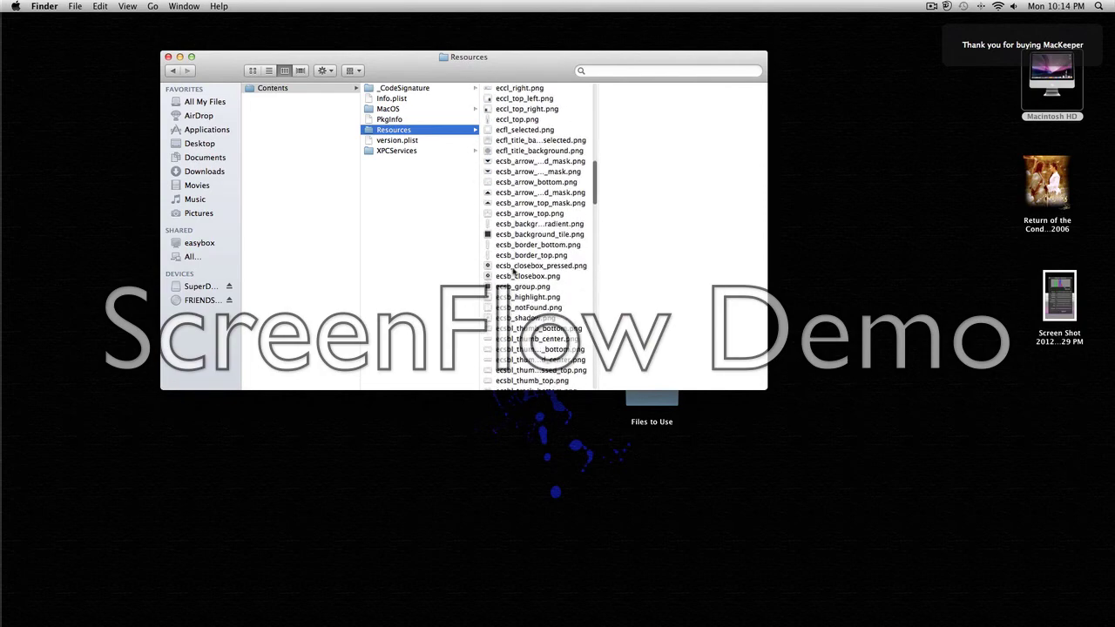
{"action": "scroll", "coordinate": [512, 272], "scroll_direction": "down", "scroll_amount": 3}
{"action": "scroll", "coordinate": [512, 272], "scroll_direction": "down", "scroll_amount": 3}
{"action": "scroll", "coordinate": [514, 272], "scroll_direction": "down", "scroll_amount": 3}
{"action": "scroll", "coordinate": [514, 272], "scroll_direction": "down", "scroll_amount": 3}
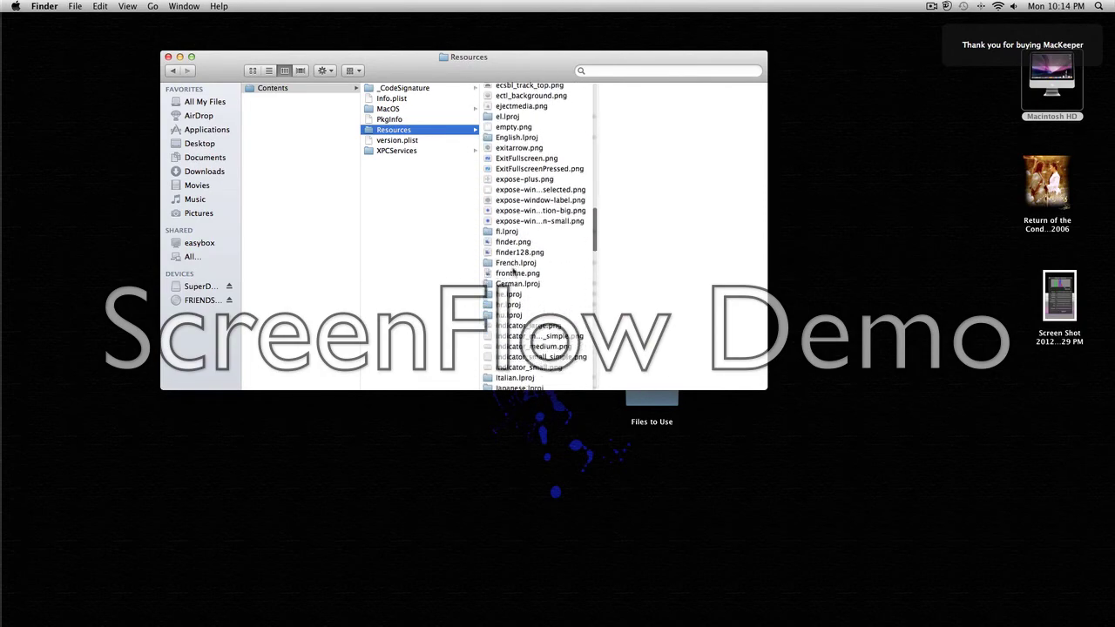
{"action": "scroll", "coordinate": [514, 272], "scroll_direction": "down", "scroll_amount": 3}
{"action": "scroll", "coordinate": [514, 272], "scroll_direction": "down", "scroll_amount": 3}
{"action": "scroll", "coordinate": [514, 271], "scroll_direction": "down", "scroll_amount": 3}
{"action": "scroll", "coordinate": [514, 271], "scroll_direction": "down", "scroll_amount": 2}
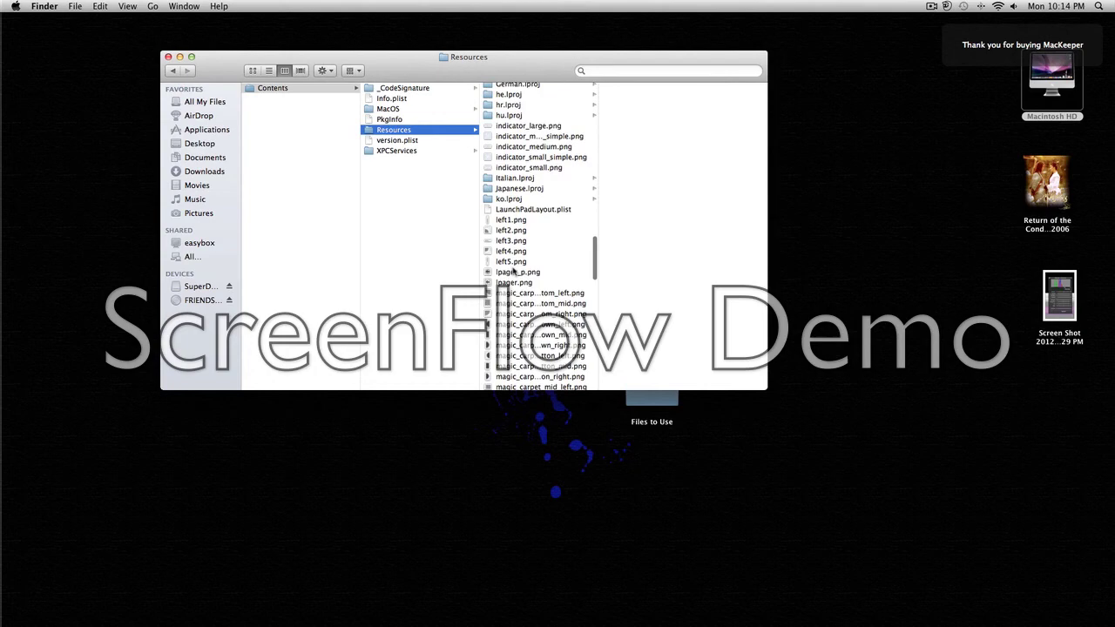
{"action": "scroll", "coordinate": [514, 272], "scroll_direction": "down", "scroll_amount": 5}
{"action": "scroll", "coordinate": [514, 272], "scroll_direction": "down", "scroll_amount": 5}
{"action": "scroll", "coordinate": [514, 272], "scroll_direction": "down", "scroll_amount": 5}
{"action": "scroll", "coordinate": [514, 272], "scroll_direction": "down", "scroll_amount": 5}
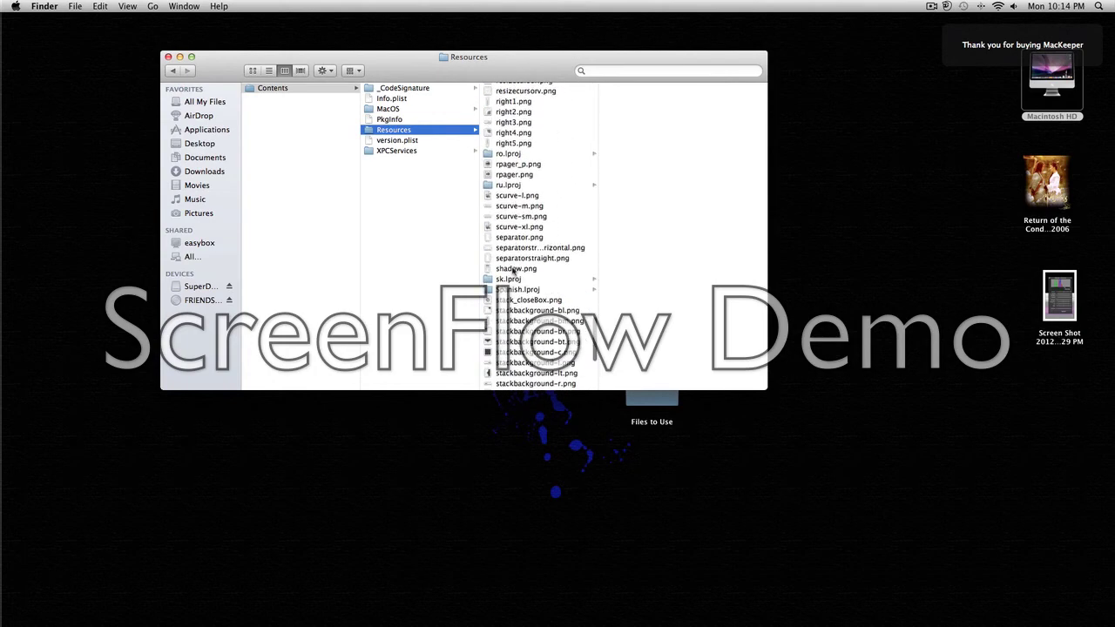
{"action": "scroll", "coordinate": [514, 272], "scroll_direction": "down", "scroll_amount": 5}
{"action": "scroll", "coordinate": [513, 272], "scroll_direction": "down", "scroll_amount": 3}
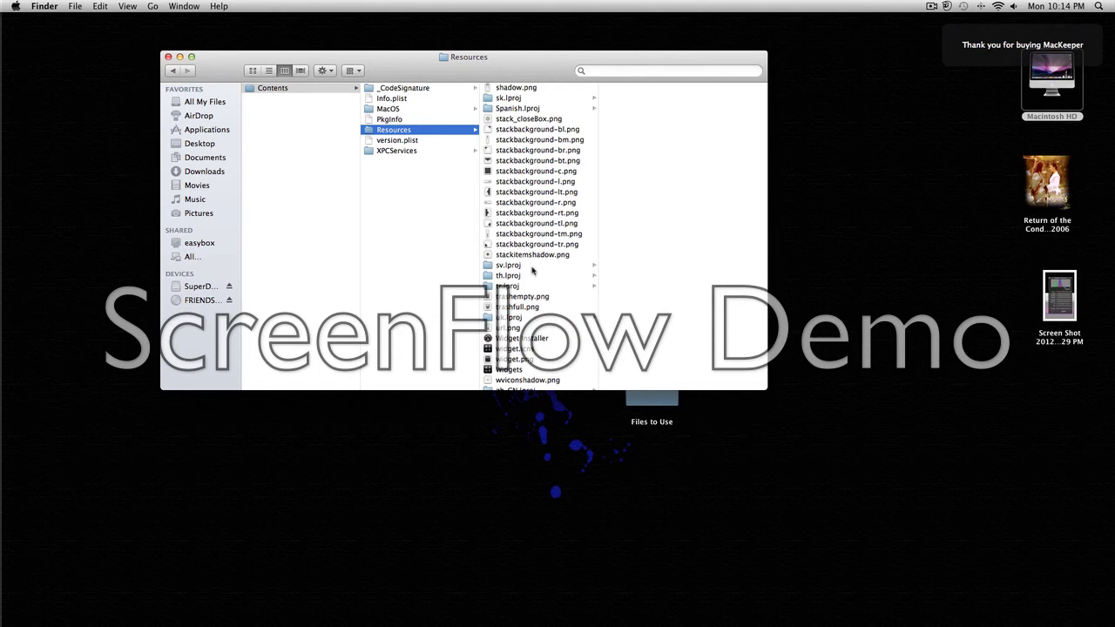
{"action": "scroll", "coordinate": [533, 271], "scroll_direction": "down", "scroll_amount": 2}
{"action": "scroll", "coordinate": [533, 271], "scroll_direction": "down", "scroll_amount": 2}
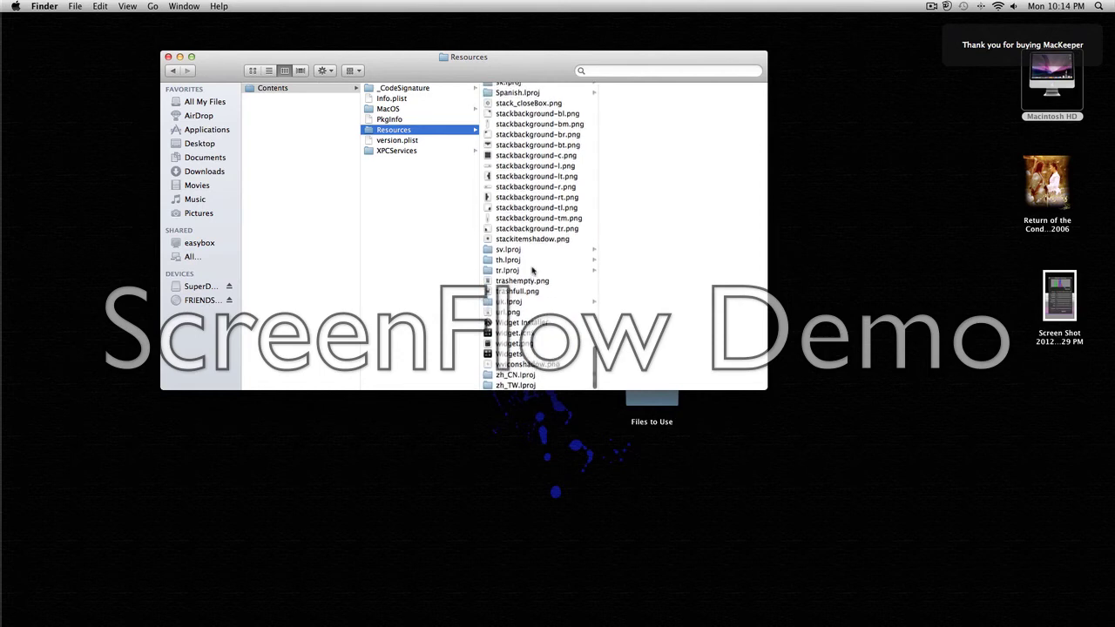
{"action": "scroll", "coordinate": [533, 271], "scroll_direction": "up", "scroll_amount": 3}
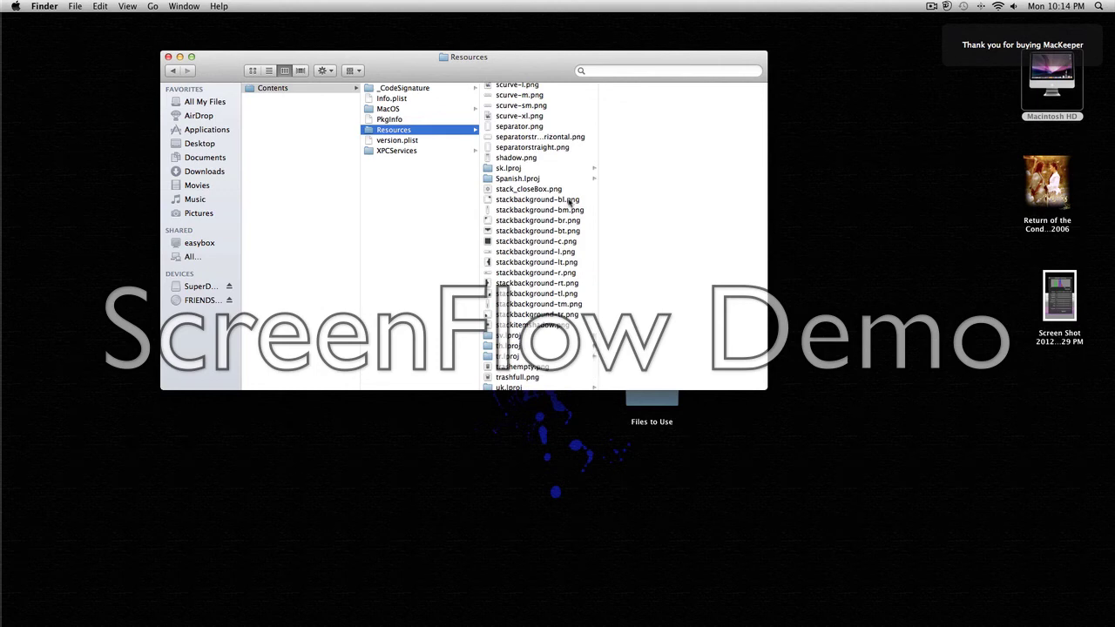
{"action": "scroll", "coordinate": [570, 202], "scroll_direction": "up", "scroll_amount": 3}
{"action": "left_click", "coordinate": [513, 141]}
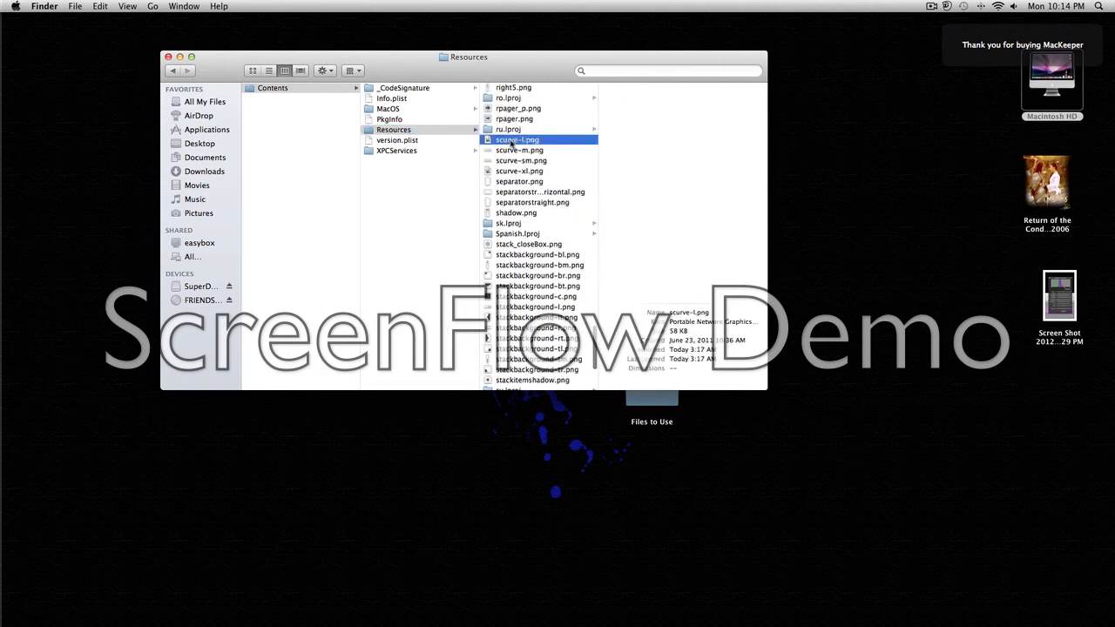
Step: Add scurve-m, scurve-sm and scurve-xl to the selection, leaving all four scurve files selected
{"action": "left_click", "coordinate": [517, 151], "text": "shift"}
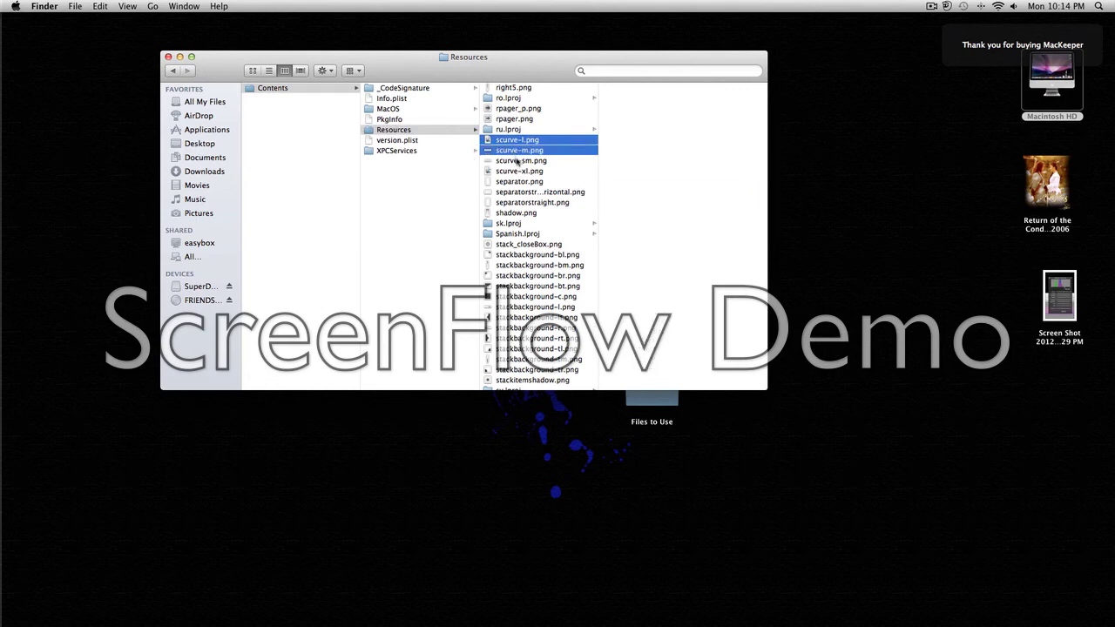
{"action": "left_click", "coordinate": [519, 161], "text": "shift"}
{"action": "left_click", "coordinate": [525, 172], "text": "shift"}
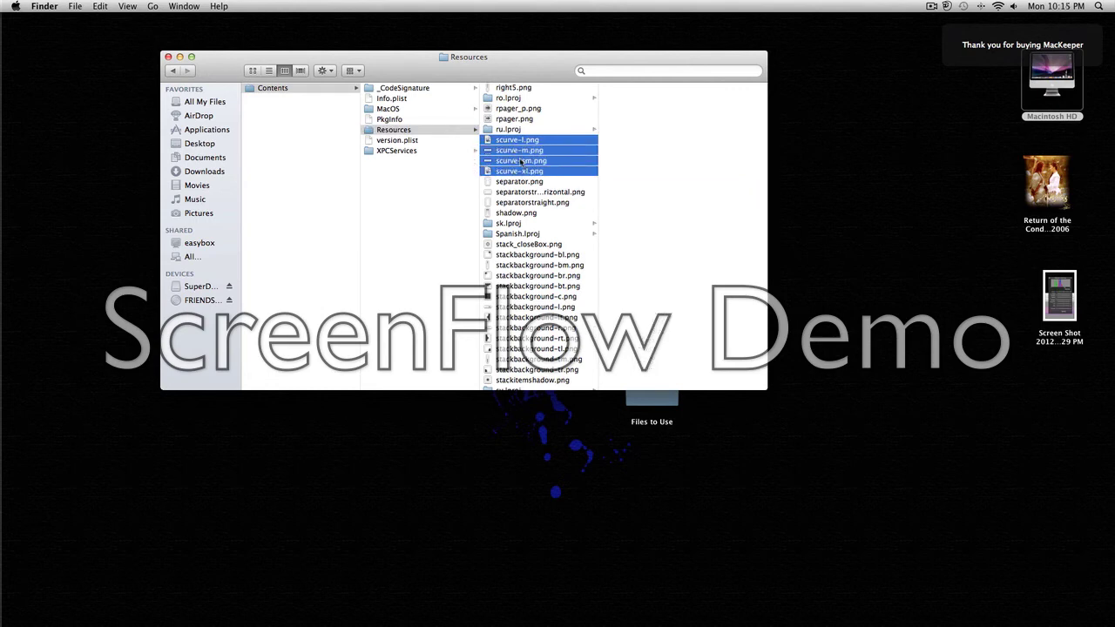
{"action": "right_click", "coordinate": [523, 161]}
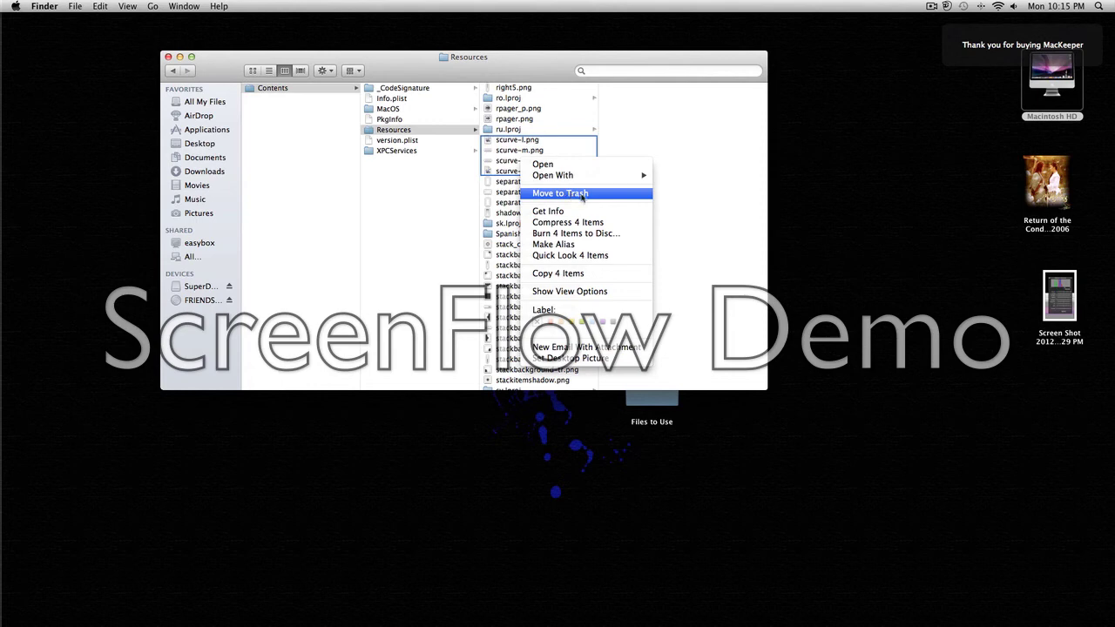
{"action": "left_click", "coordinate": [832, 216]}
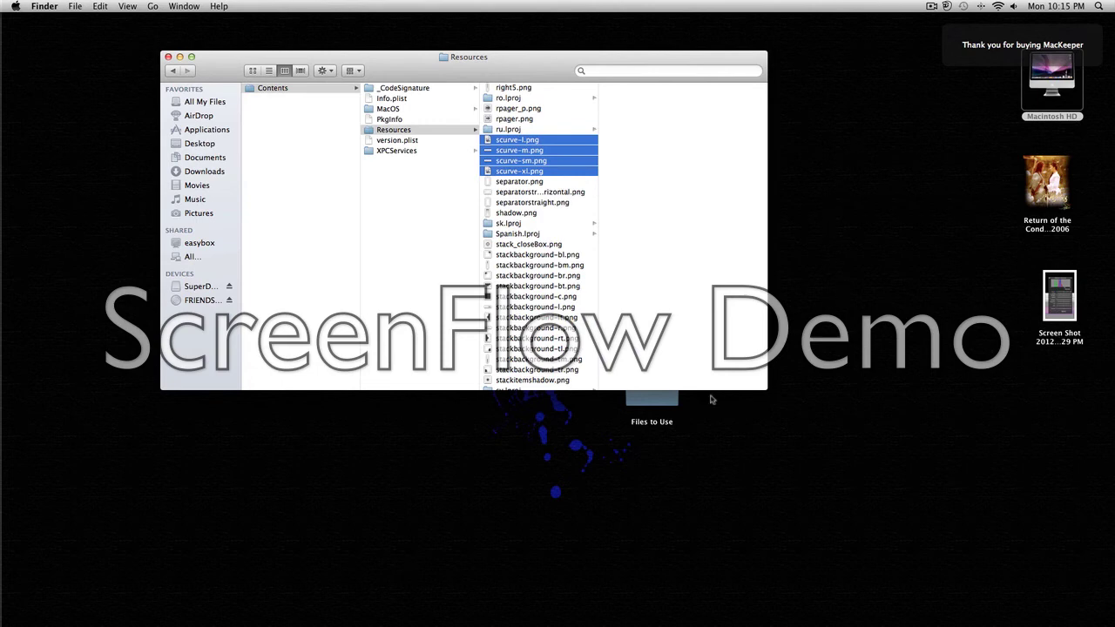
Step: Open the Files to Use folder in a window placed below Resources
{"action": "left_click_drag", "start_coordinate": [646, 403], "coordinate": [879, 424]}
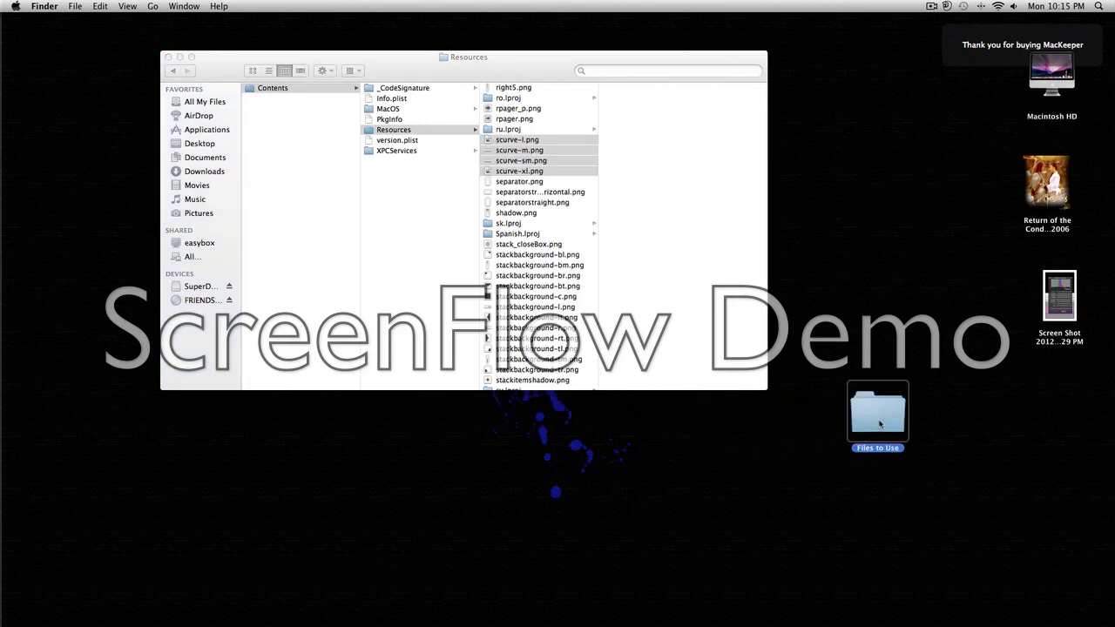
{"action": "double_click", "coordinate": [879, 424]}
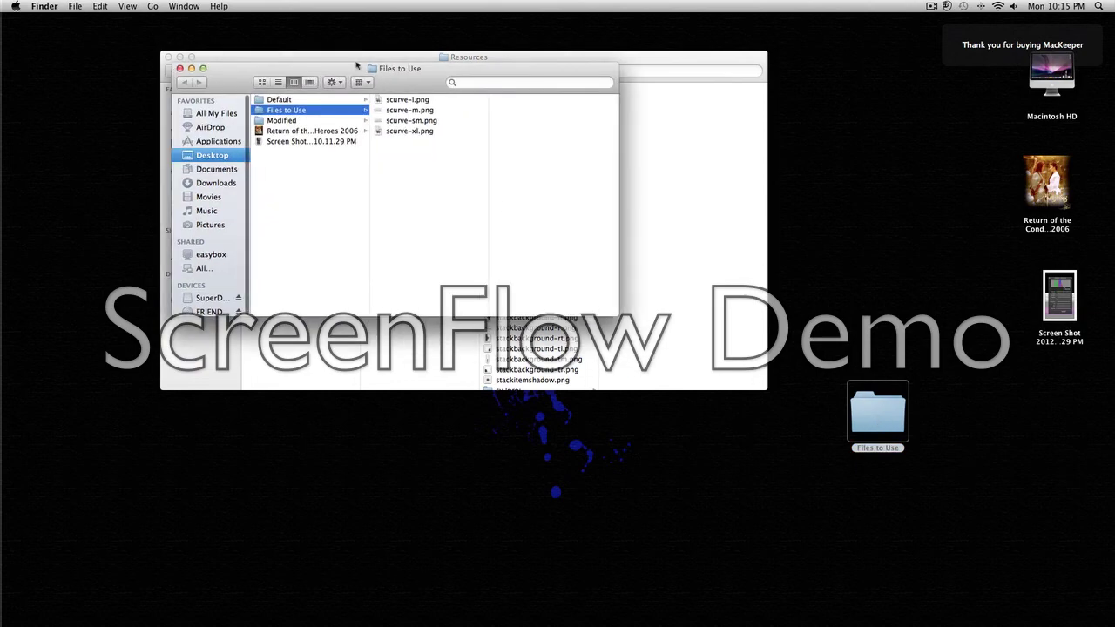
{"action": "mouse_move", "coordinate": [382, 57]}
{"action": "left_mouse_down"}
{"action": "mouse_move", "coordinate": [367, 415]}
{"action": "mouse_move", "coordinate": [380, 463]}
{"action": "left_mouse_up"}
Step: Drag the four edited scurve PNGs into Resources, then close the Files to Use window
{"action": "left_click", "coordinate": [385, 480]}
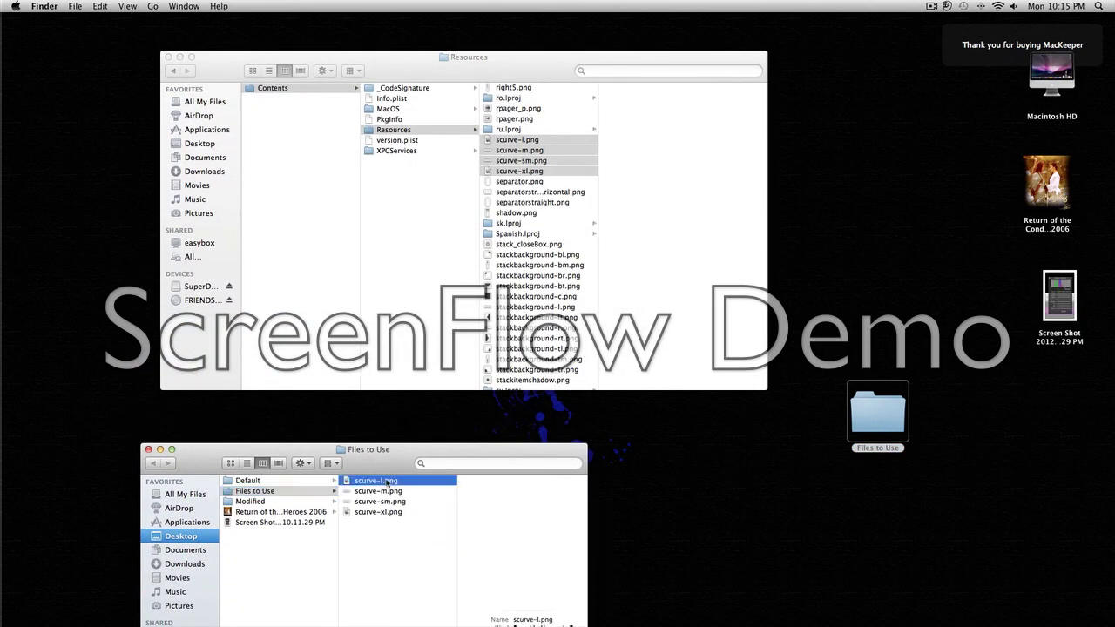
{"action": "left_click", "coordinate": [397, 512], "text": "shift"}
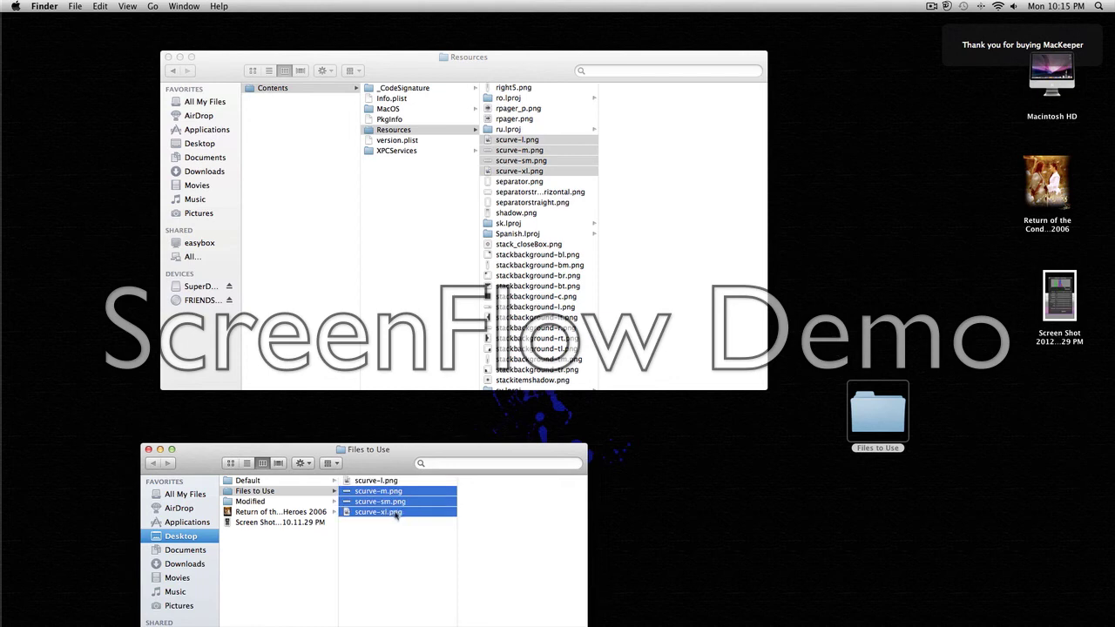
{"action": "mouse_move", "coordinate": [394, 503]}
{"action": "left_mouse_down"}
{"action": "mouse_move", "coordinate": [546, 159]}
{"action": "mouse_move", "coordinate": [411, 507]}
{"action": "left_mouse_up"}
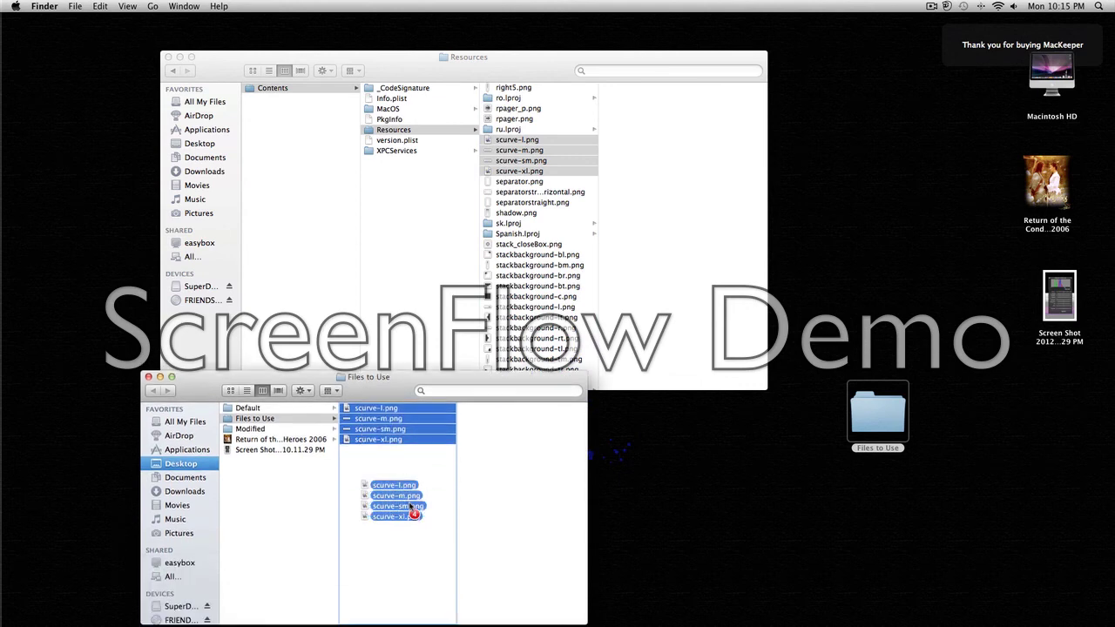
{"action": "mouse_move", "coordinate": [411, 506]}
{"action": "left_mouse_down"}
{"action": "mouse_move", "coordinate": [519, 348]}
{"action": "mouse_move", "coordinate": [381, 487]}
{"action": "left_mouse_up"}
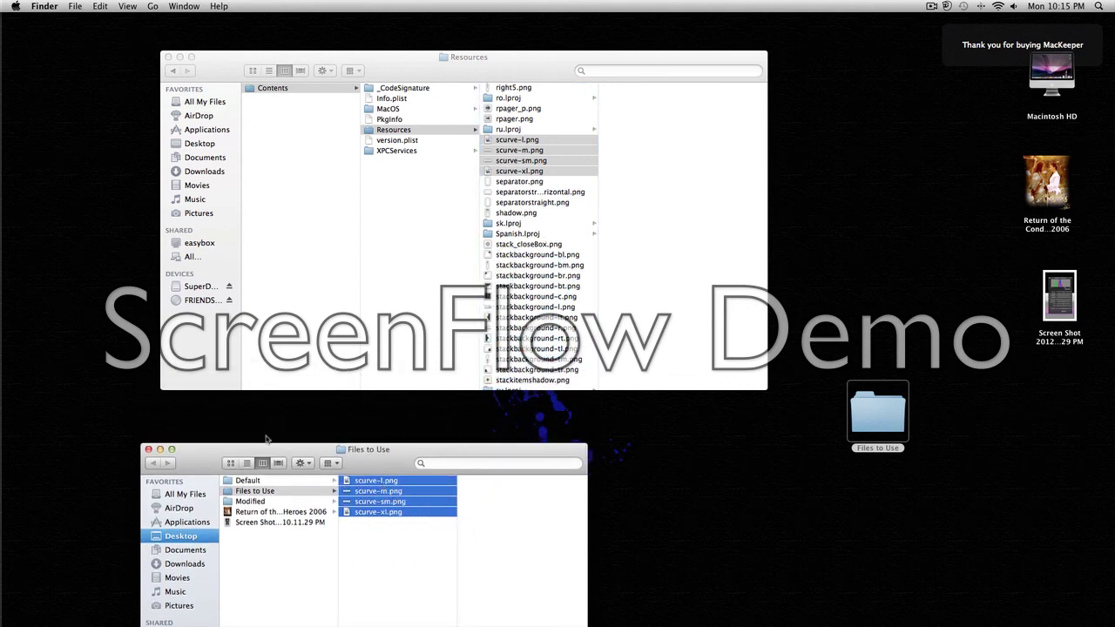
{"action": "left_click", "coordinate": [148, 448]}
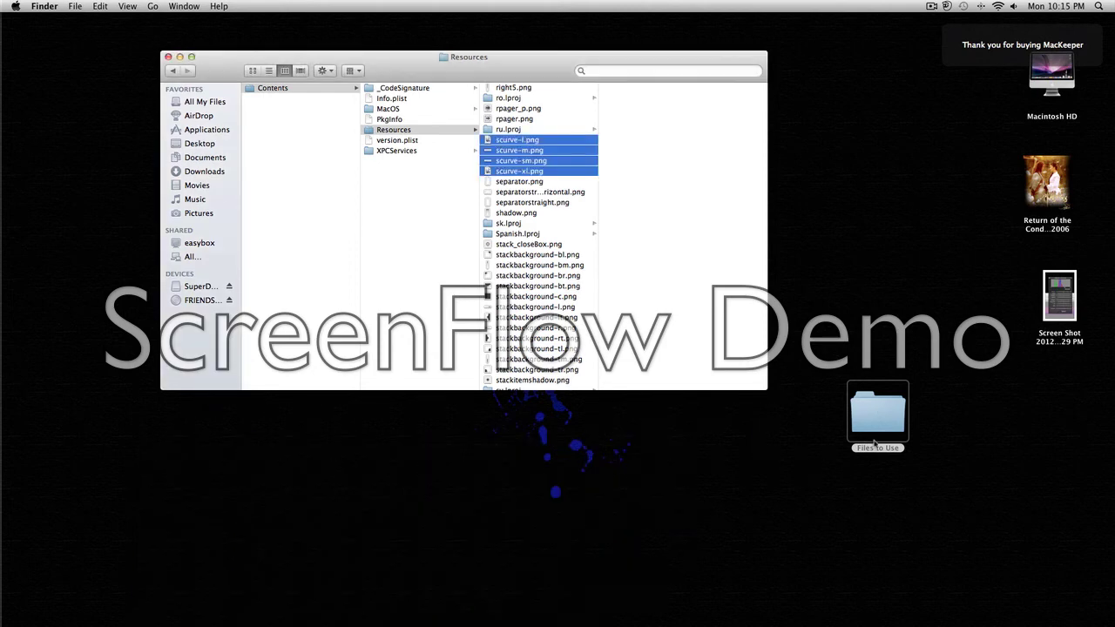
{"action": "left_click", "coordinate": [871, 433]}
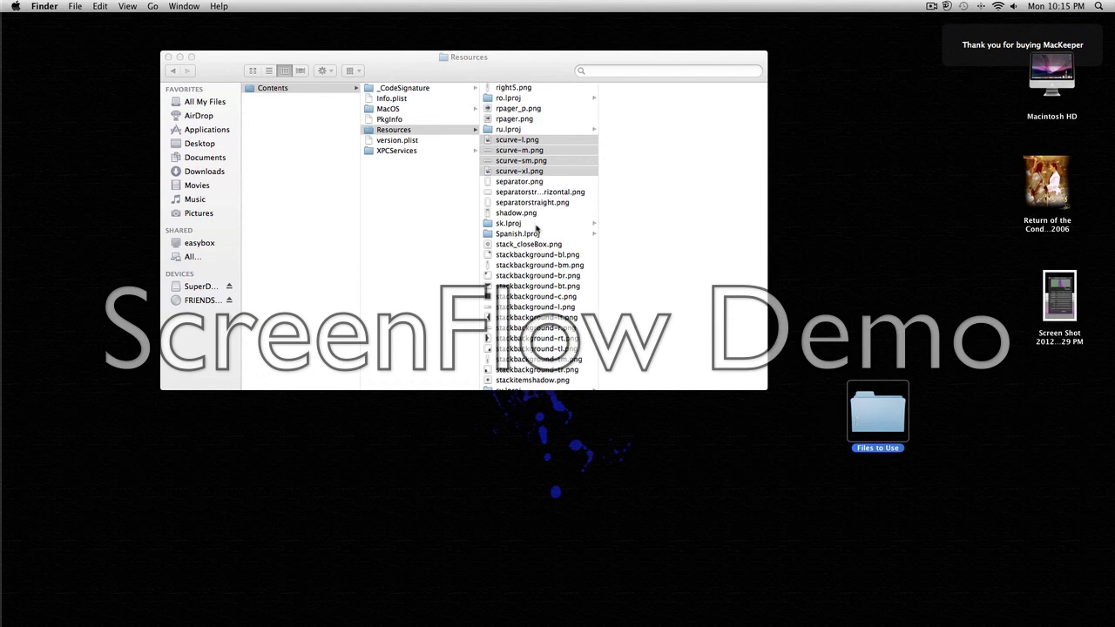
Step: Move the Files to Use folder to the Trash and close the Resources window
{"action": "right_click", "coordinate": [861, 418]}
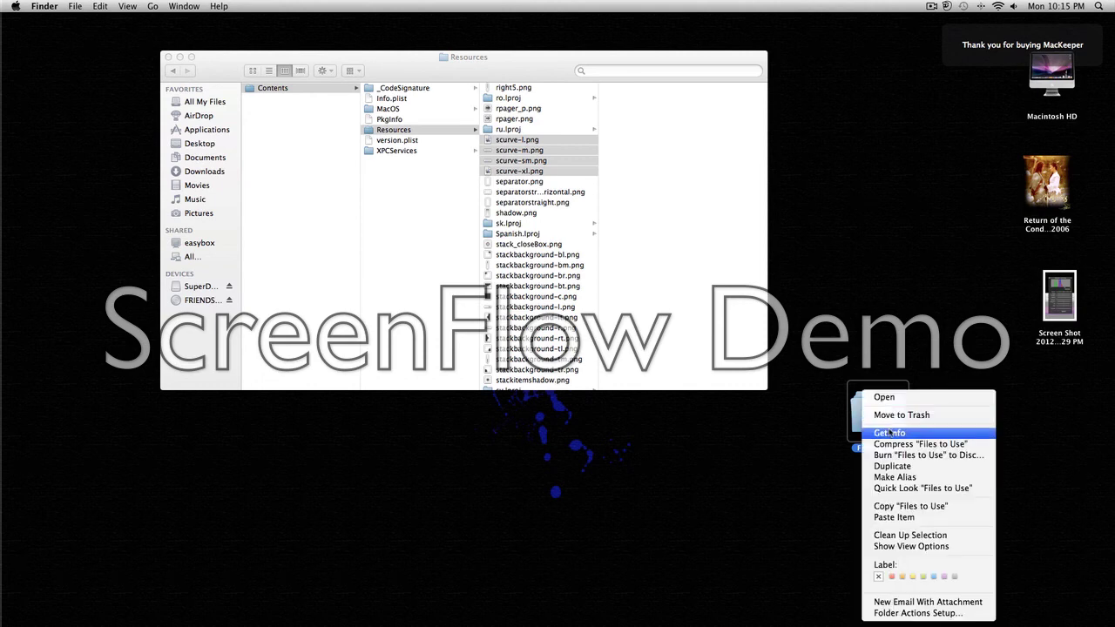
{"action": "left_click", "coordinate": [829, 420]}
{"action": "left_click_drag", "start_coordinate": [862, 416], "coordinate": [1003, 610]}
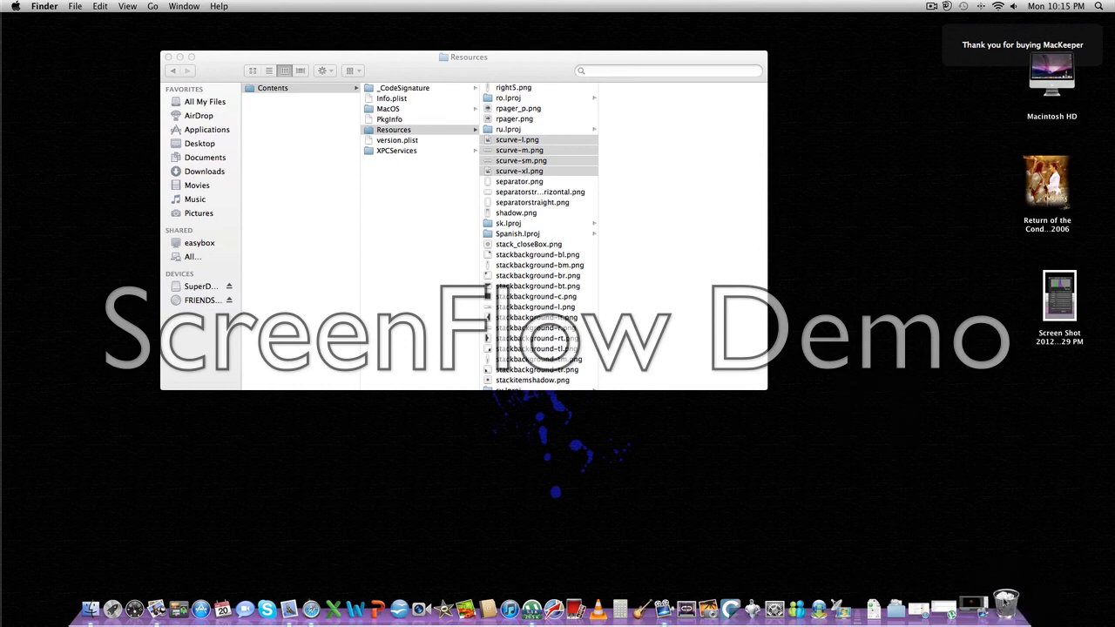
{"action": "left_click", "coordinate": [169, 56]}
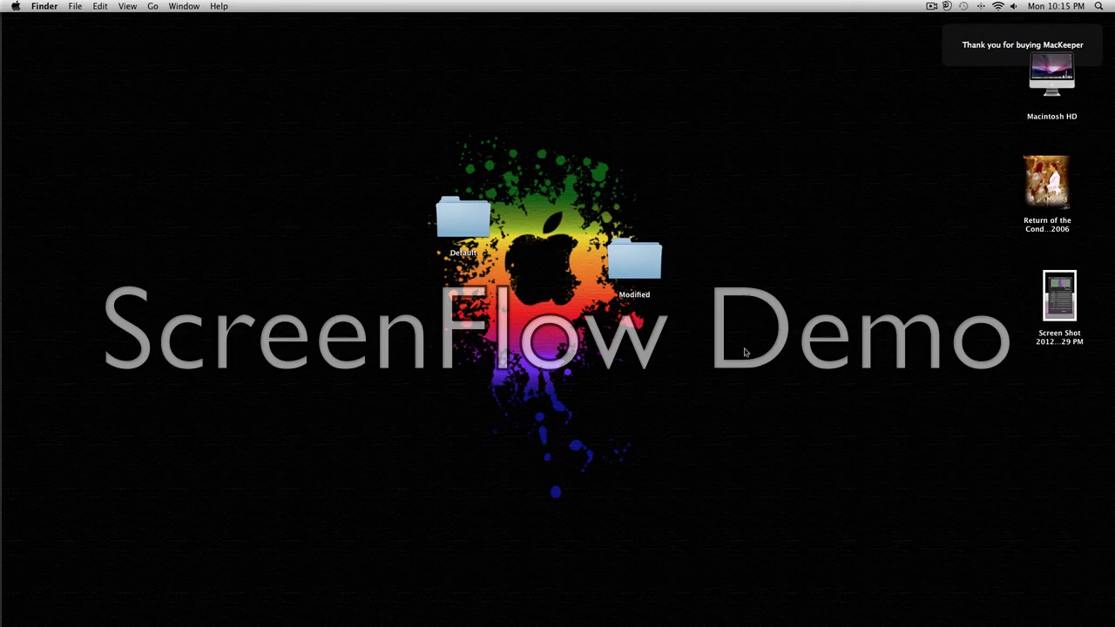
Step: Create a new desktop folder named 'Original Dock'
{"action": "right_click", "coordinate": [664, 404]}
{"action": "left_click", "coordinate": [696, 406]}
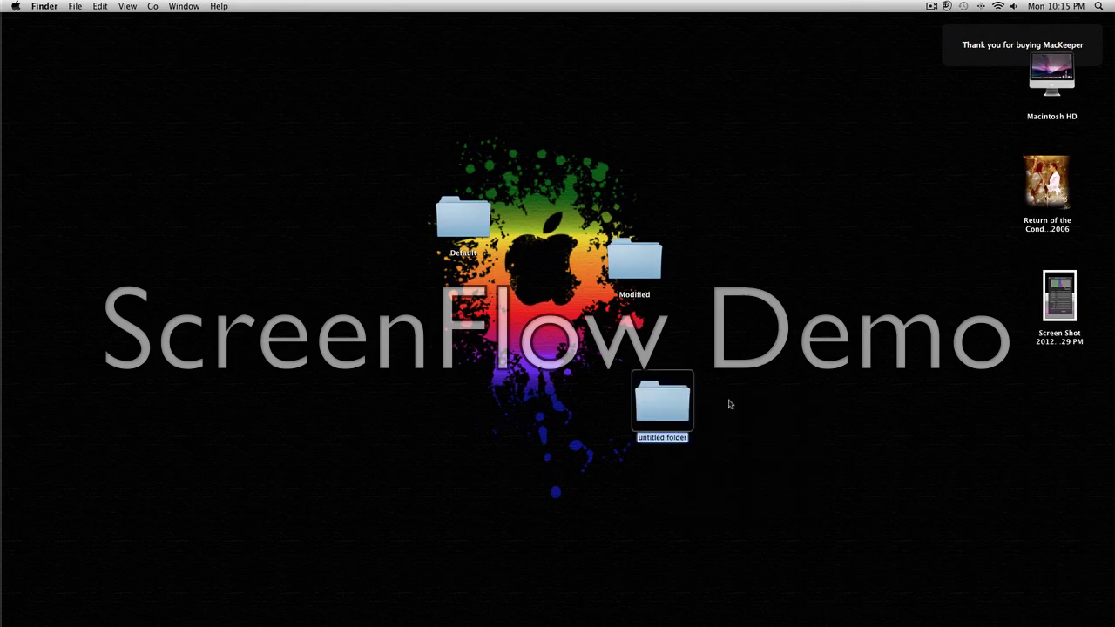
{"action": "type", "text": "Cus"}
{"action": "key", "text": "BackSpace"}
{"action": "key", "text": "BackSpace"}
{"action": "key", "text": "BackSpace"}
{"action": "type", "text": "Origin"}
{"action": "type", "text": "al Dock"}
{"action": "left_click", "coordinate": [769, 357]}
Step: Move the Default and Modified folders and the screenshot into Original Dock
{"action": "left_click_drag", "start_coordinate": [456, 228], "coordinate": [660, 418]}
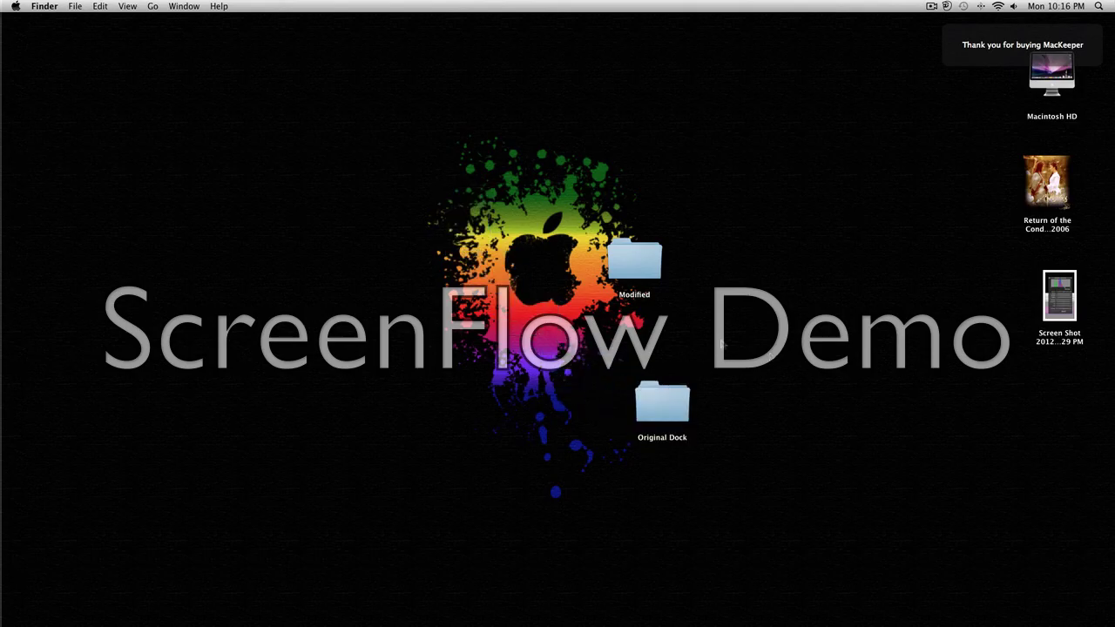
{"action": "left_click_drag", "start_coordinate": [615, 253], "coordinate": [643, 392]}
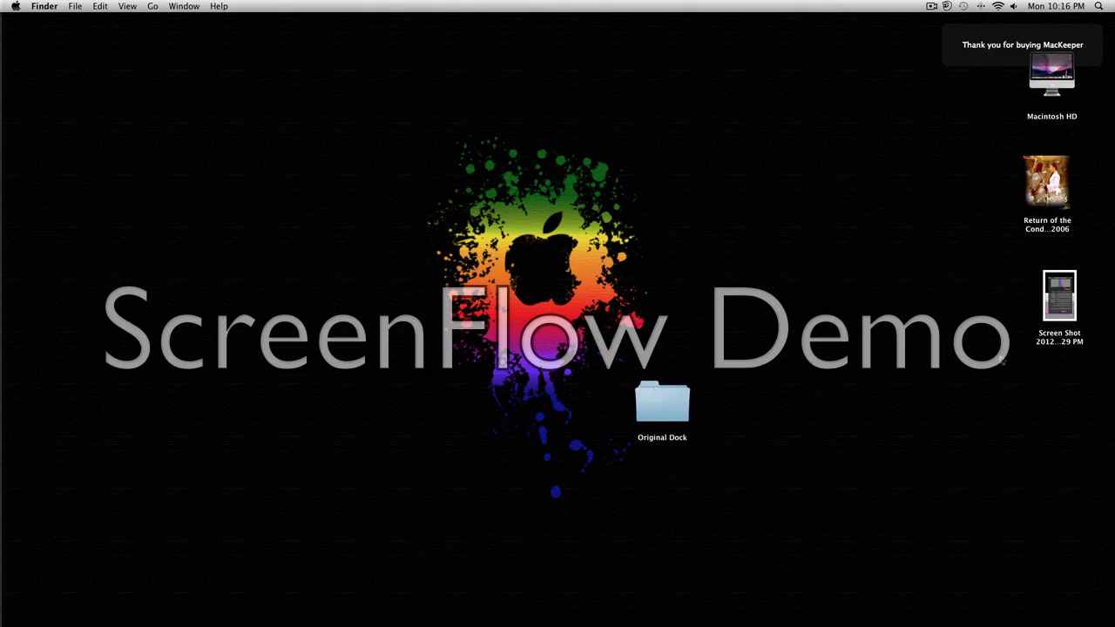
{"action": "mouse_move", "coordinate": [1068, 301]}
{"action": "left_mouse_down"}
{"action": "mouse_move", "coordinate": [912, 357]}
{"action": "mouse_move", "coordinate": [662, 411]}
{"action": "mouse_move", "coordinate": [546, 216]}
{"action": "left_mouse_up"}
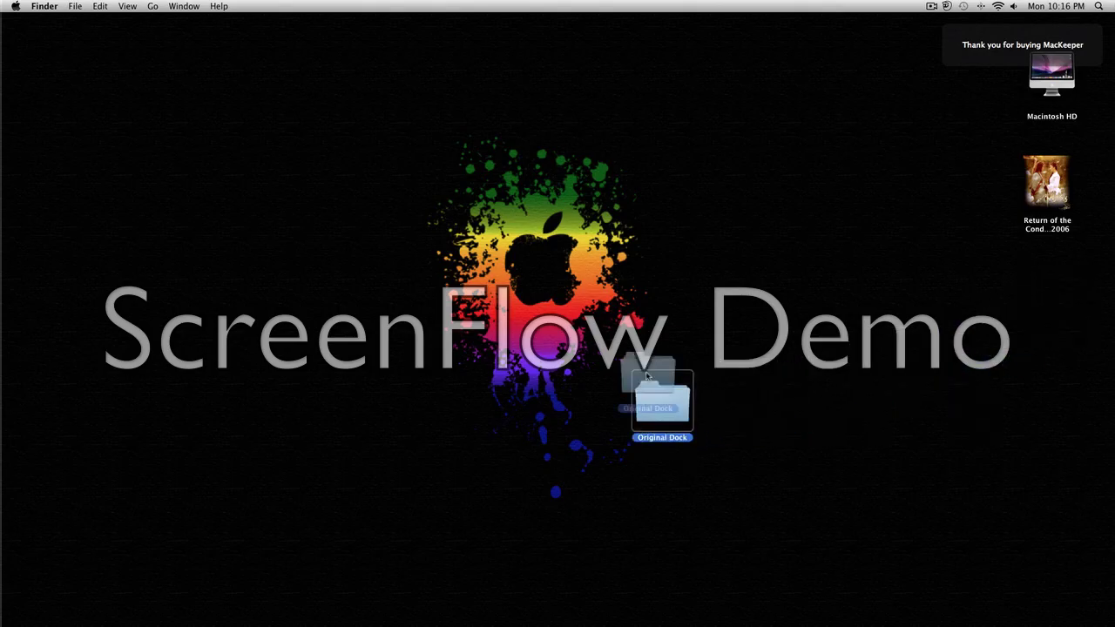
{"action": "double_click", "coordinate": [1046, 91]}
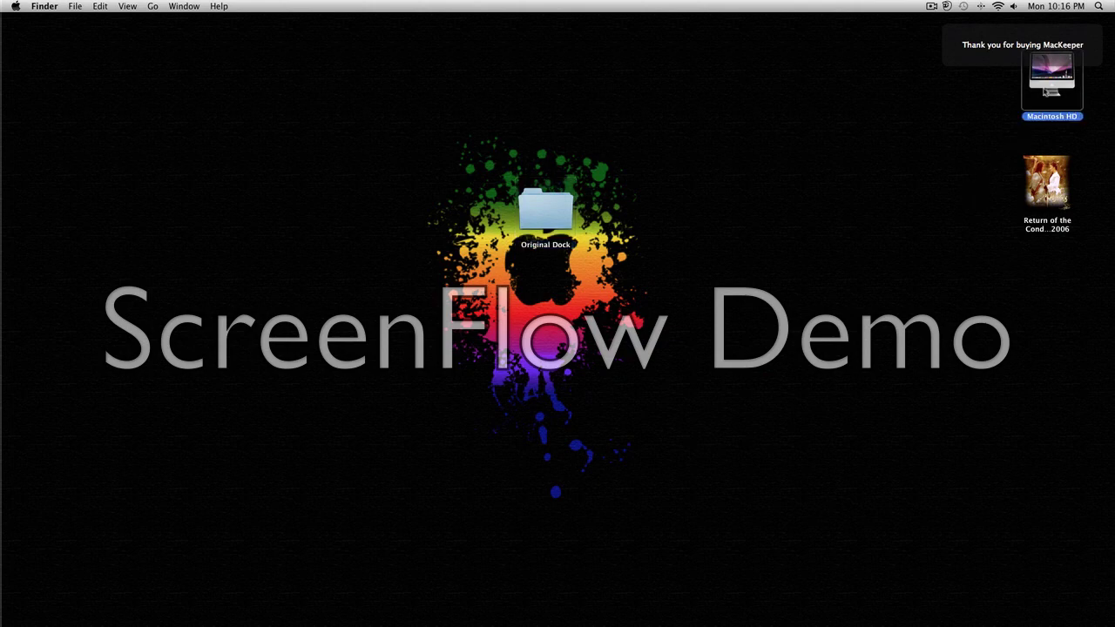
{"action": "left_click_drag", "start_coordinate": [486, 71], "coordinate": [493, 174]}
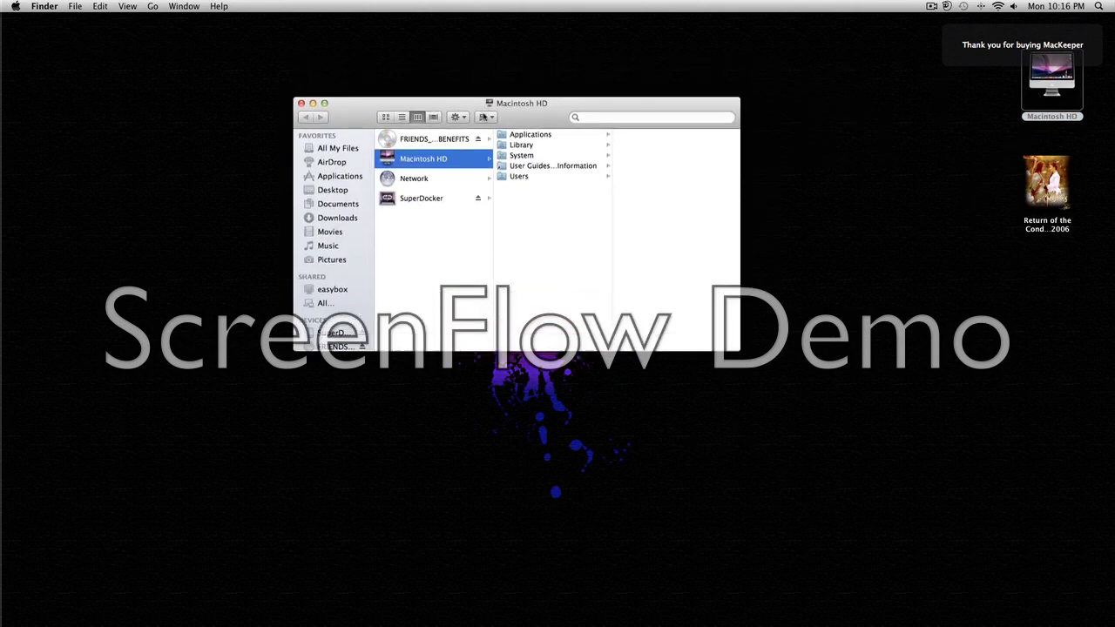
{"action": "left_click", "coordinate": [353, 270]}
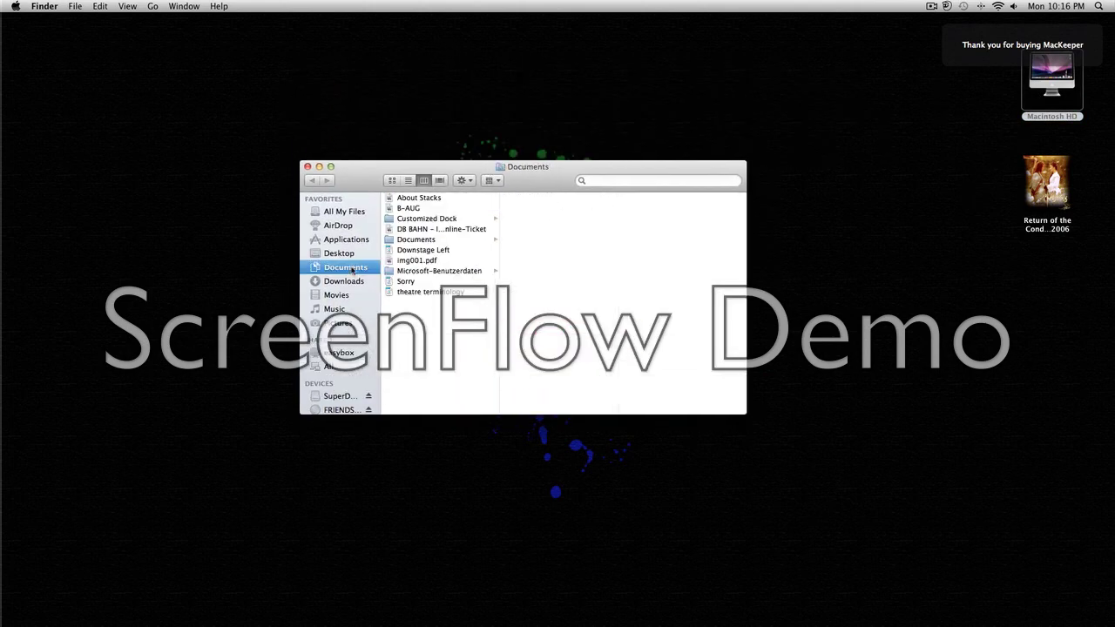
{"action": "left_click", "coordinate": [435, 223]}
{"action": "left_click", "coordinate": [545, 200]}
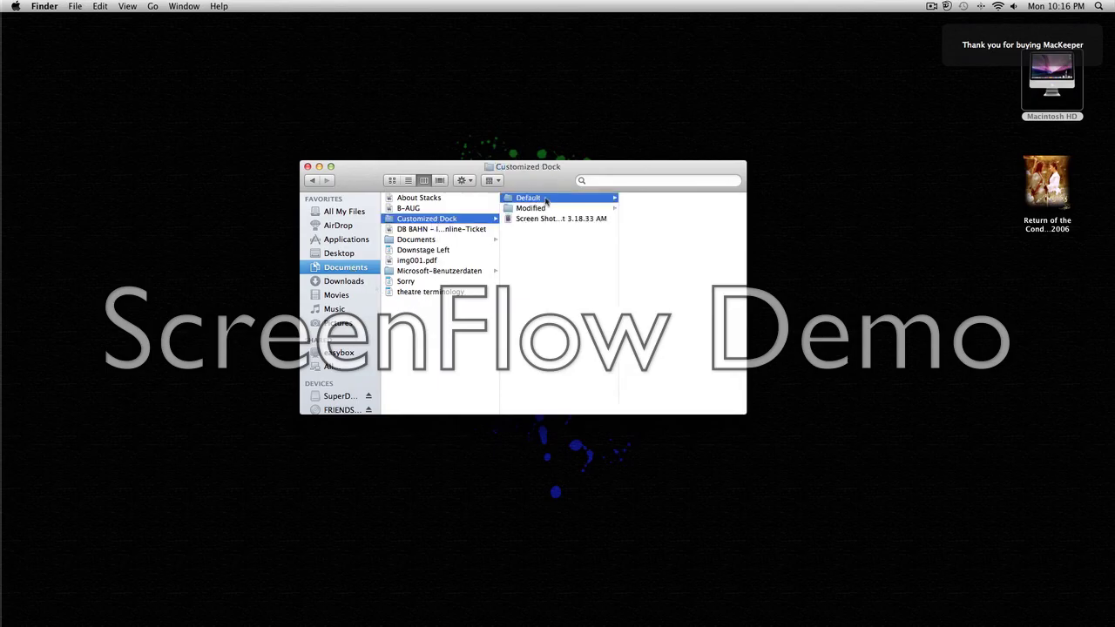
{"action": "left_click", "coordinate": [667, 200]}
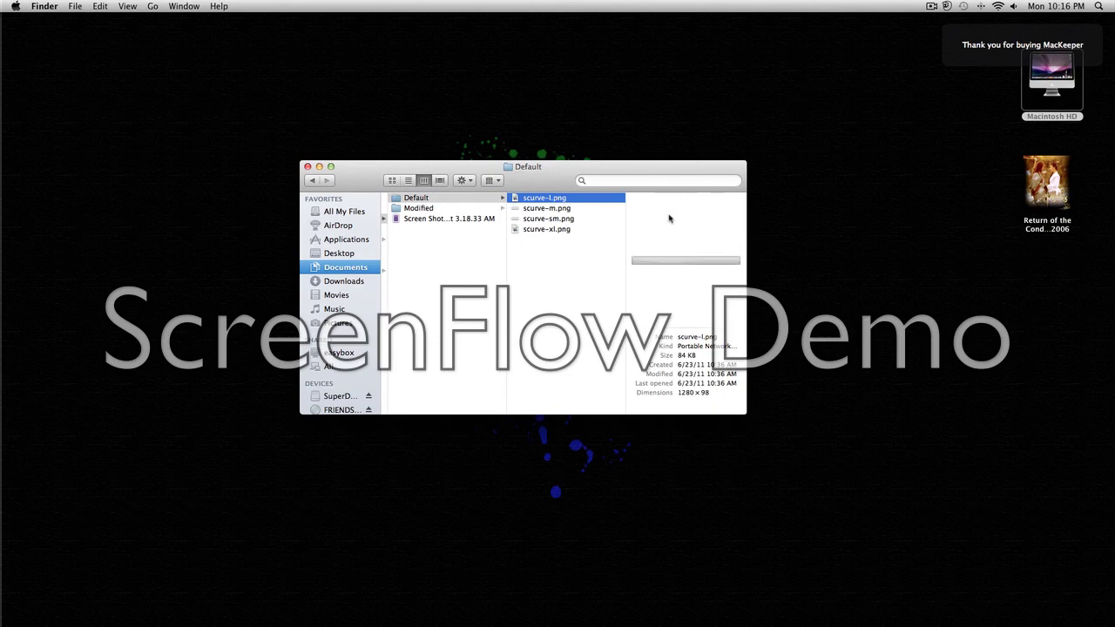
{"action": "left_click", "coordinate": [554, 209]}
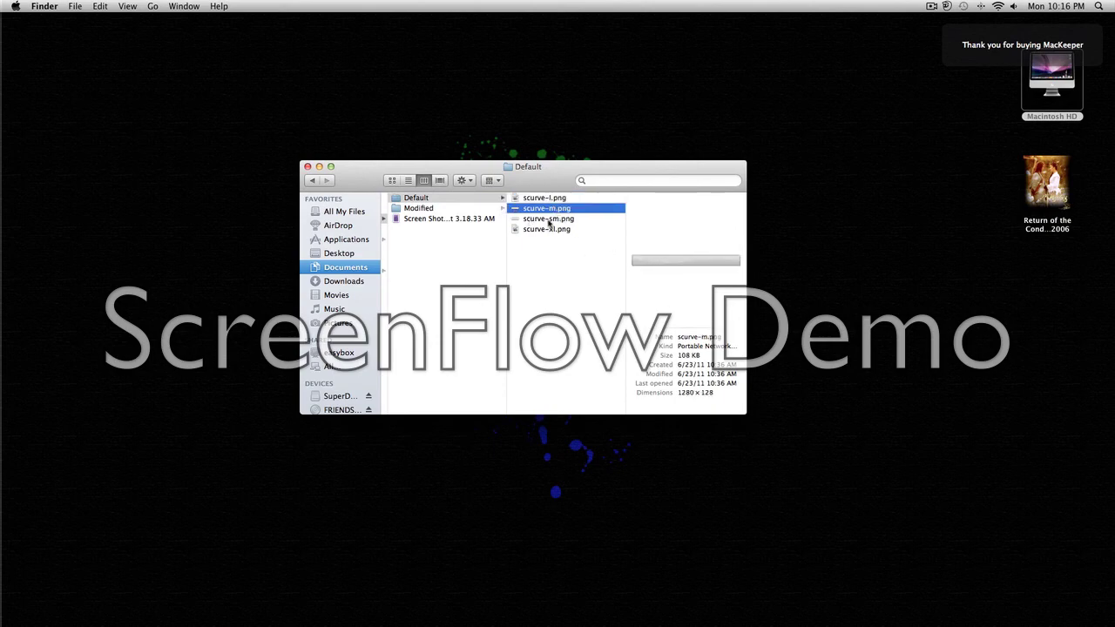
{"action": "left_click", "coordinate": [546, 219]}
{"action": "left_click", "coordinate": [436, 209]}
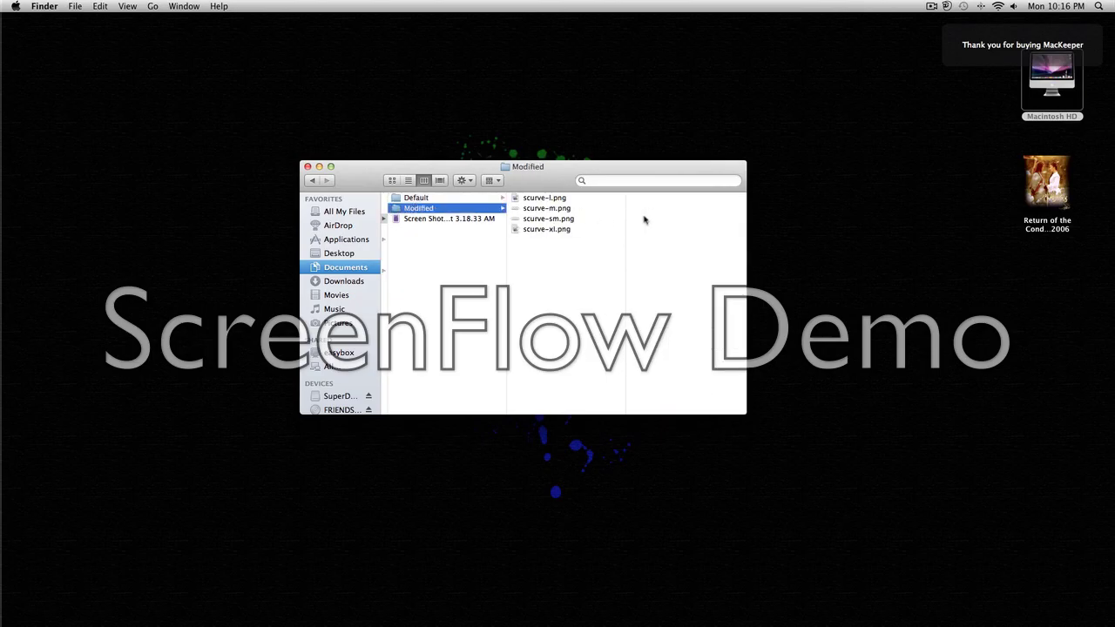
{"action": "left_click", "coordinate": [537, 200]}
{"action": "left_click", "coordinate": [541, 209]}
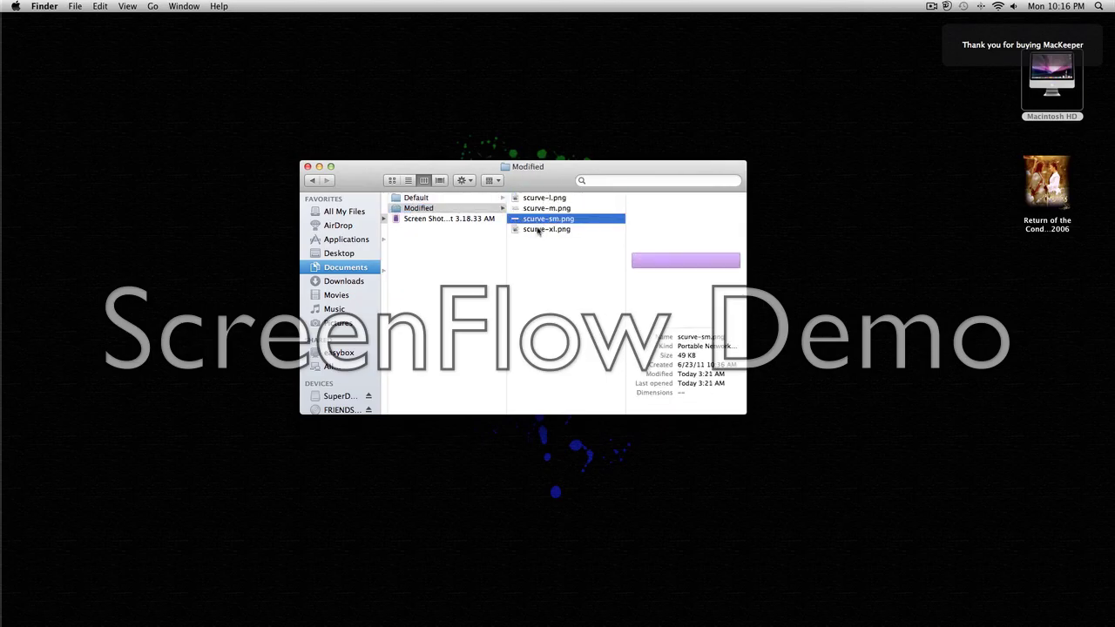
{"action": "left_click", "coordinate": [540, 230]}
{"action": "double_click", "coordinate": [444, 218]}
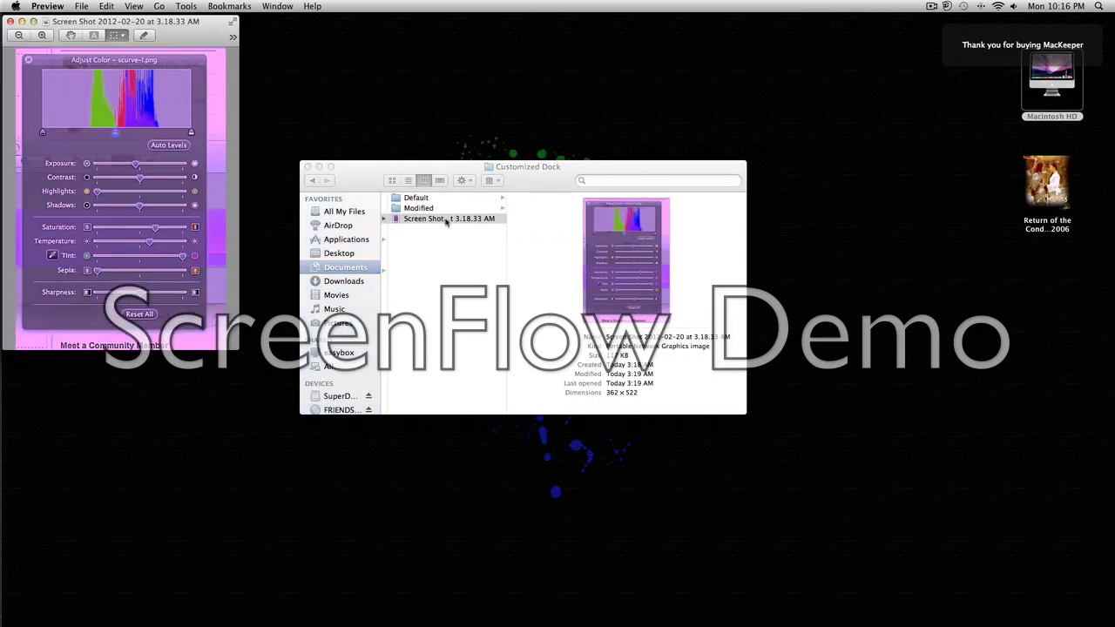
{"action": "left_click_drag", "start_coordinate": [188, 22], "coordinate": [687, 96]}
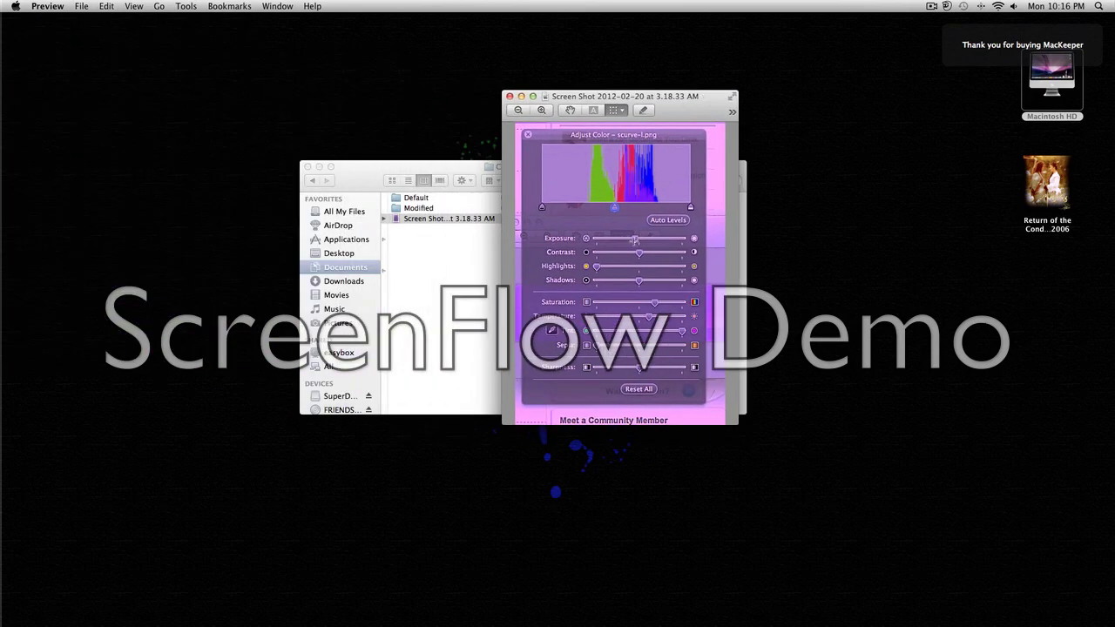
{"action": "left_click", "coordinate": [509, 96]}
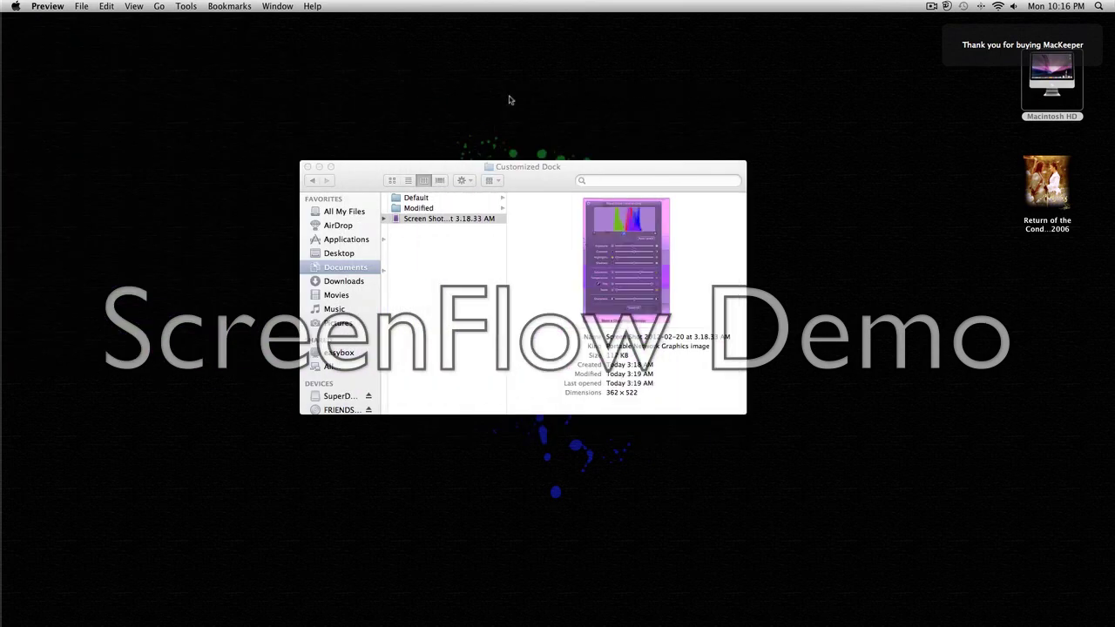
{"action": "left_click", "coordinate": [307, 167]}
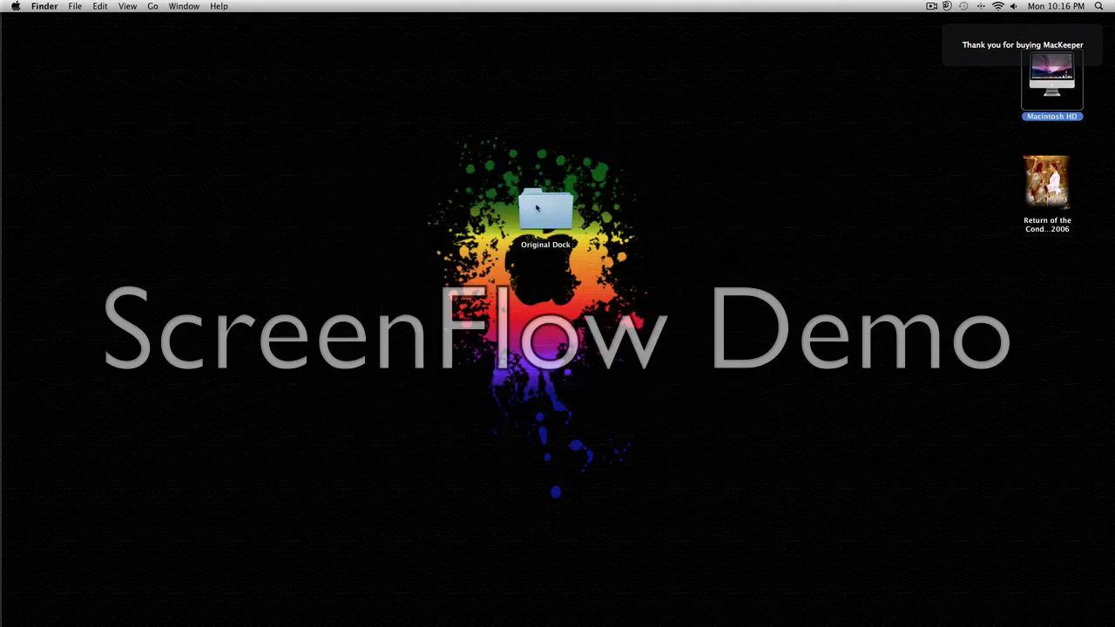
{"action": "left_click", "coordinate": [15, 6]}
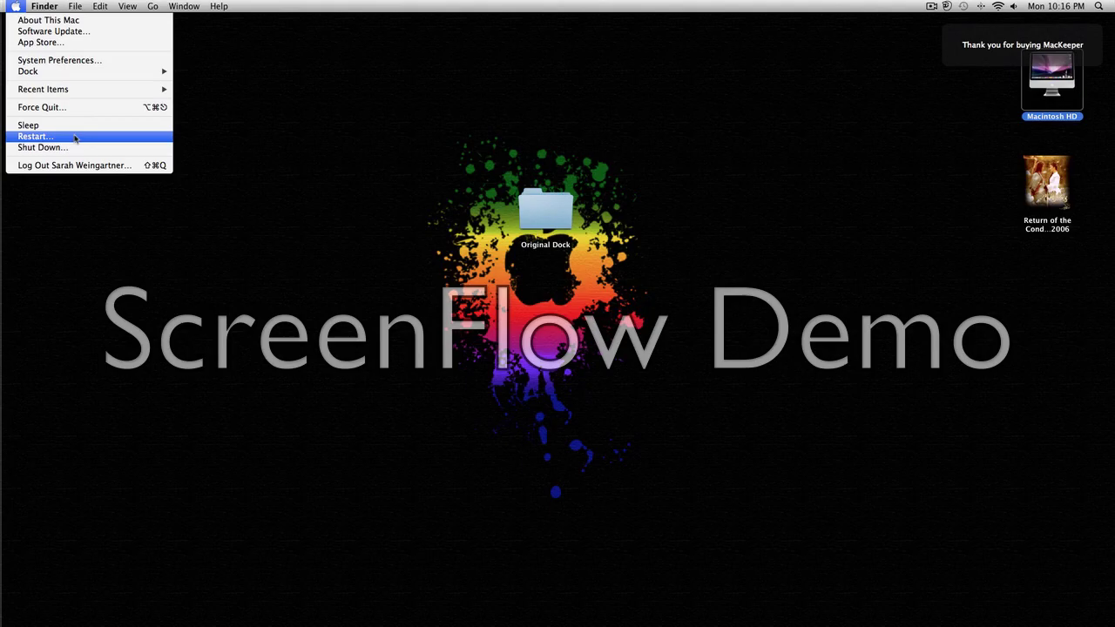
{"action": "left_click", "coordinate": [454, 190]}
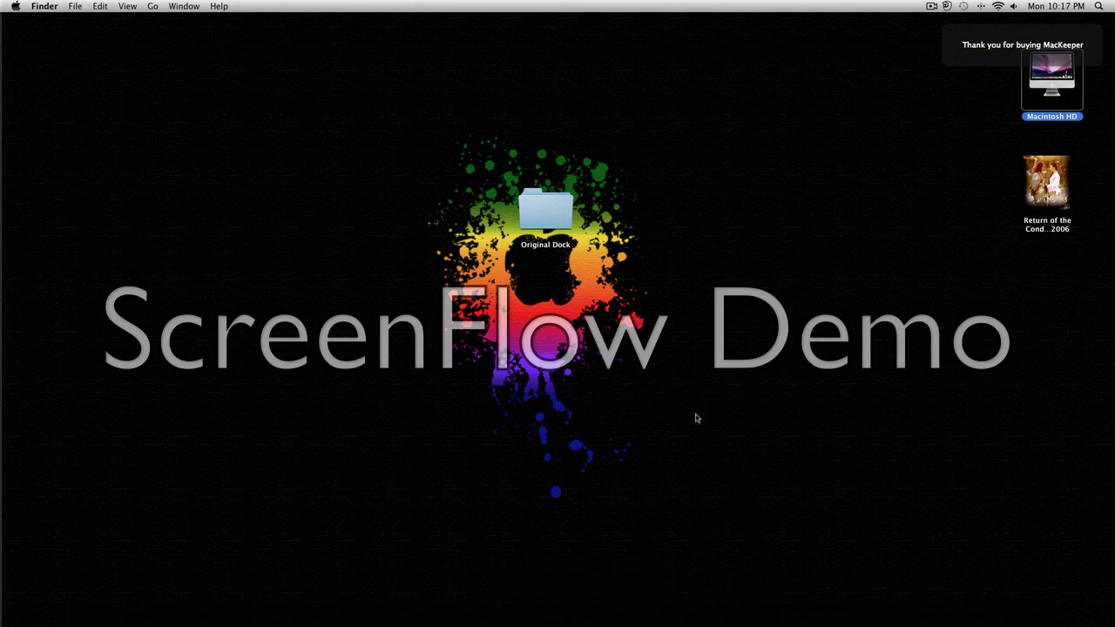
{"action": "left_click", "coordinate": [715, 306]}
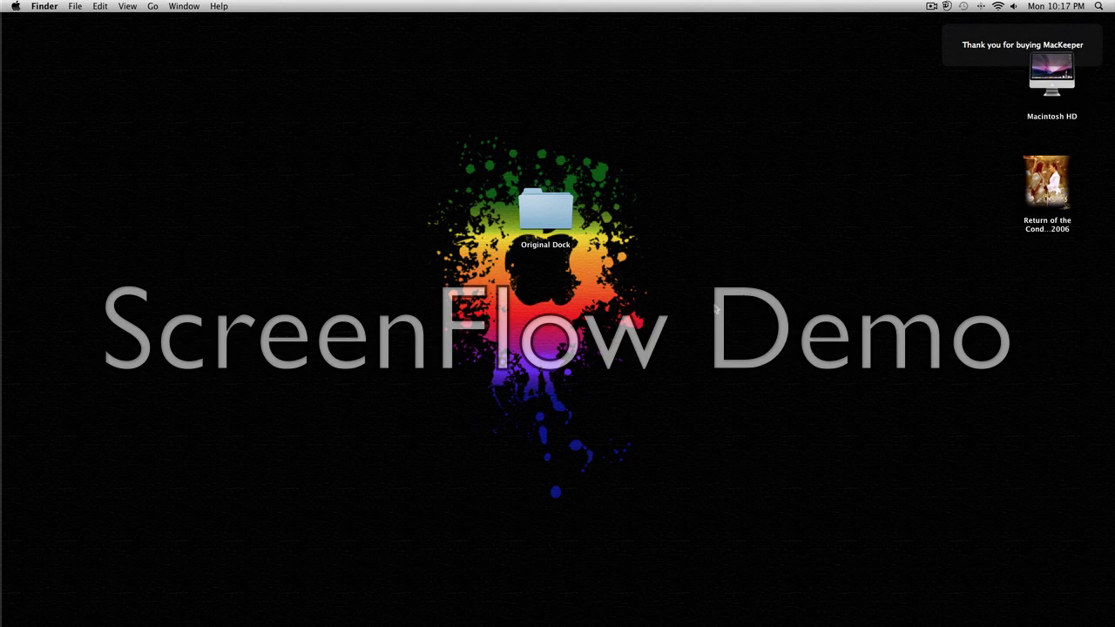